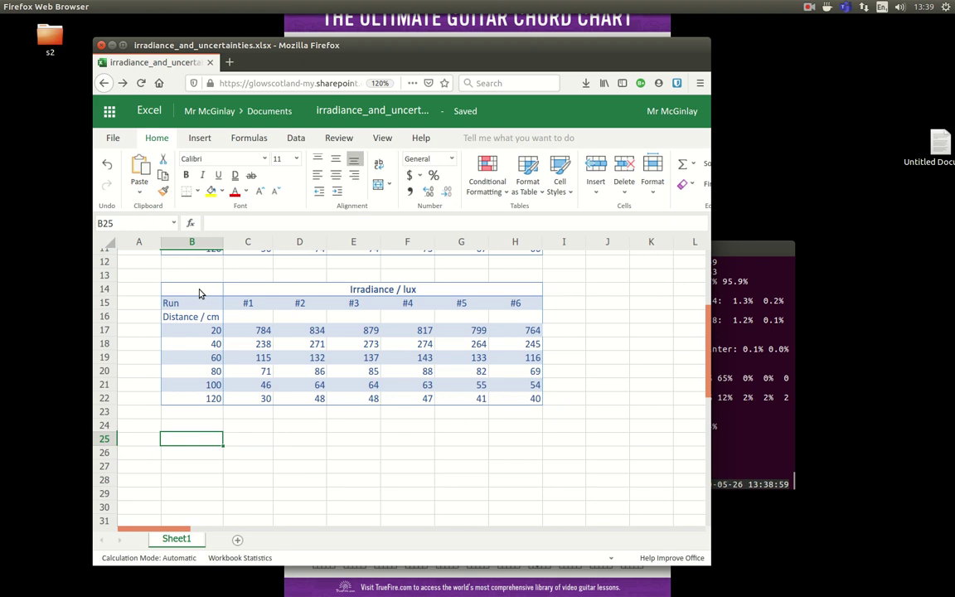
- Copy the Run and Distance / cm labels with distances 20–120 from B14:B22 into B25
left_click_drag(199, 293, 197, 429)
key("ctrl+c")
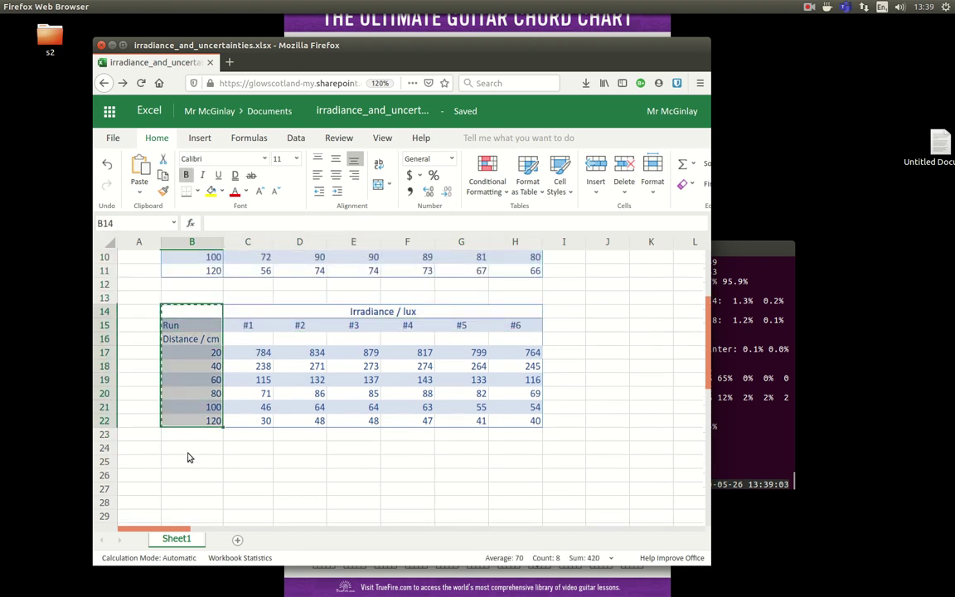
left_click(189, 466)
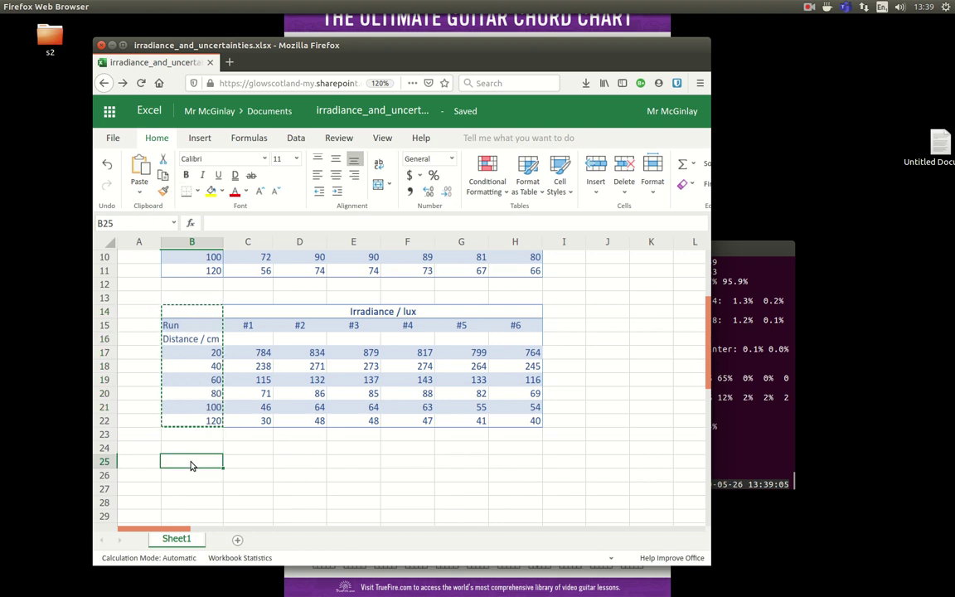
key("ctrl+v")
scroll(241, 447, "down", 2)
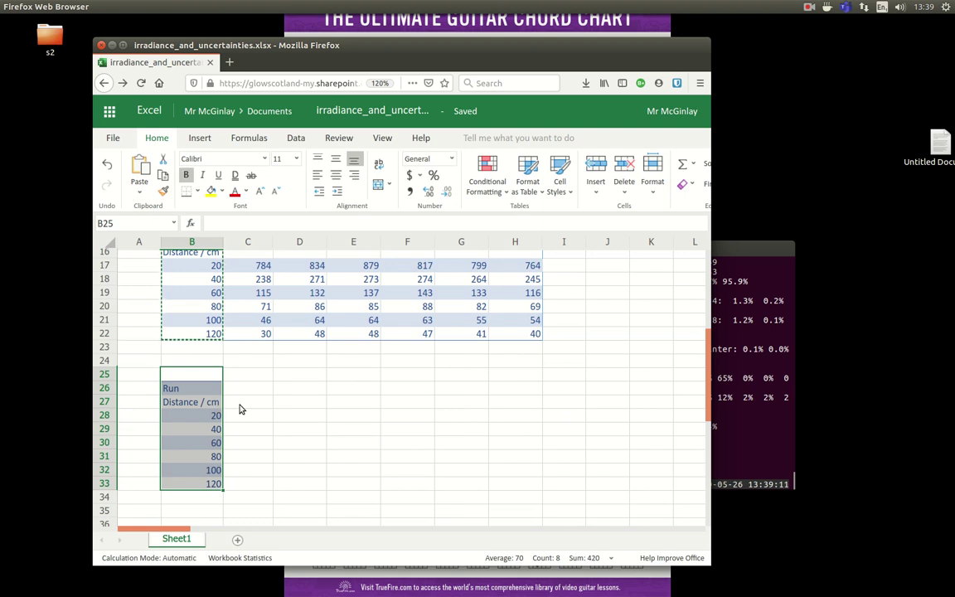
- Enter the headings SRU in C27 and Cal. unc in D27
left_click(240, 404)
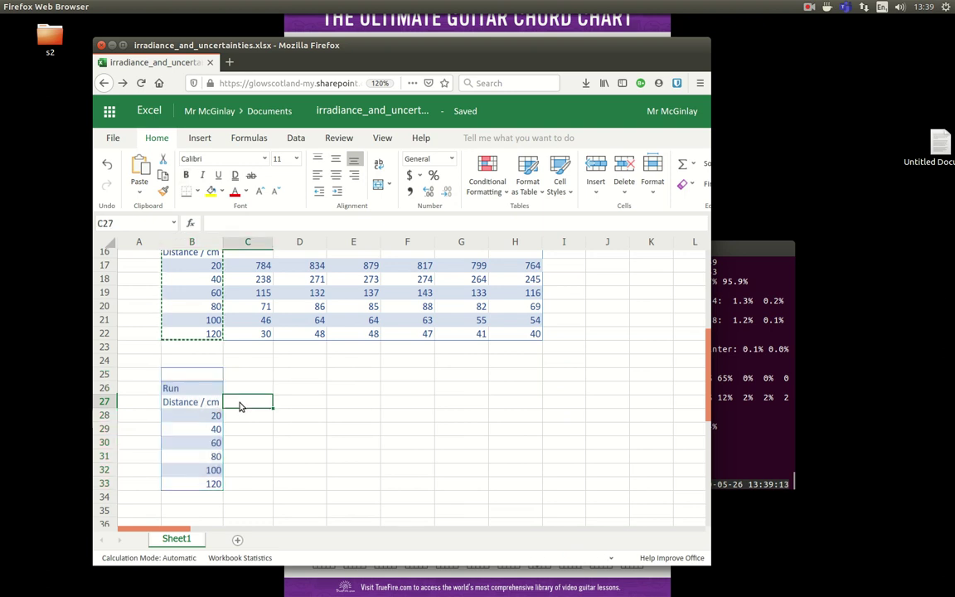
type("SRU")
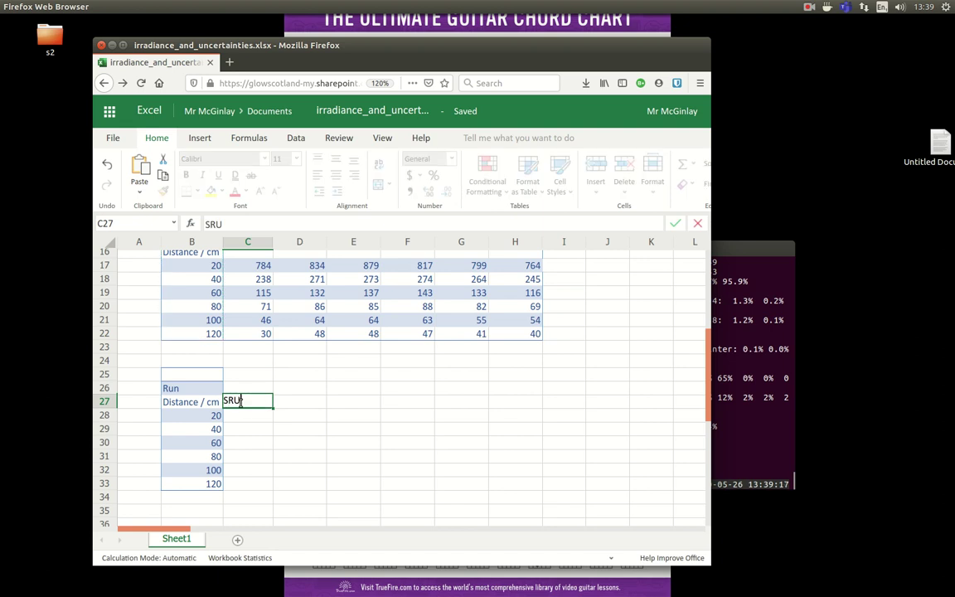
key("Tab")
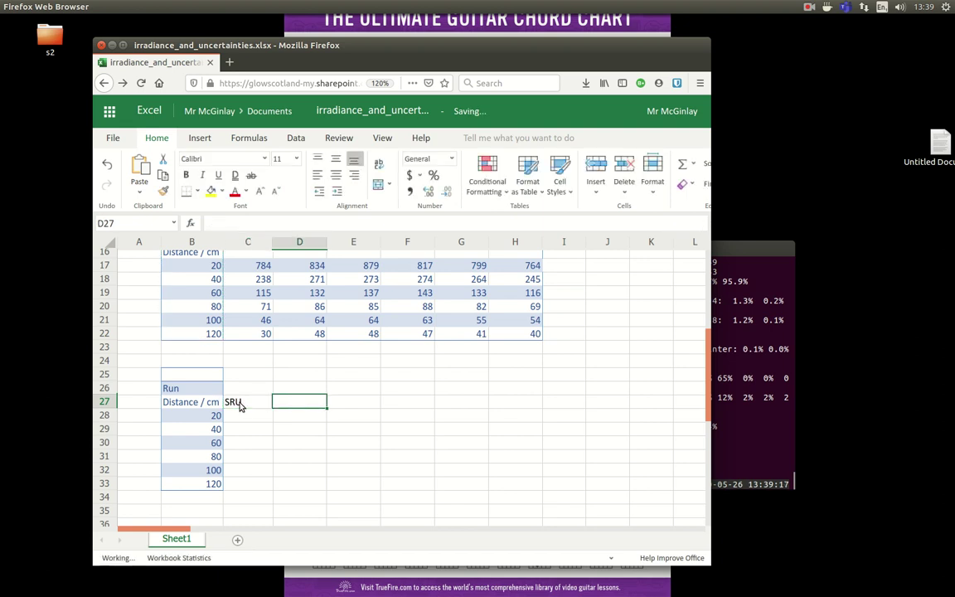
type("C")
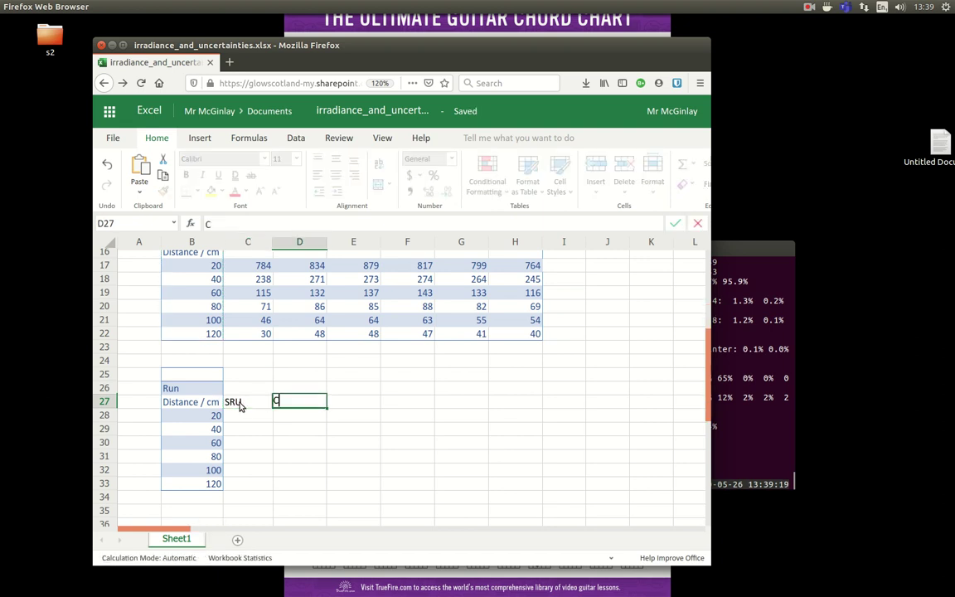
type("al. unc.")
key("Tab")
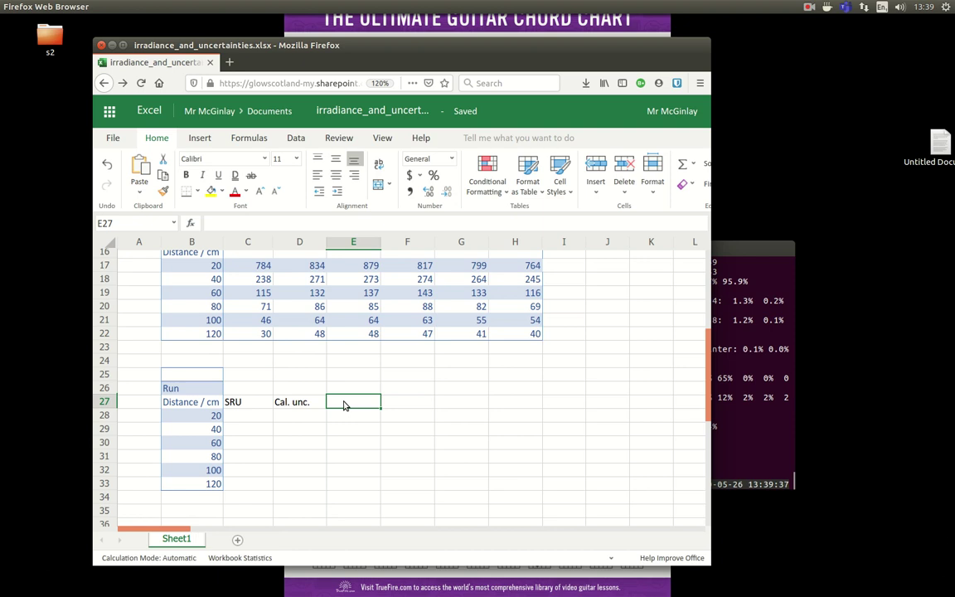
- Enter the Δd heading in E27, switching to the Greek layout for Δ
key("super")
type("Δ")
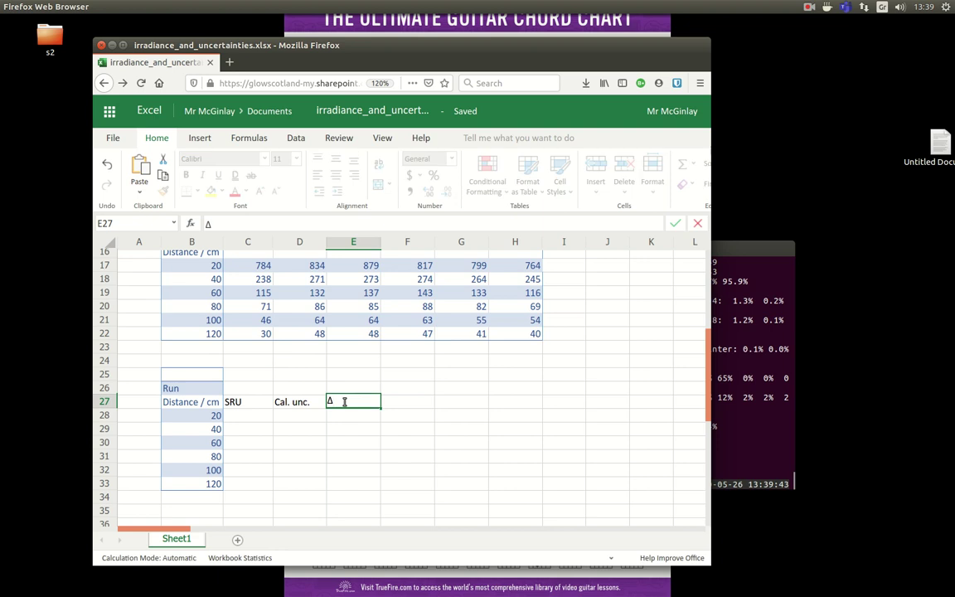
key("BackSpace")
type("d")
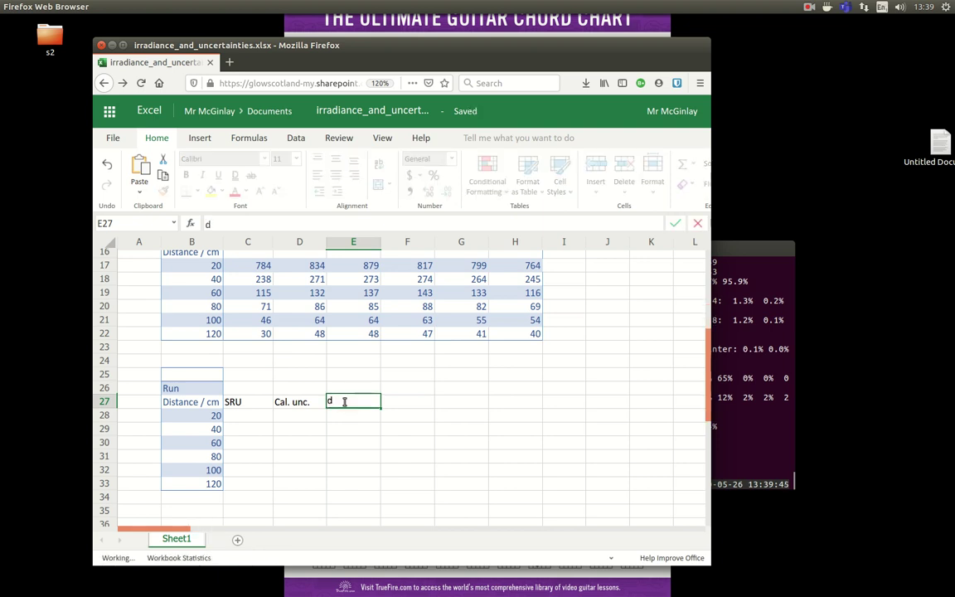
key("Escape")
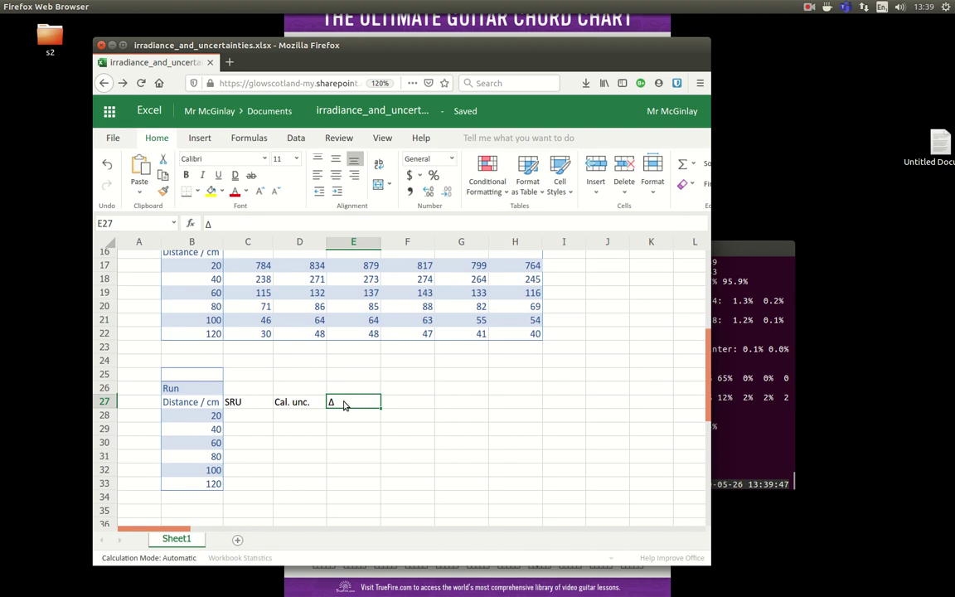
left_click(273, 223)
type("d")
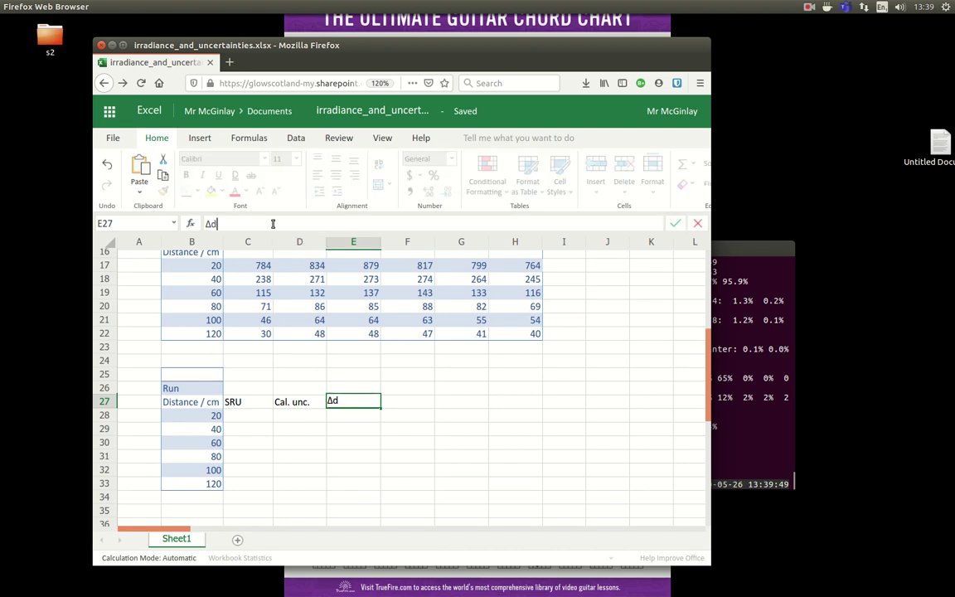
key("Return")
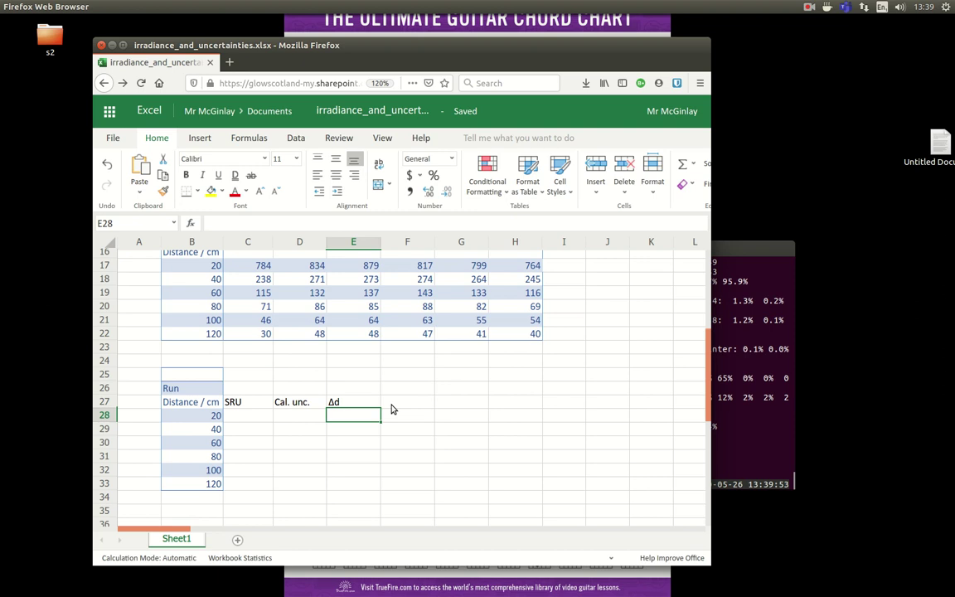
left_click(391, 405)
left_click(354, 403)
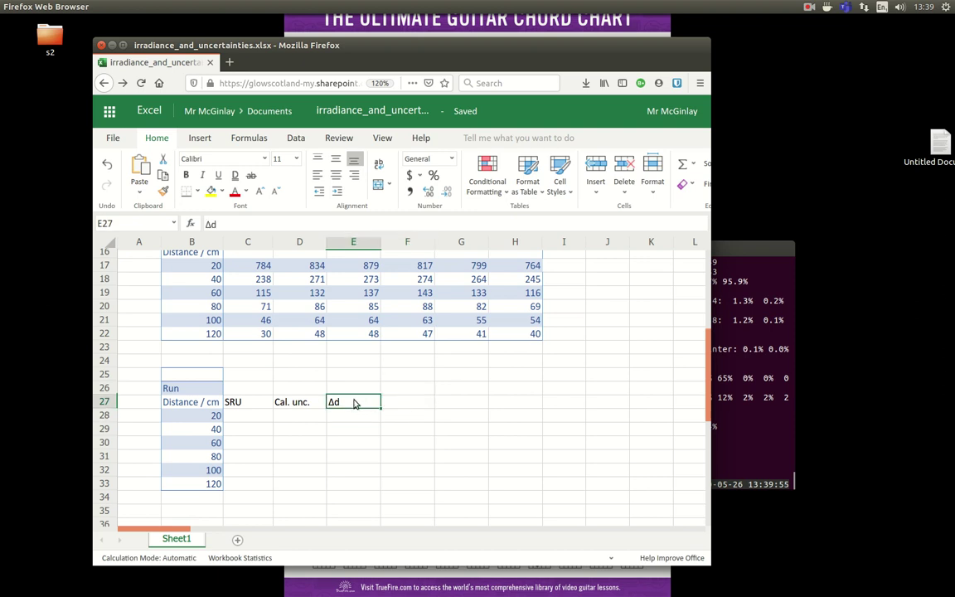
- Add the headings %Δd in F27 and d^2 in G27
key("ctrl+c")
left_click(402, 404)
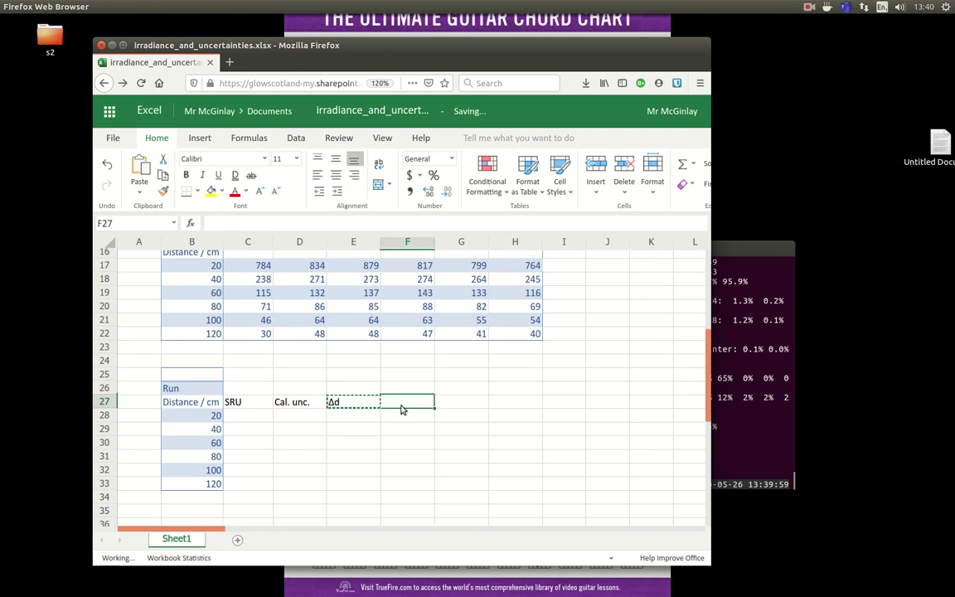
key("ctrl+v")
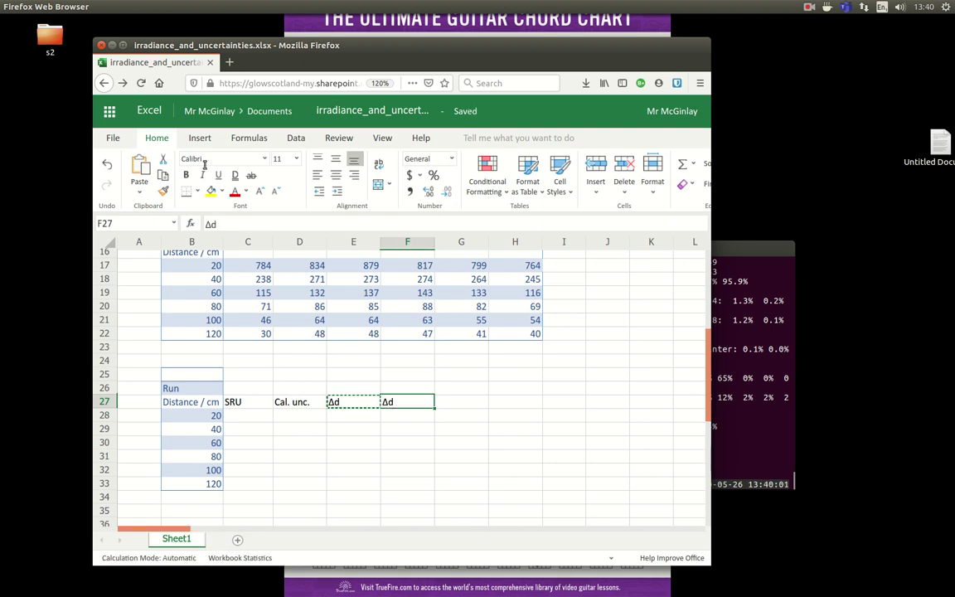
left_click(206, 224)
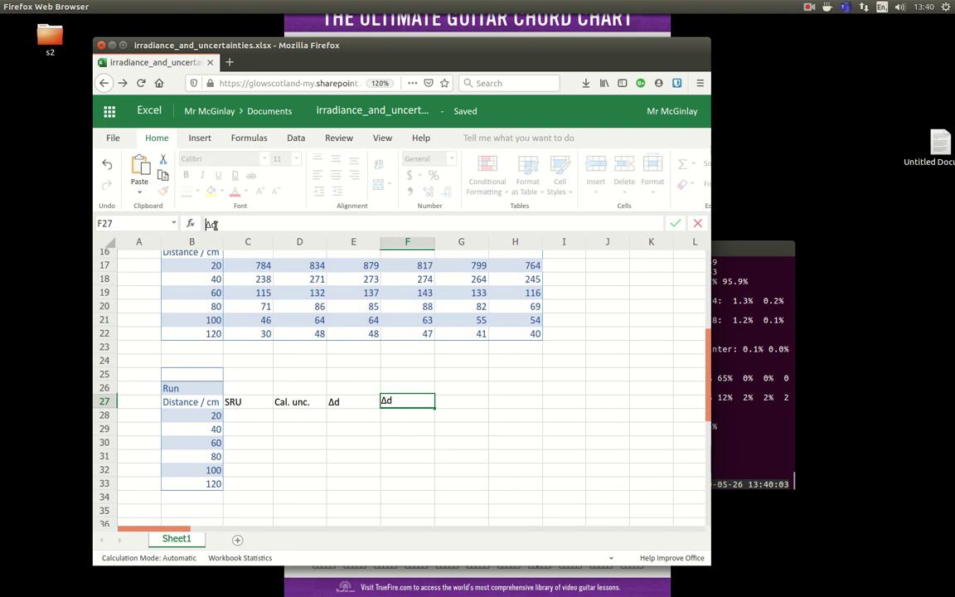
type("%")
key("Return")
left_click(469, 402)
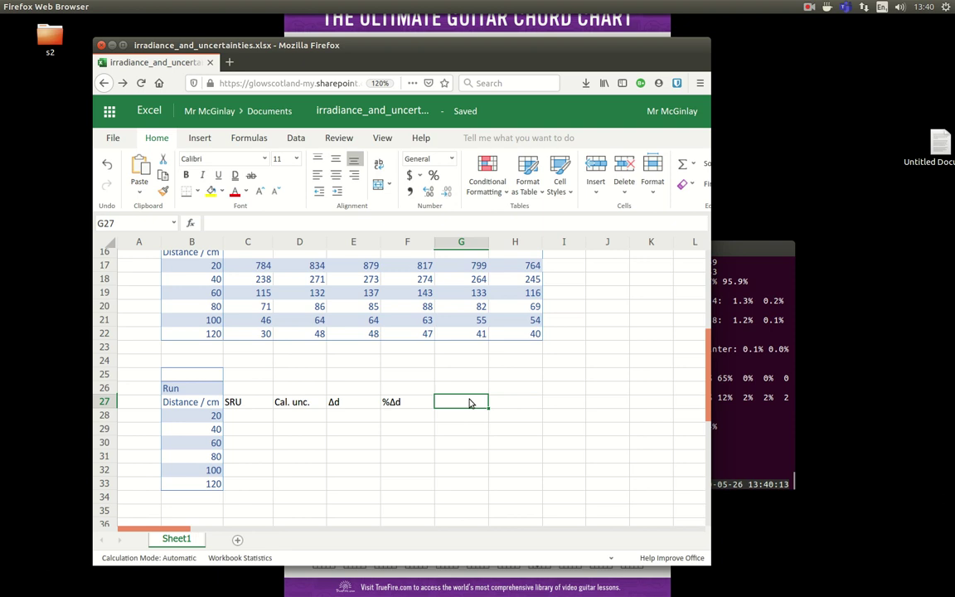
type("d^2")
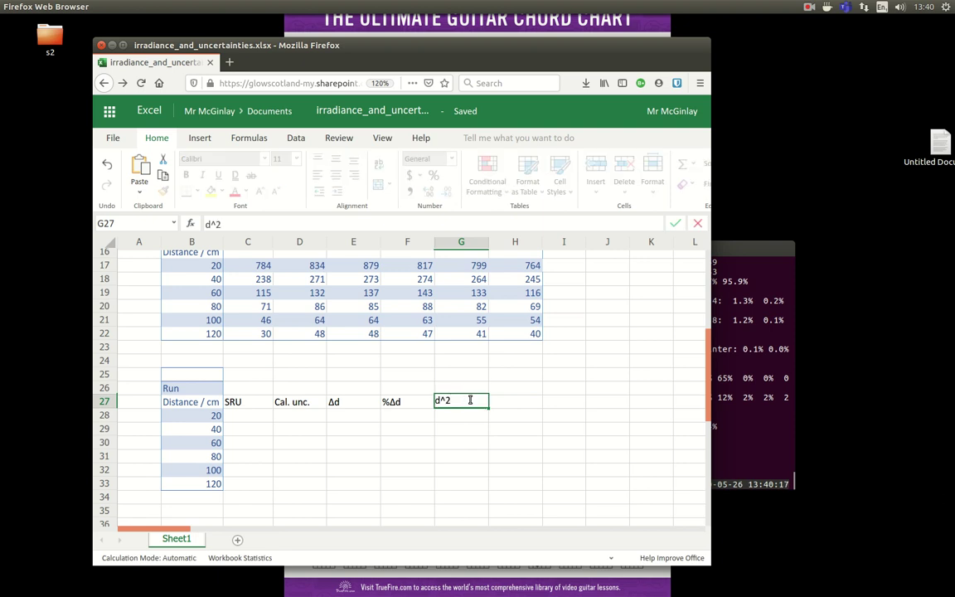
key("Tab")
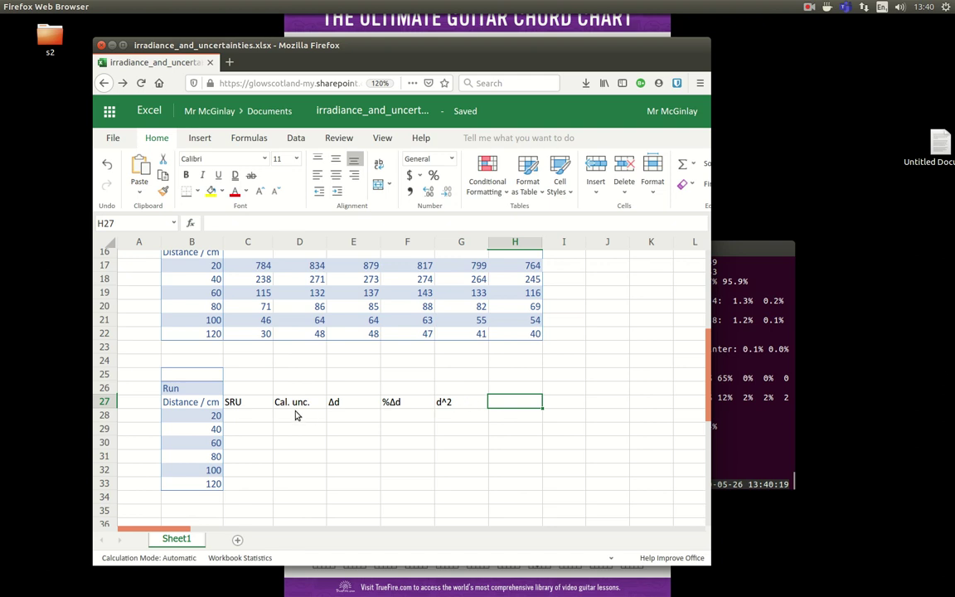
- Copy Δd and %Δd into H27:I27 and append ^2 to make Δd^2 and %Δd^2
left_click(345, 406)
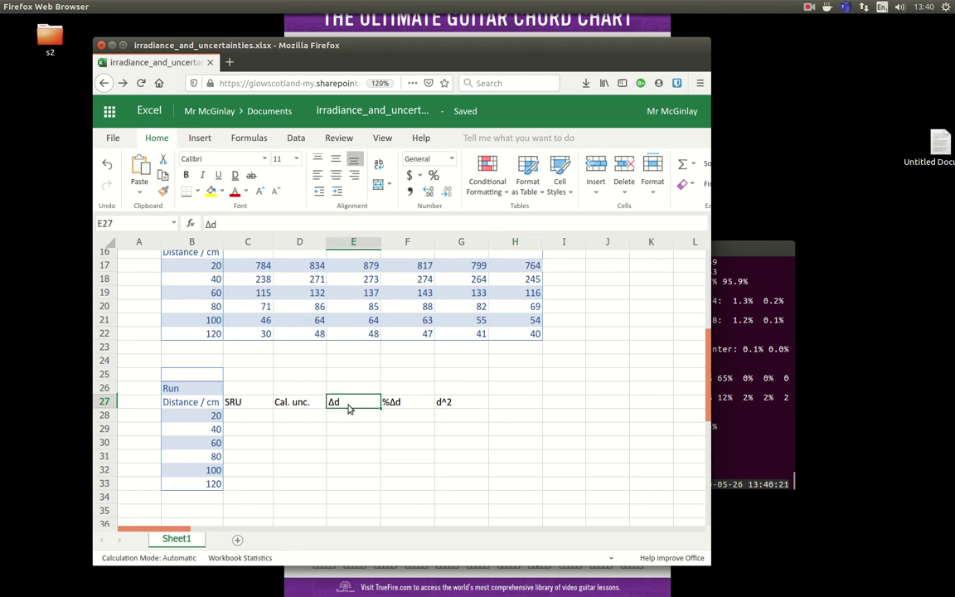
left_click_drag(355, 408, 396, 407)
key("ctrl+c")
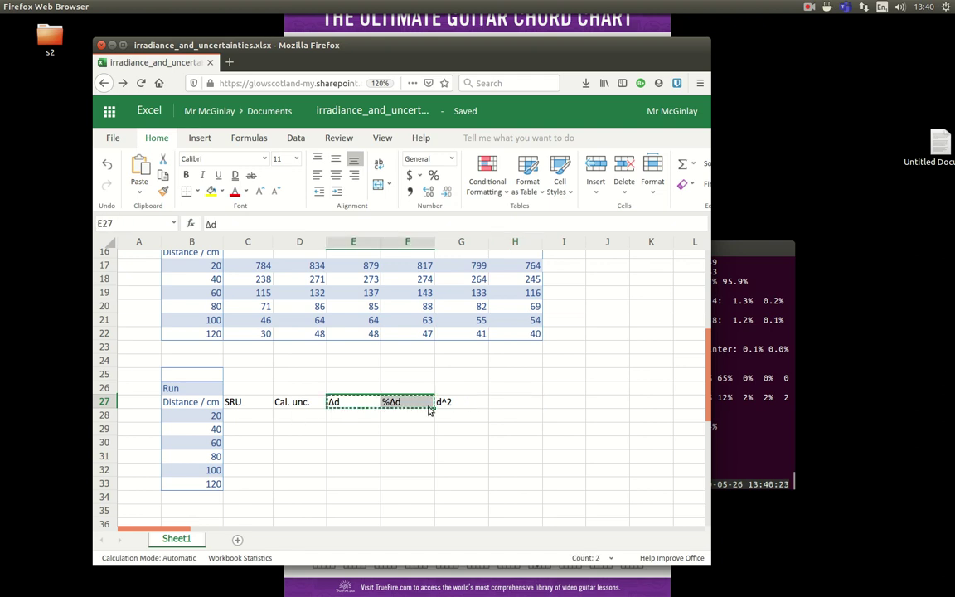
left_click(520, 406)
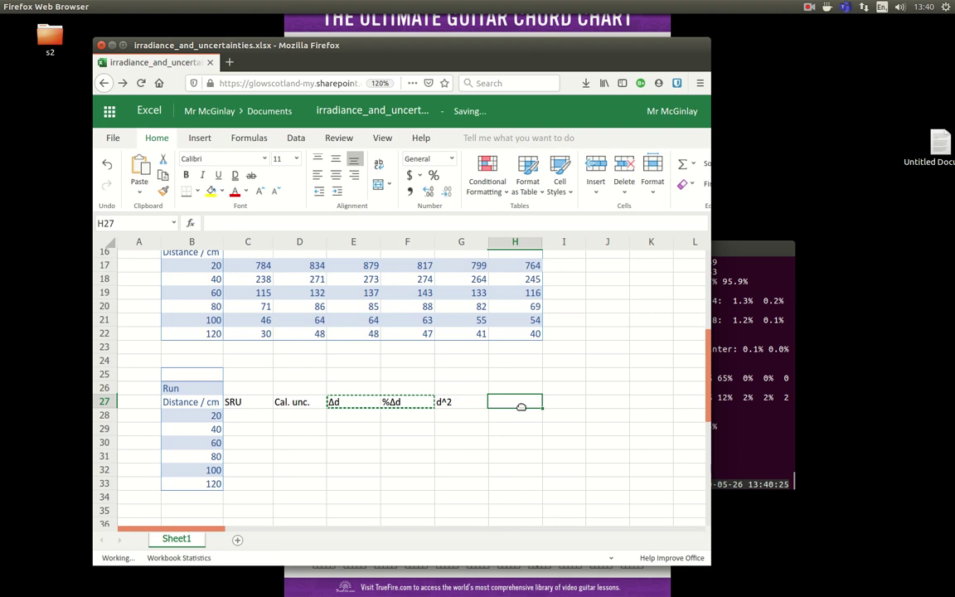
key("ctrl+v")
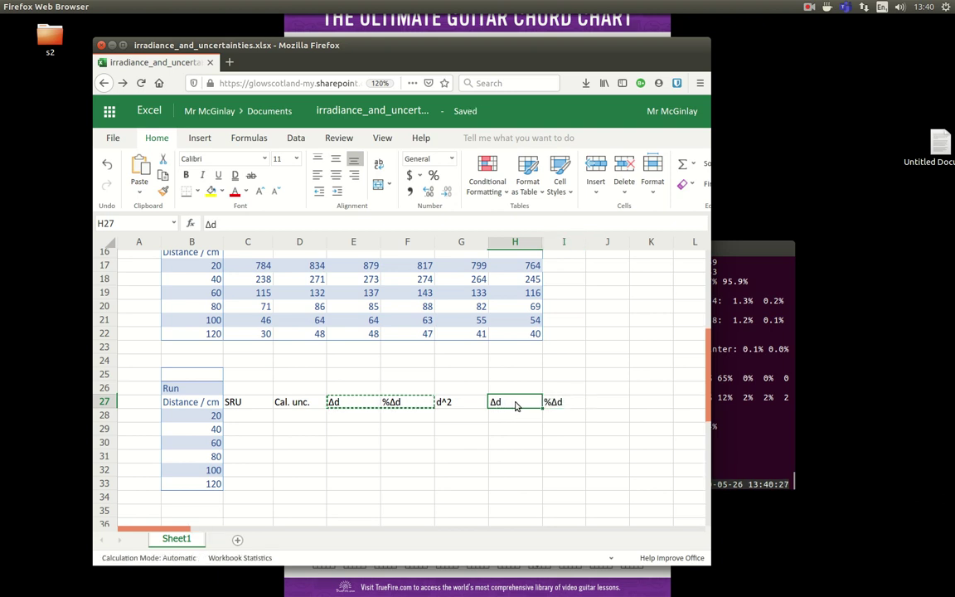
left_click(231, 224)
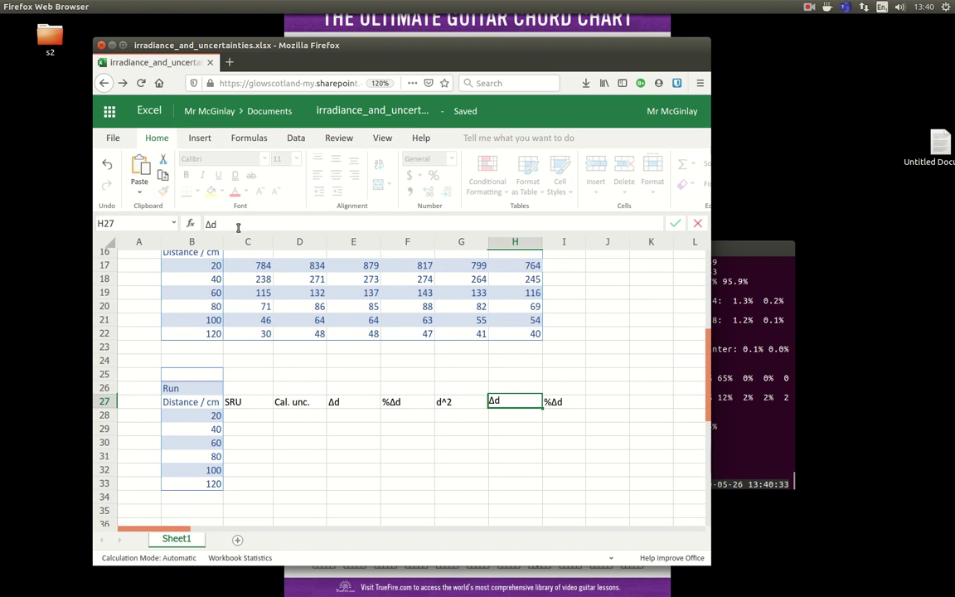
type("2")
key("shift+Left")
type("^2")
left_click(555, 404)
left_click(245, 221)
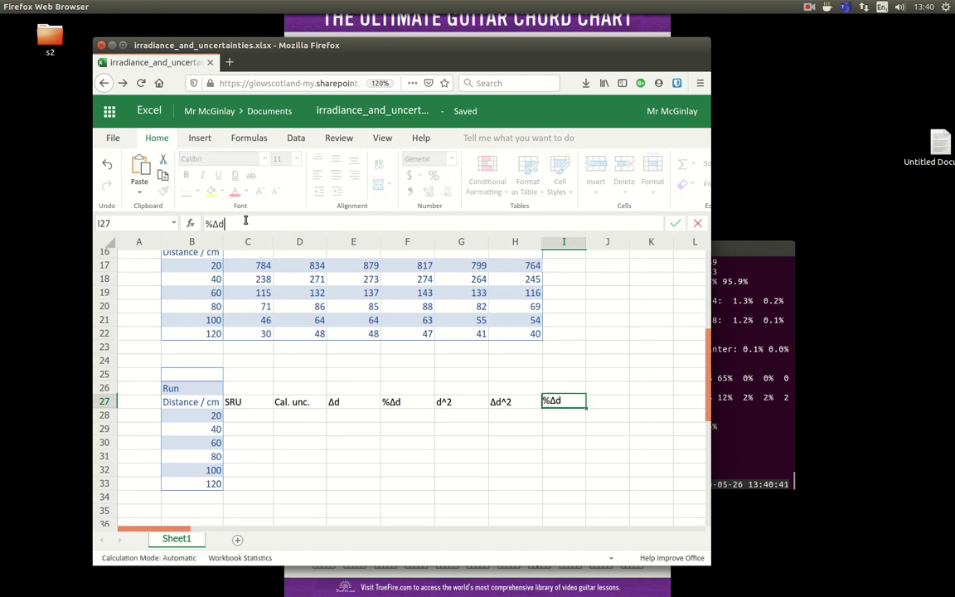
type("^2")
left_click(607, 403)
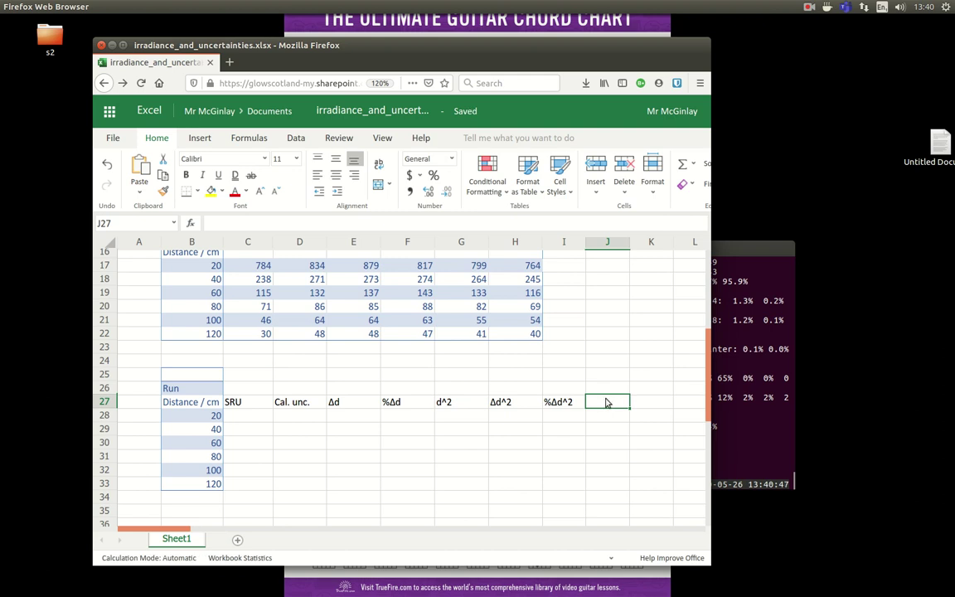
left_click(241, 419)
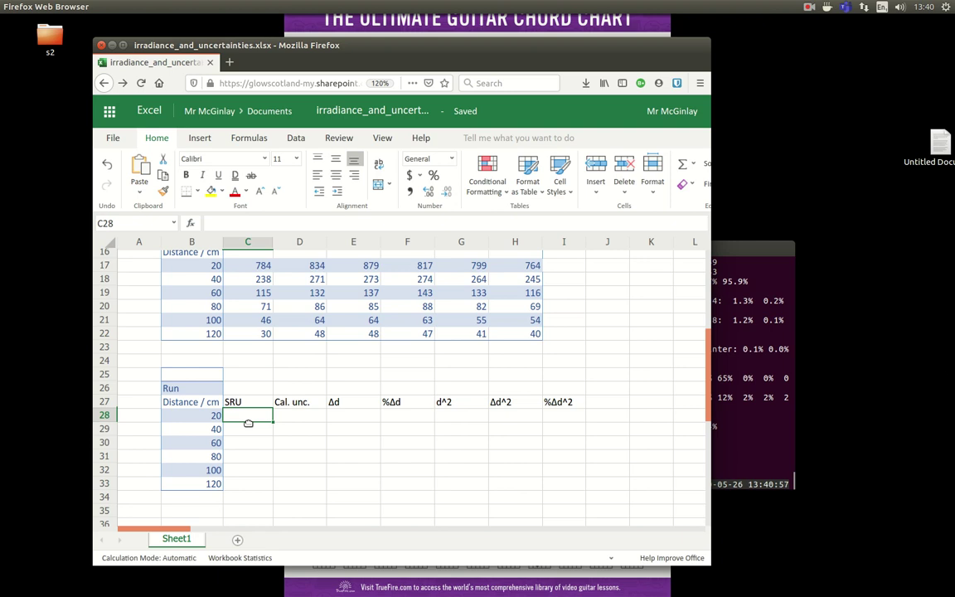
- Enter an SRU of 0.2 in C28 and C29 for the 20 and 40 cm rows
type("0.")
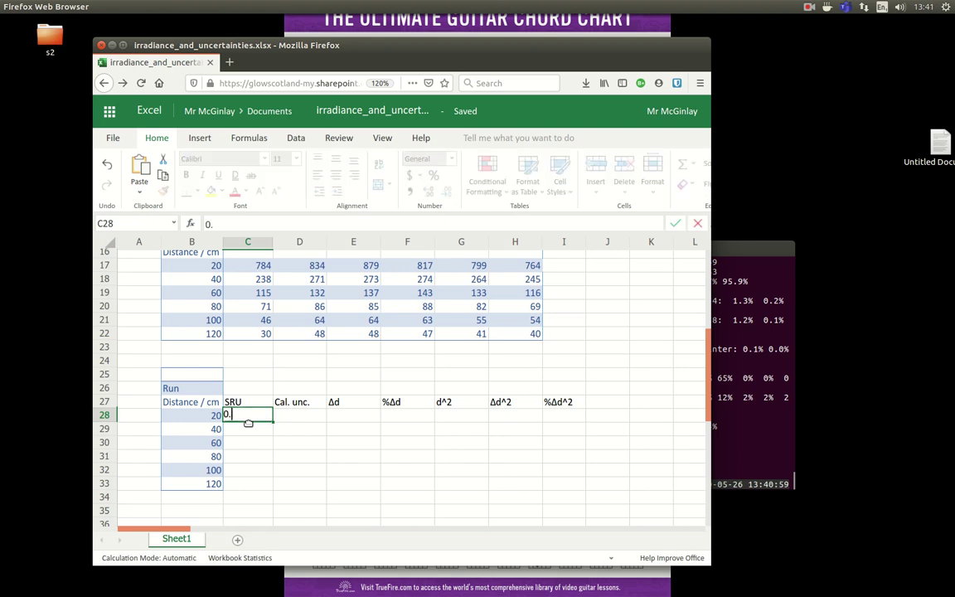
type("2")
left_click(252, 426)
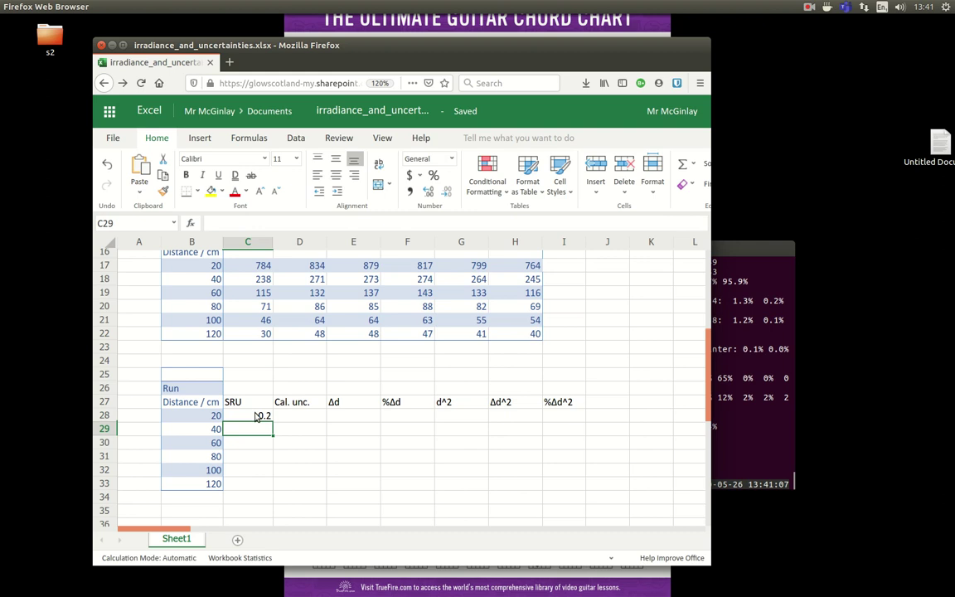
type("0.2")
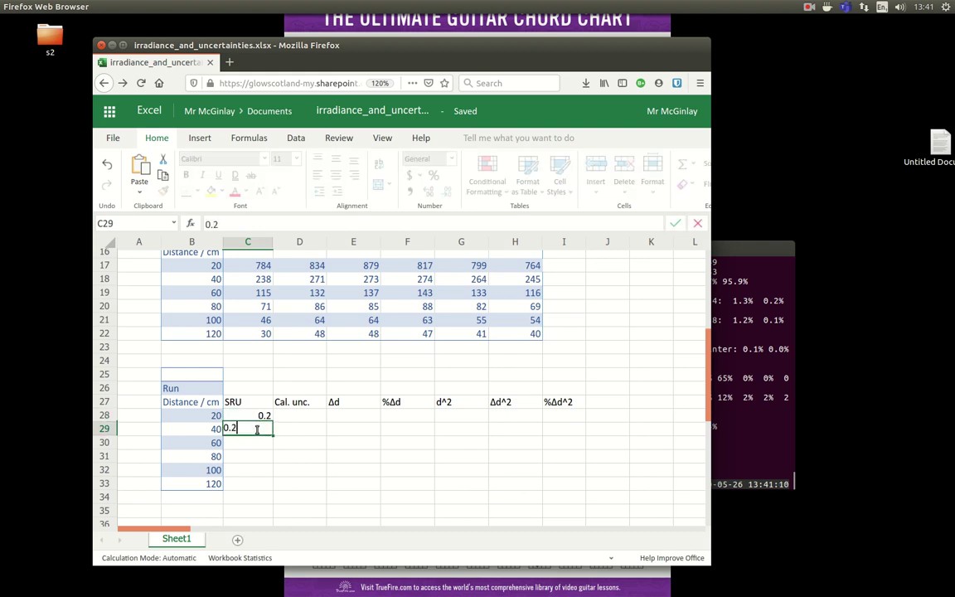
key("Return")
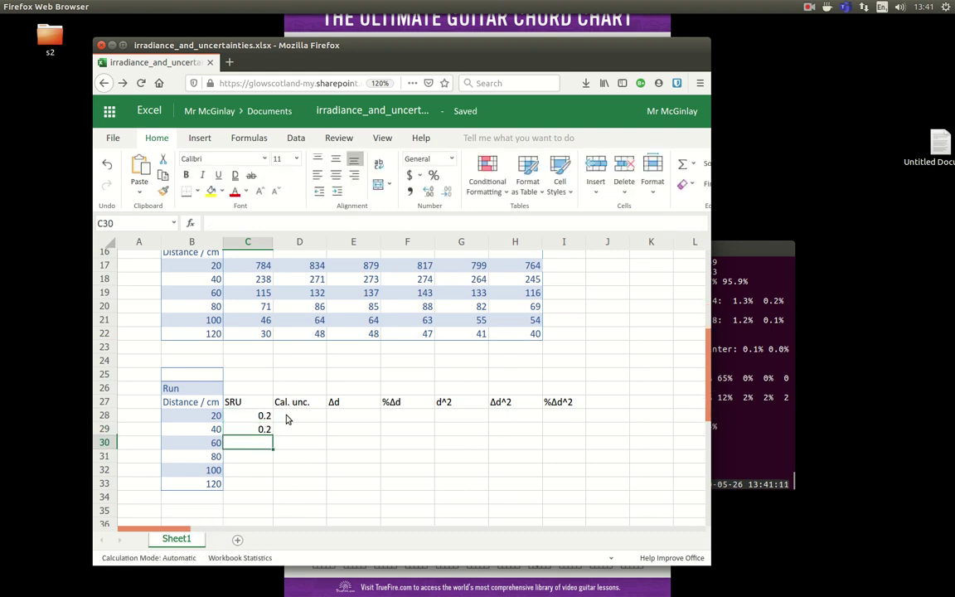
left_click(284, 416)
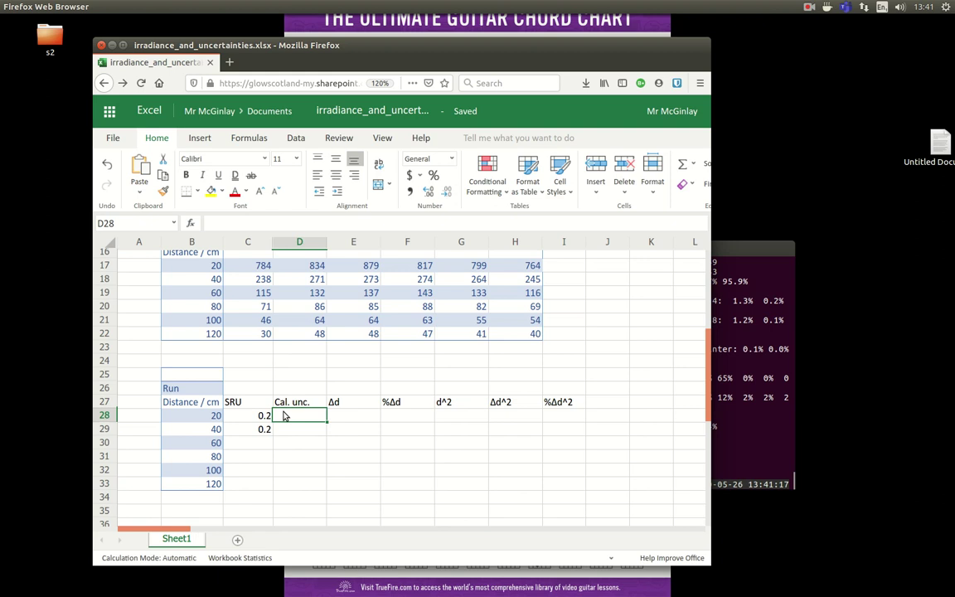
- Enter the Cal. unc. formula =1+5%*B28 in D28, giving 2
type("1")
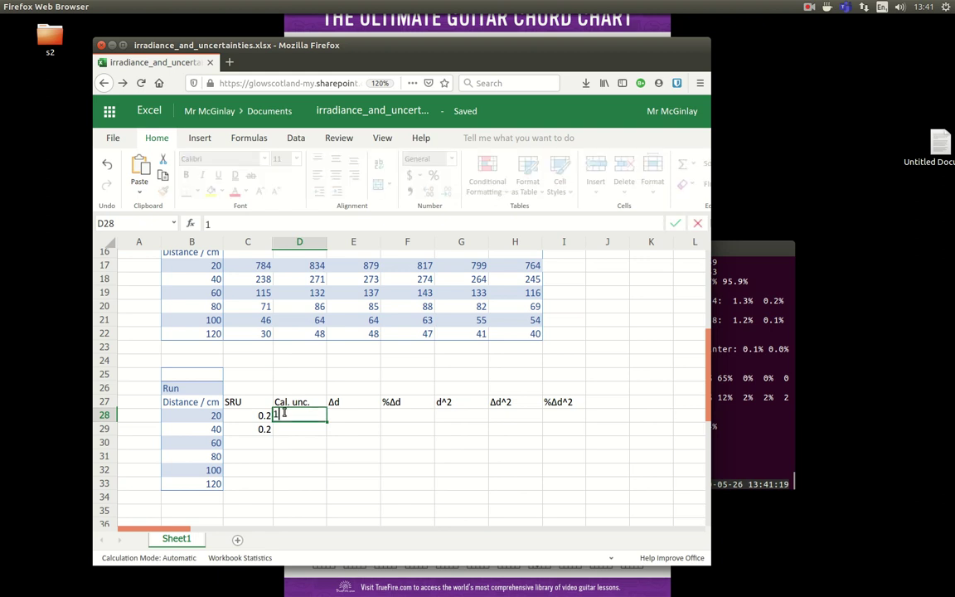
type("+")
type("5%*")
left_click(207, 417)
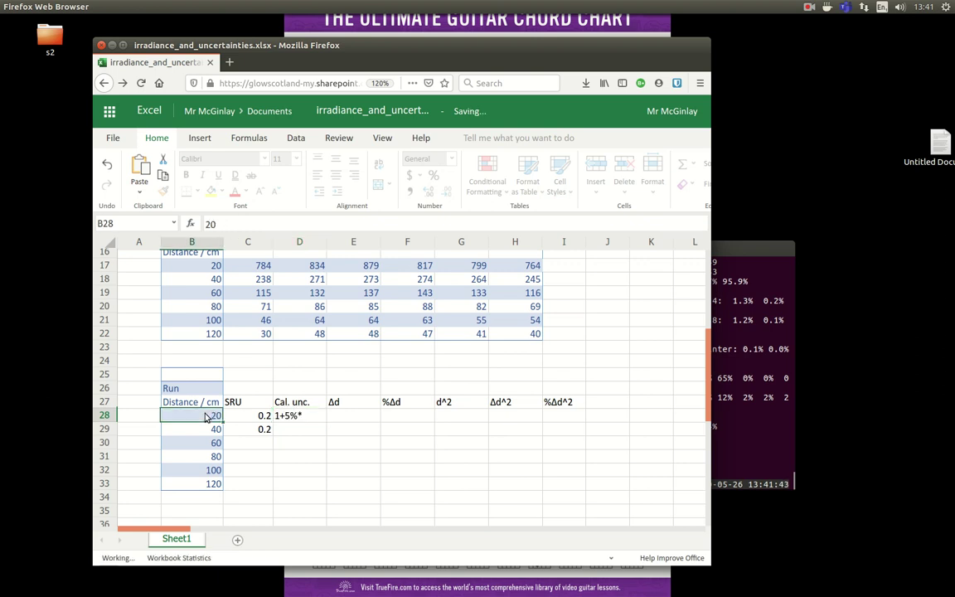
key("Down")
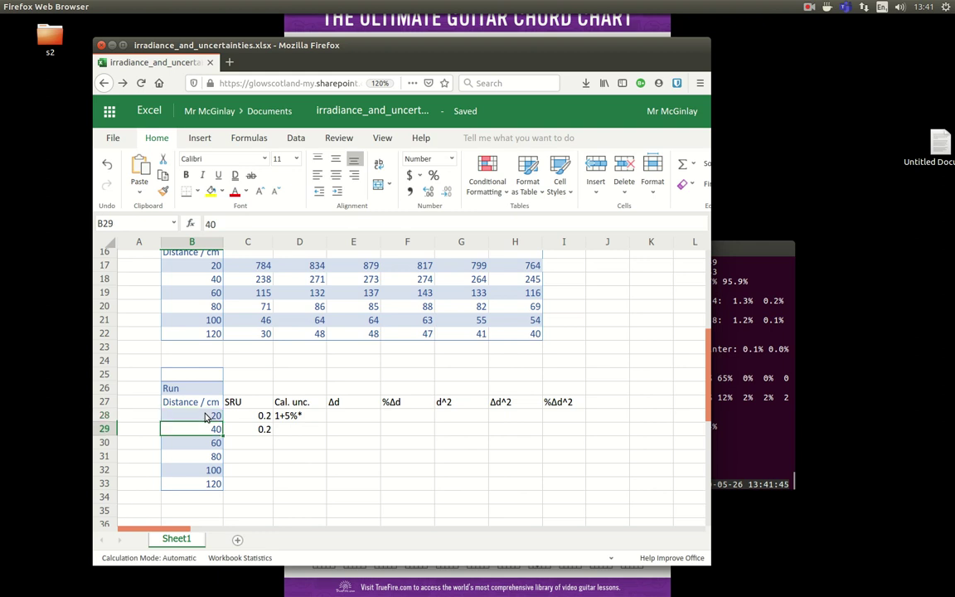
left_click(284, 420)
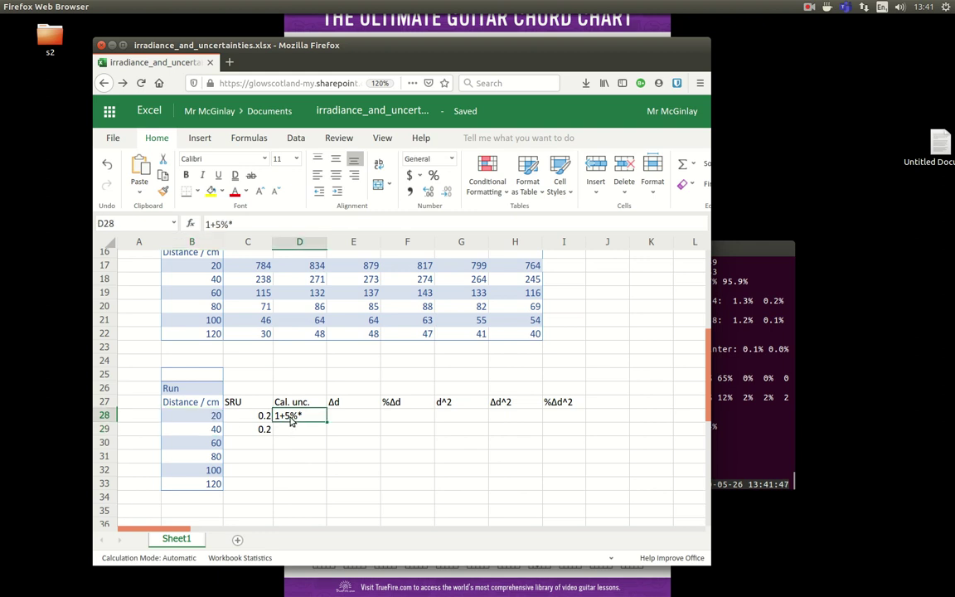
left_click(209, 224)
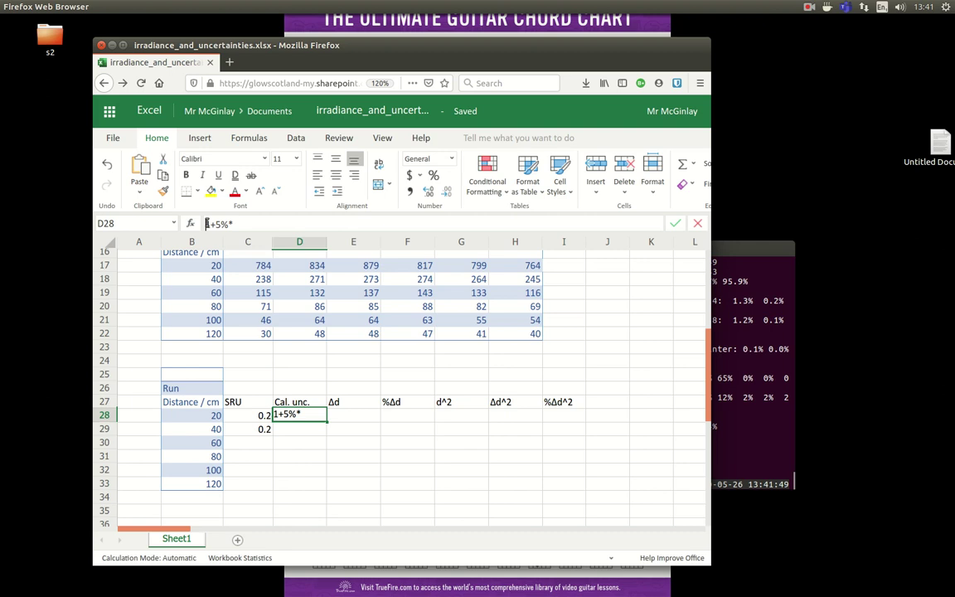
type("=")
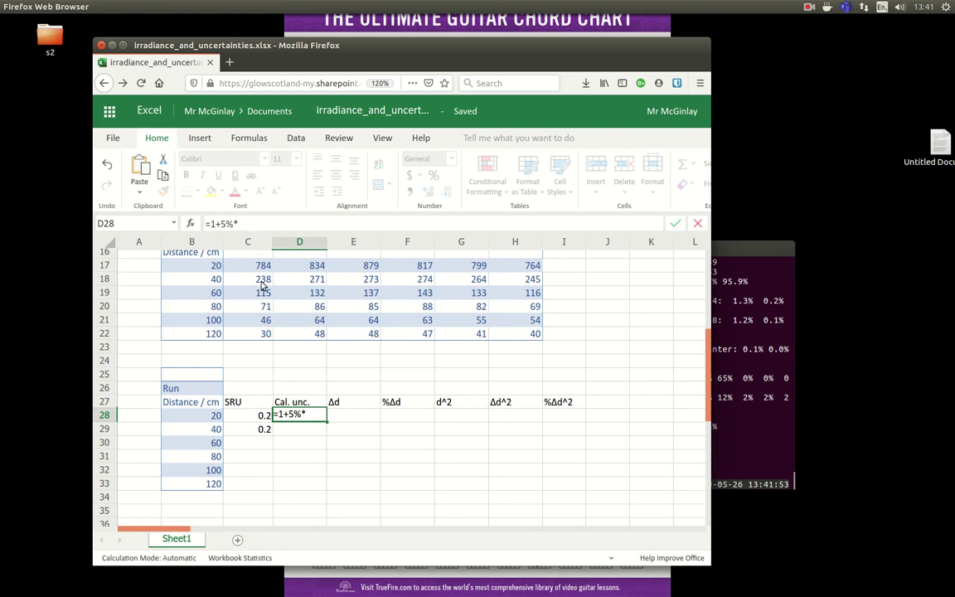
left_click(197, 420)
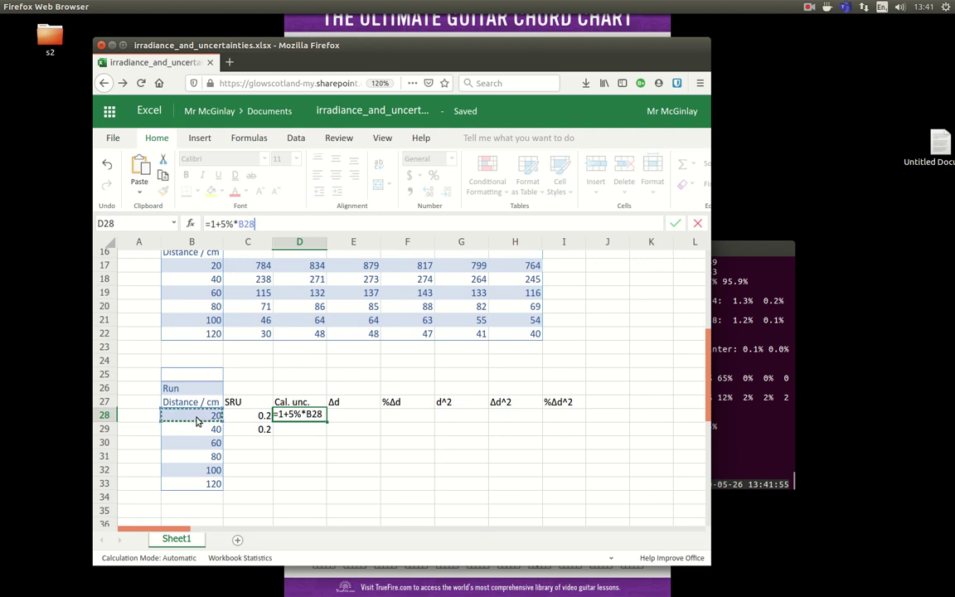
key("Return")
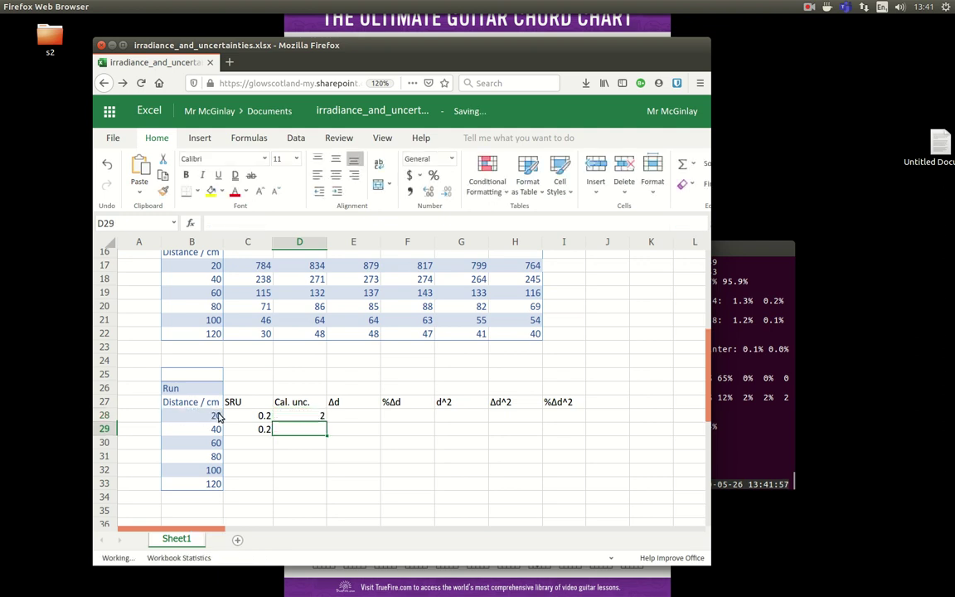
left_click(345, 419)
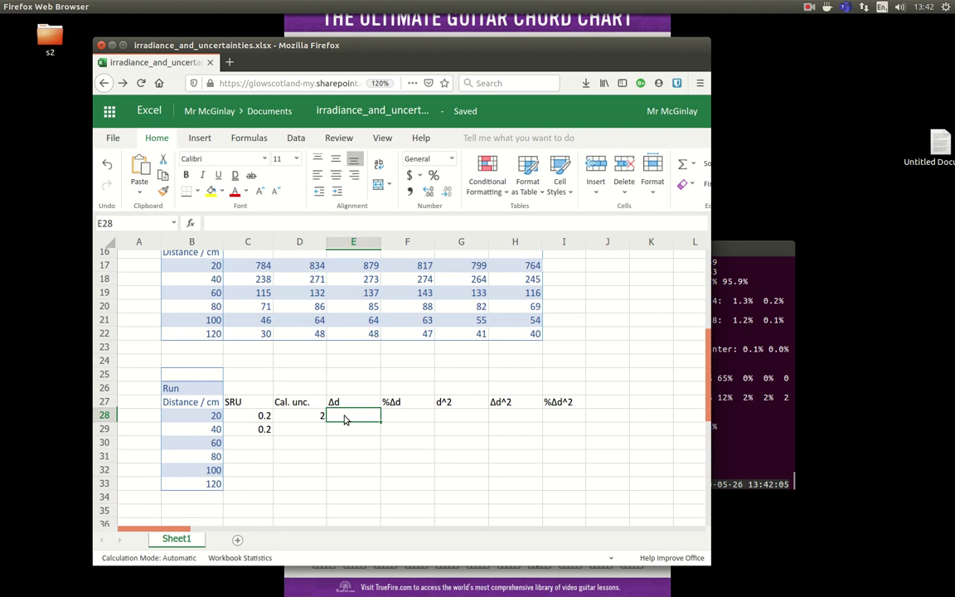
- Enter =sqrt(C28^2+D28^2) in E28, giving a Δd of 2.00997512
type("=")
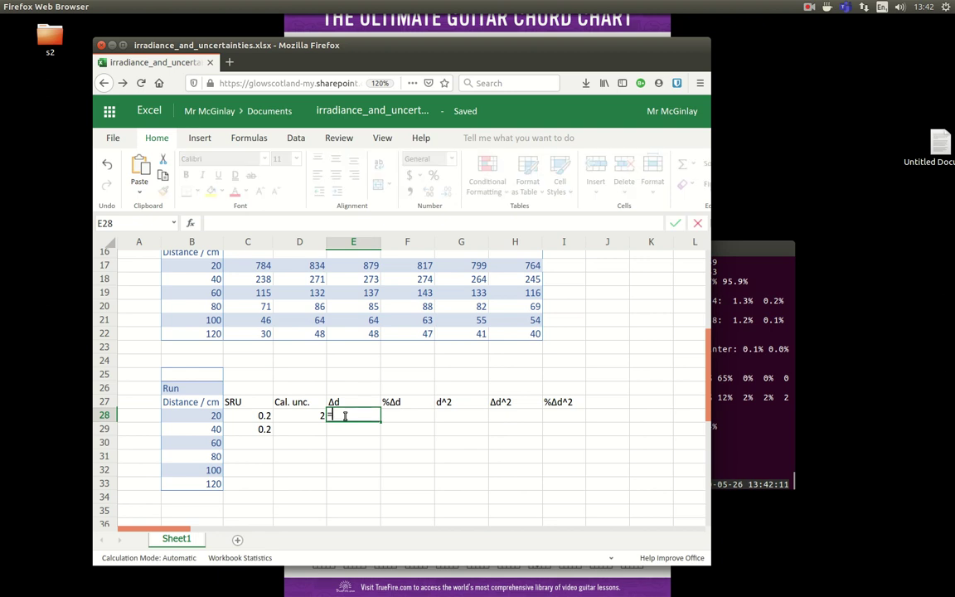
type("sqrt")
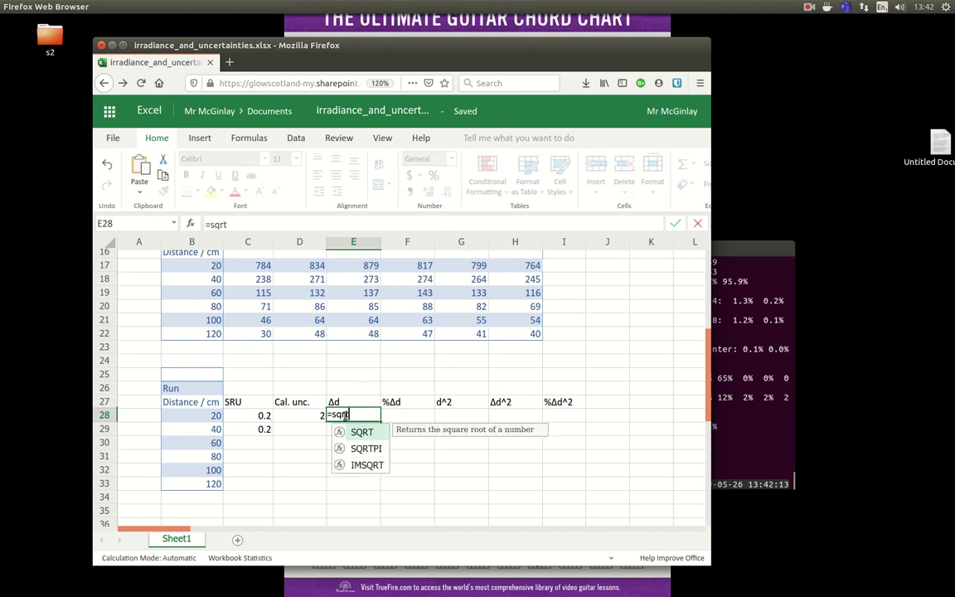
type("(")
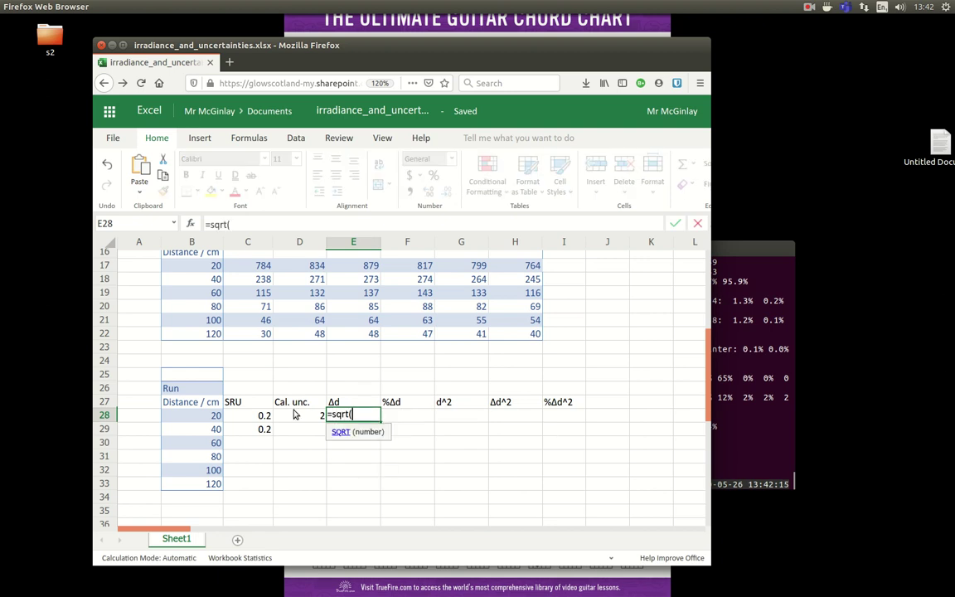
left_click(264, 417)
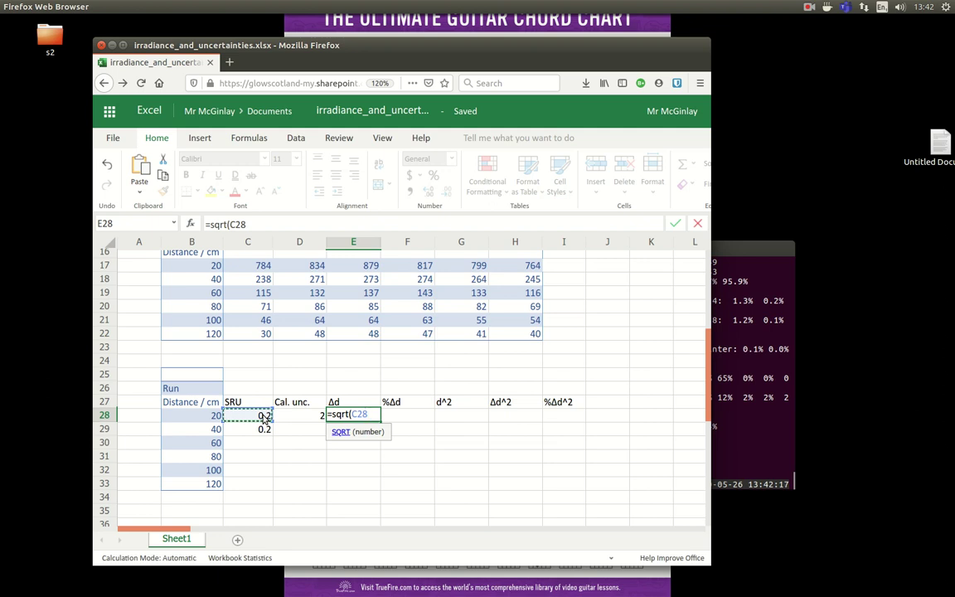
type("^2+")
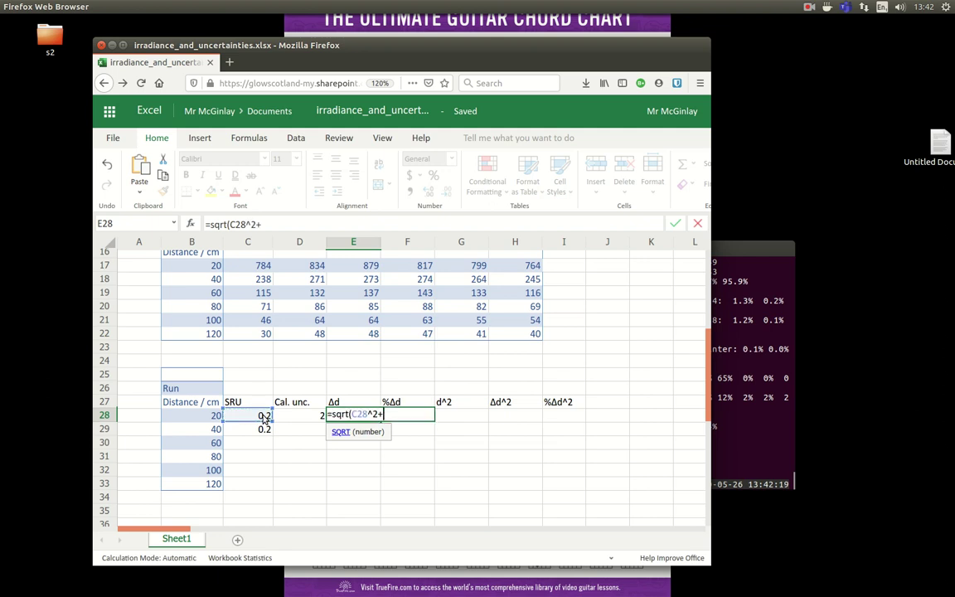
left_click(283, 418)
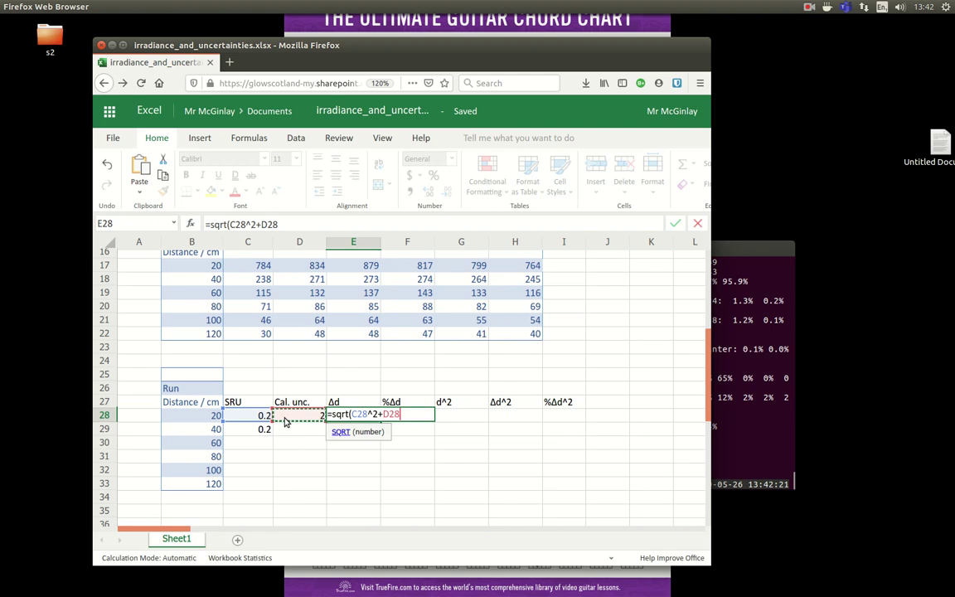
type("^2)")
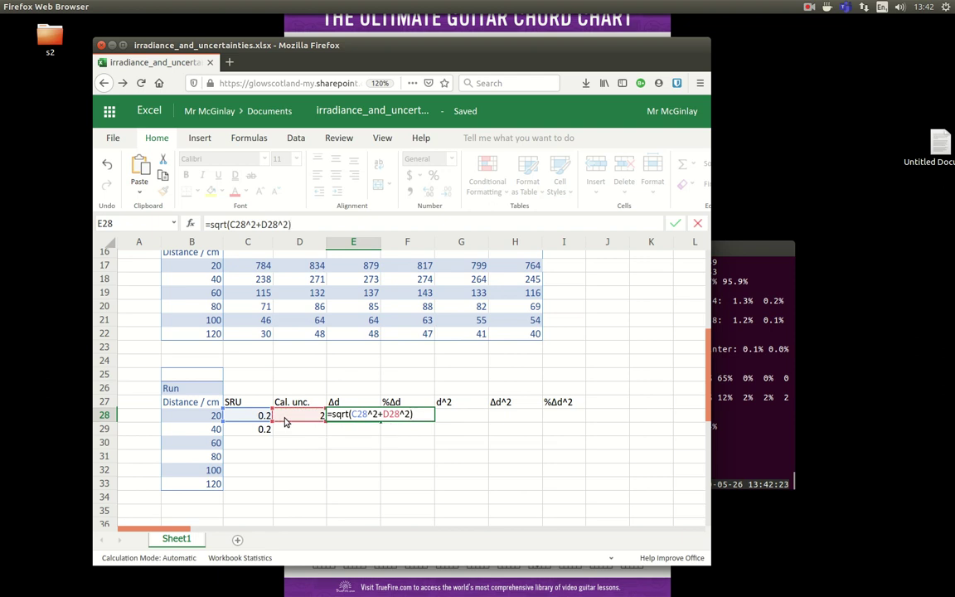
key("Return")
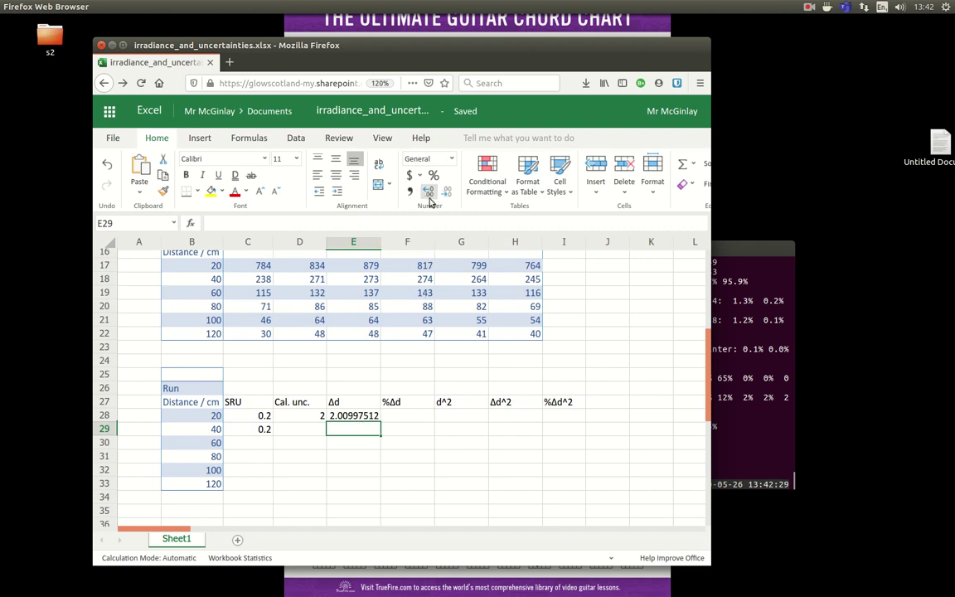
- Enter =E28/B28 in F28 and format it as a percentage, showing 10.05%
left_click(392, 419)
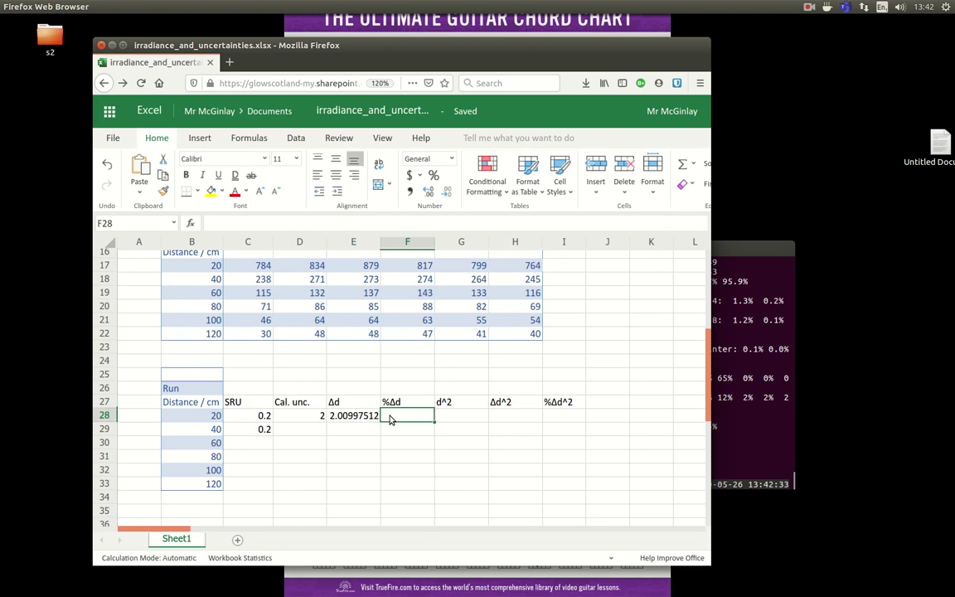
type("=")
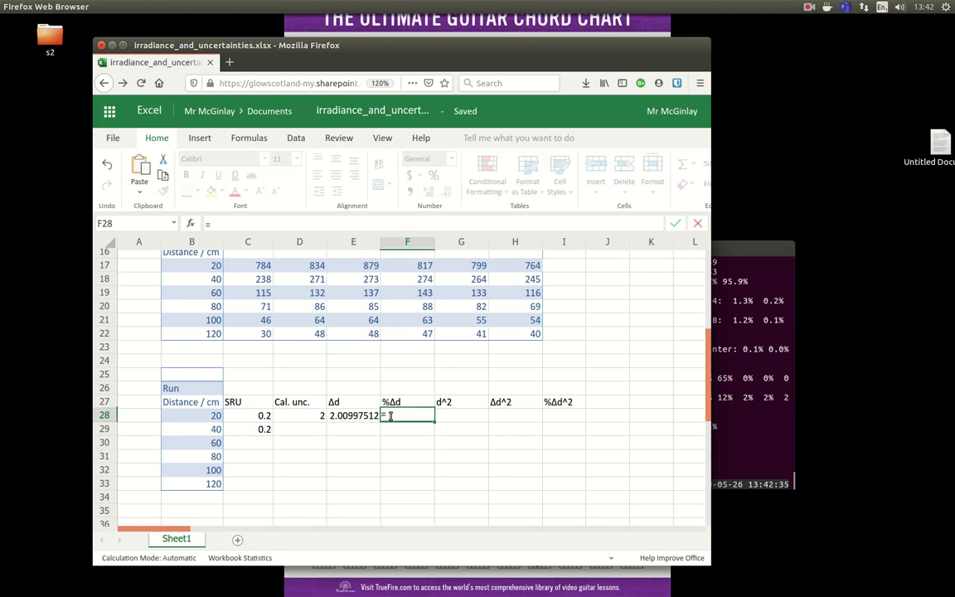
left_click(344, 419)
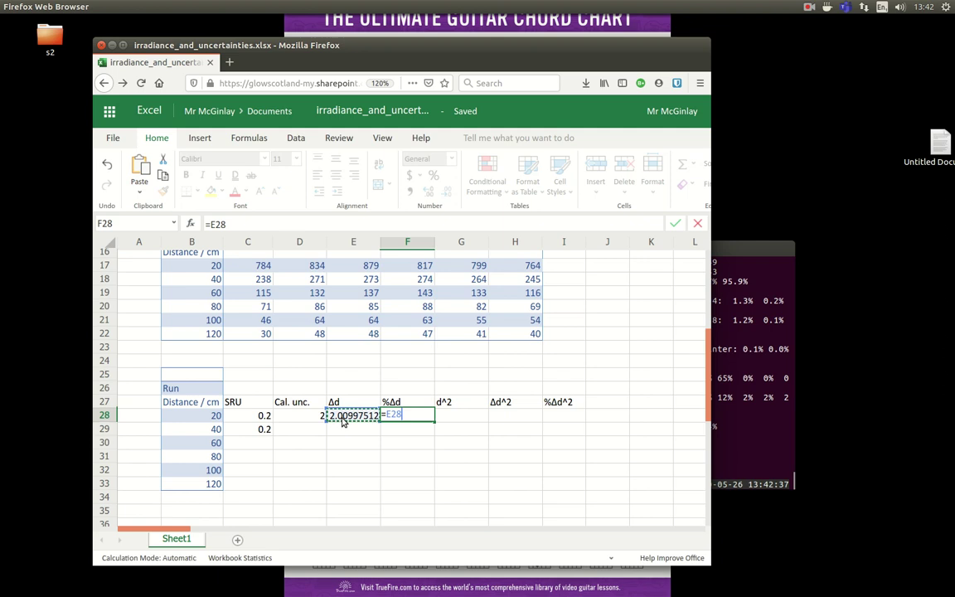
type("/")
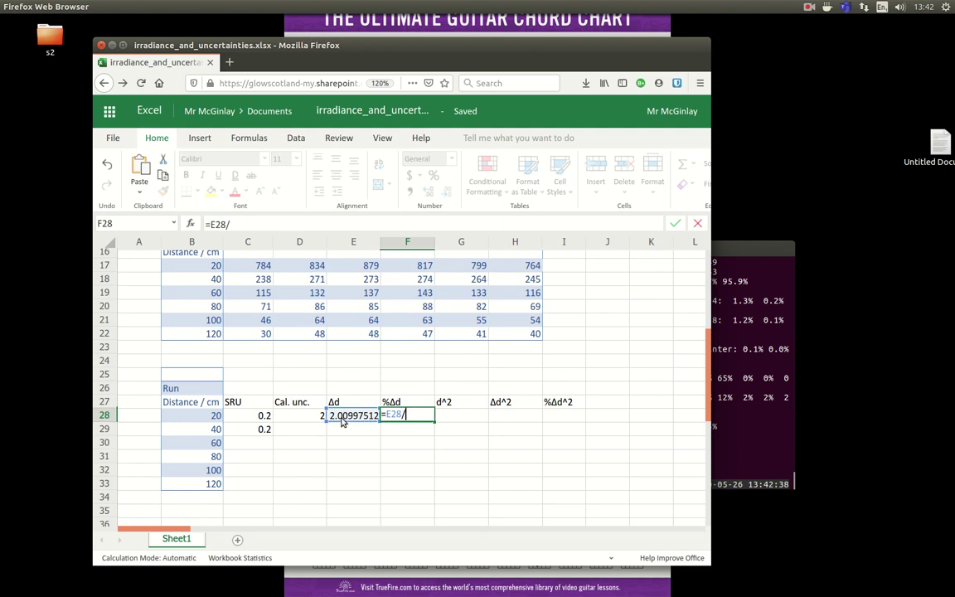
left_click(212, 417)
key("Return")
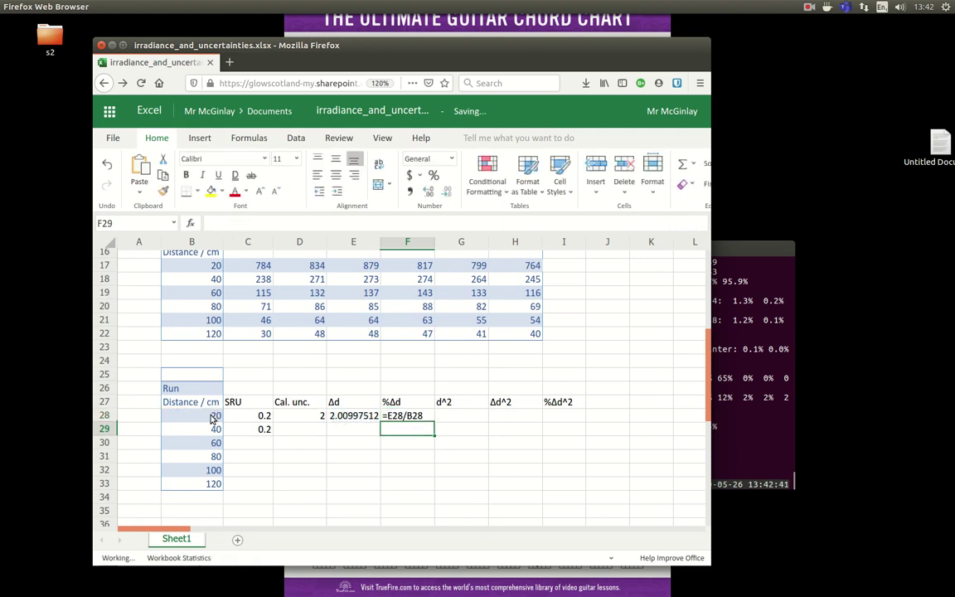
left_click(403, 417)
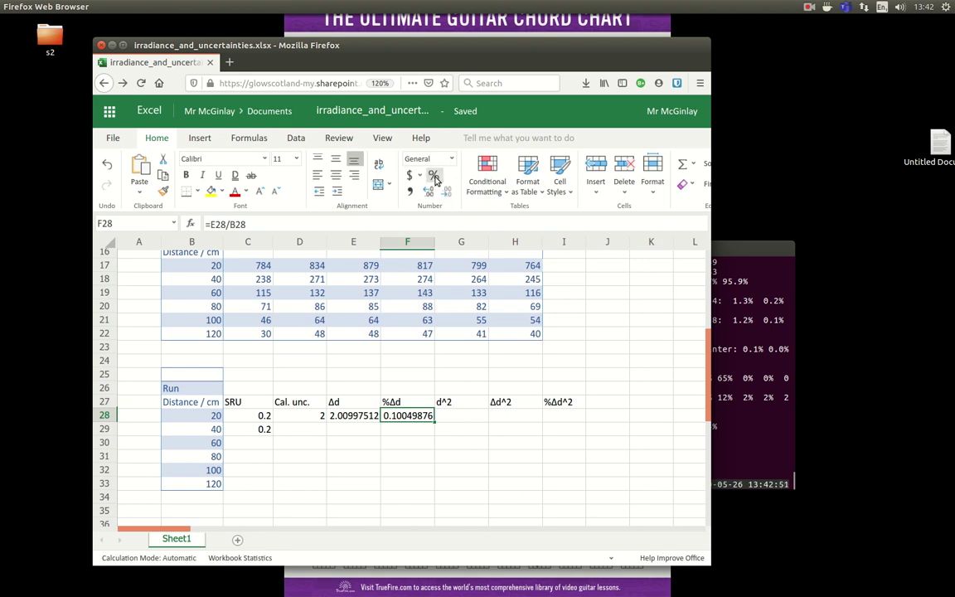
left_click(434, 178)
left_click(450, 419)
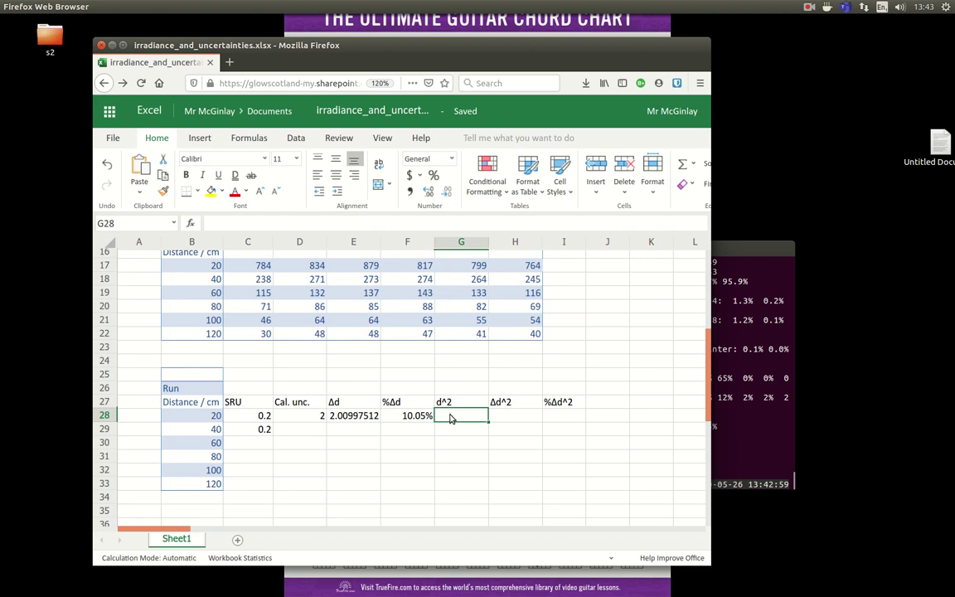
- Enter =B28^2 in G28, giving a d^2 of 400
type("=")
left_click(188, 417)
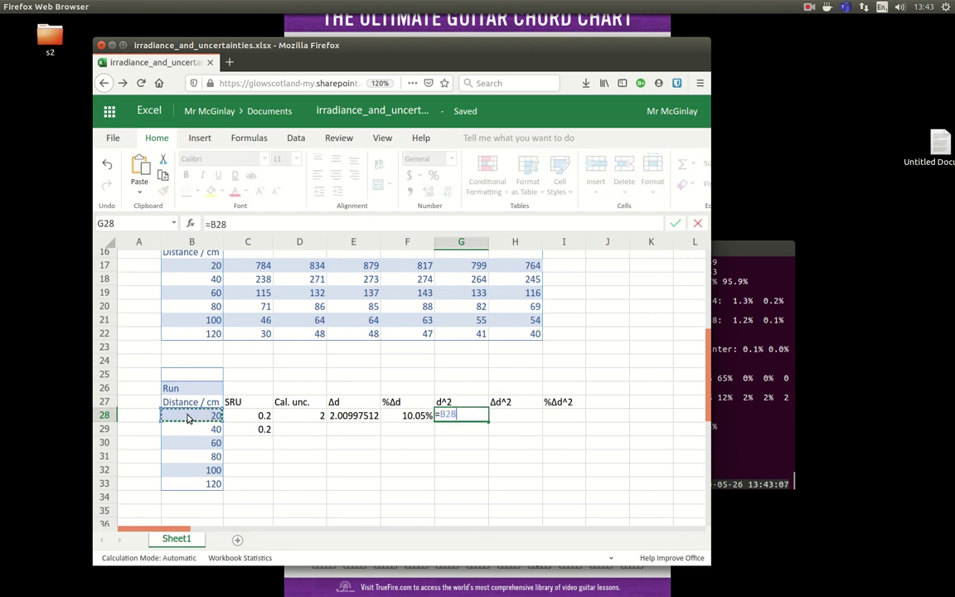
type("^2")
key("Return")
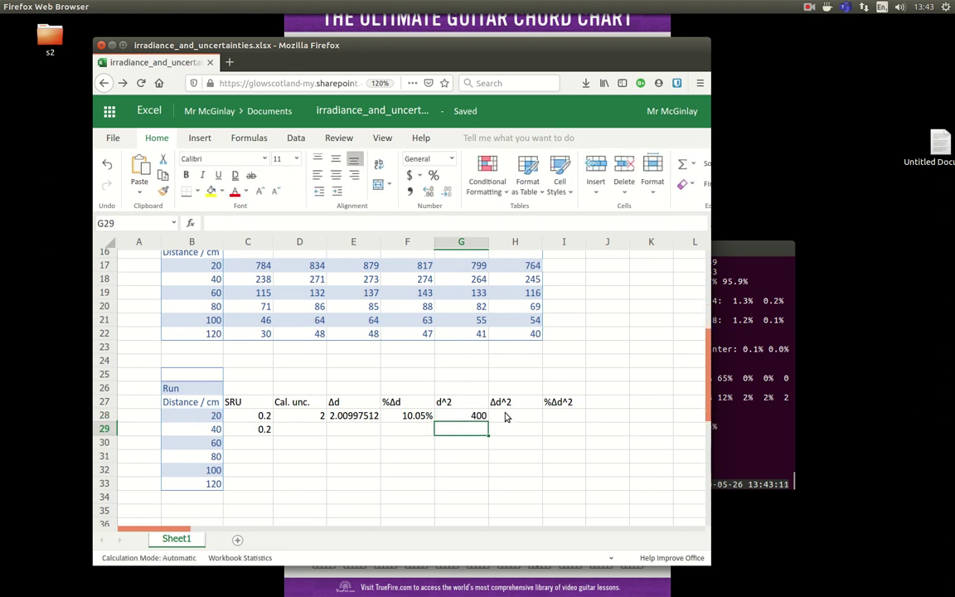
- Clear the Δd^2 heading and move the %Δd^2 heading from I27 into H27
left_click(508, 417)
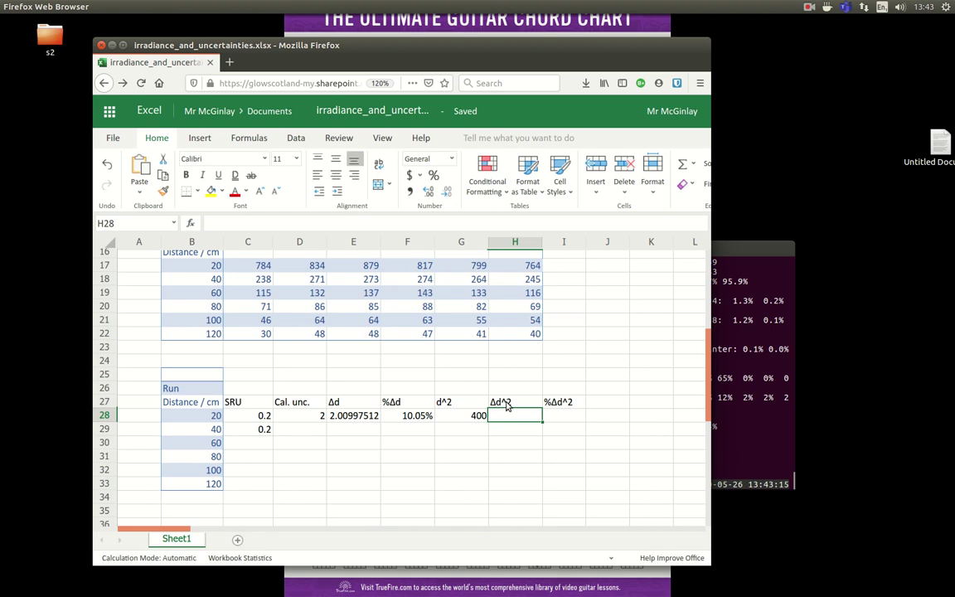
left_click(508, 404)
key("Delete")
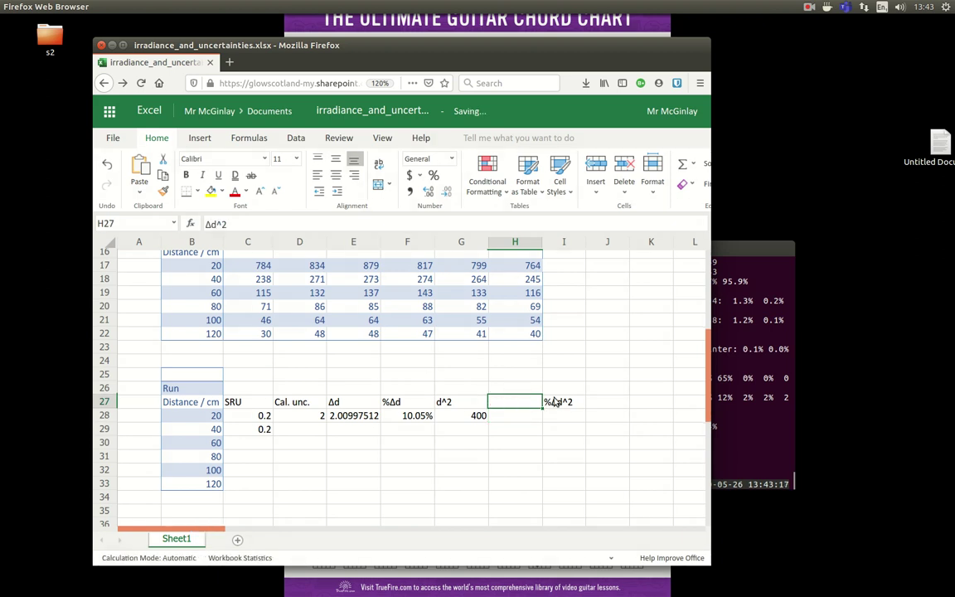
left_click(560, 403)
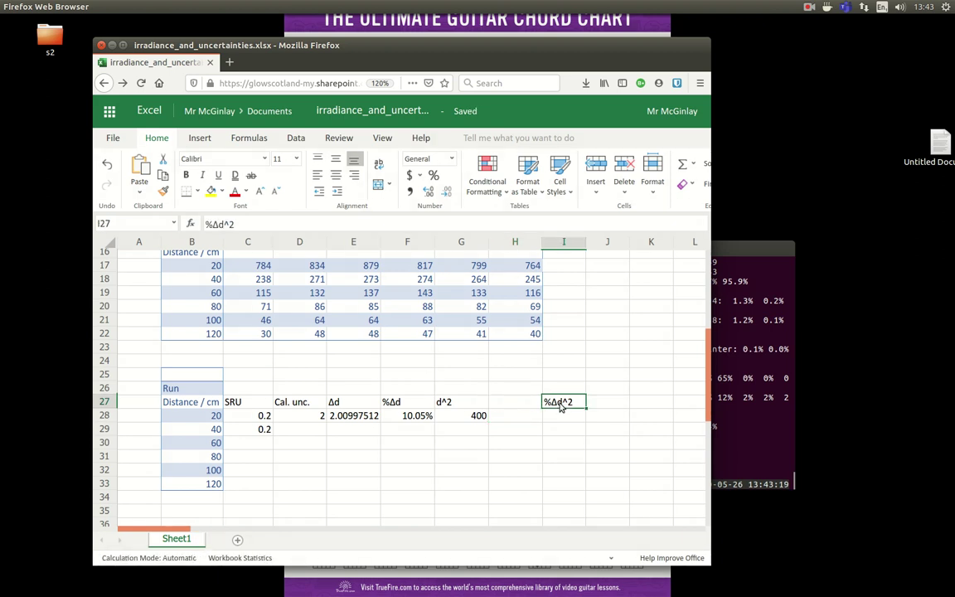
key("ctrl+x")
left_click(519, 406)
key("ctrl+v")
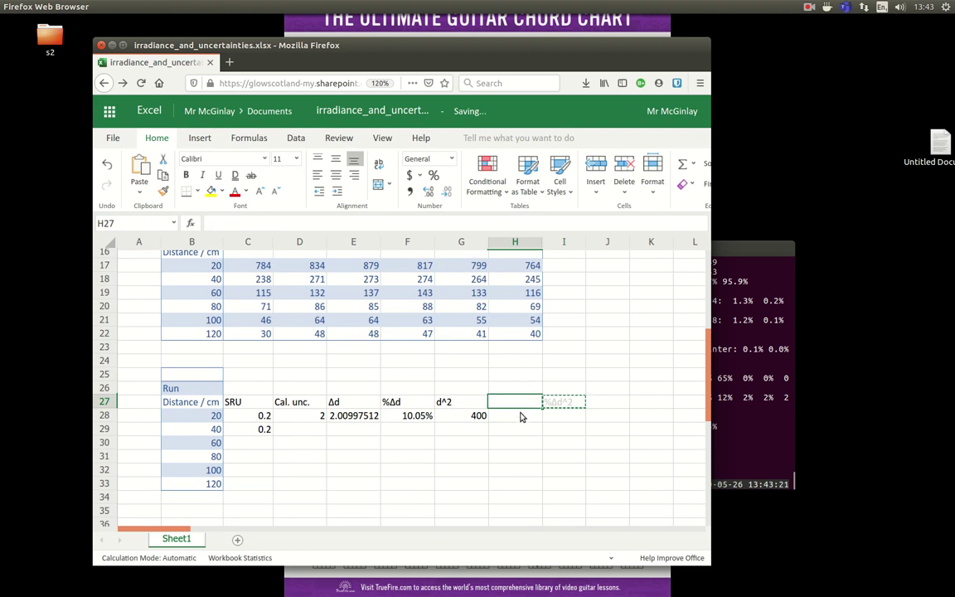
- Enter =2*F28 in H28 as a percentage, showing a %Δd^2 of 20.10%
left_click(520, 423)
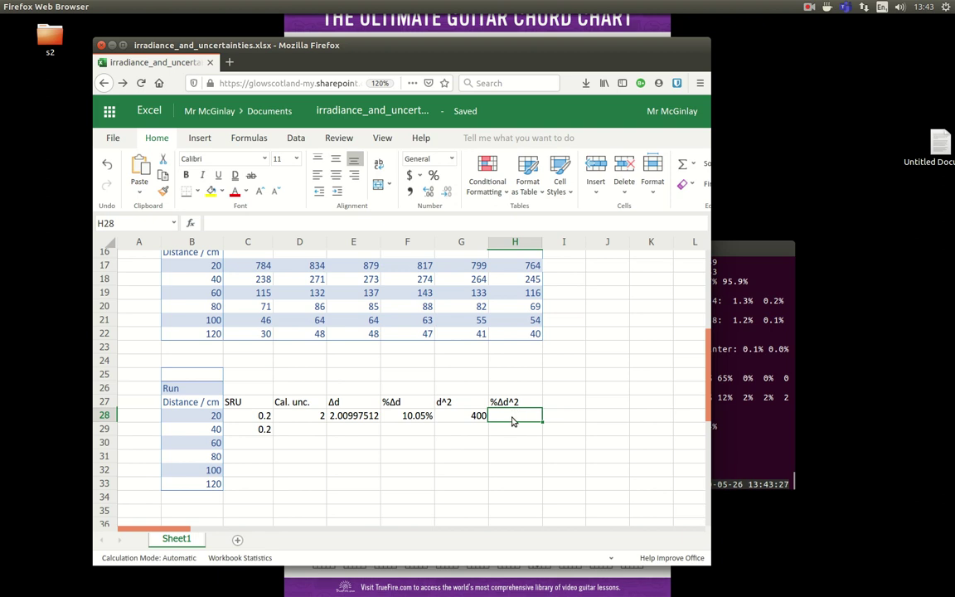
type("=")
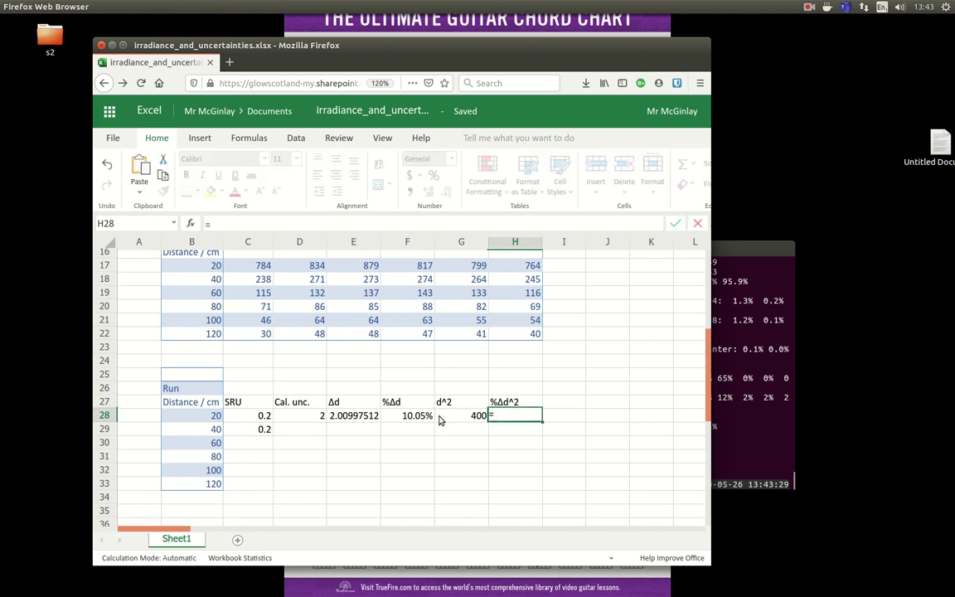
type("2*")
left_click(421, 417)
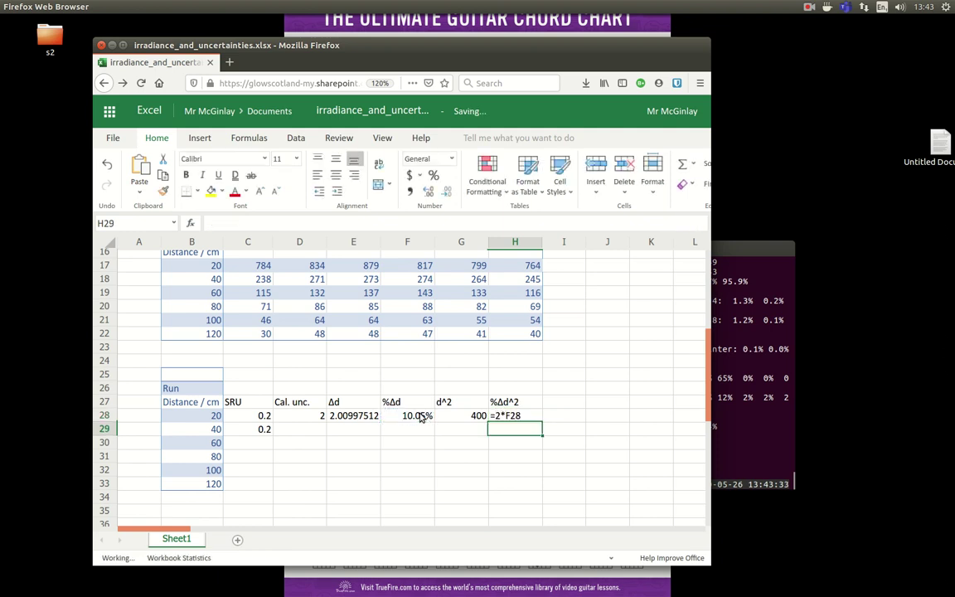
key("Return")
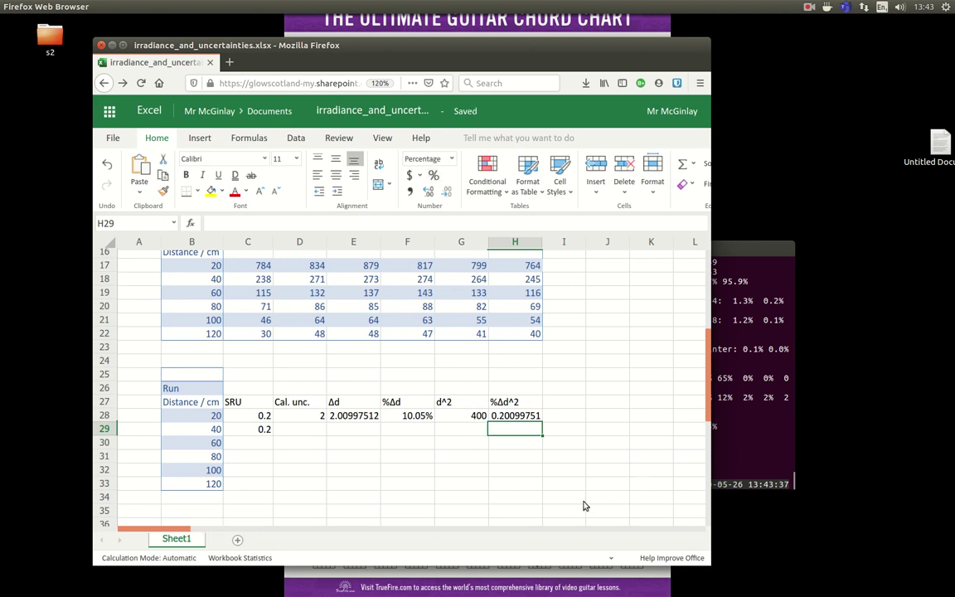
left_click(503, 418)
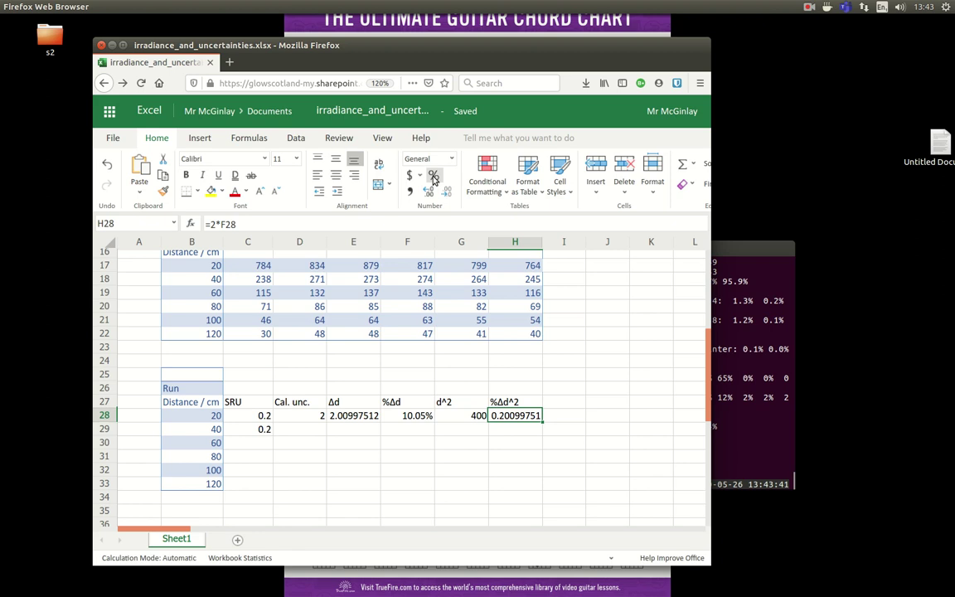
key("F2")
key("Escape")
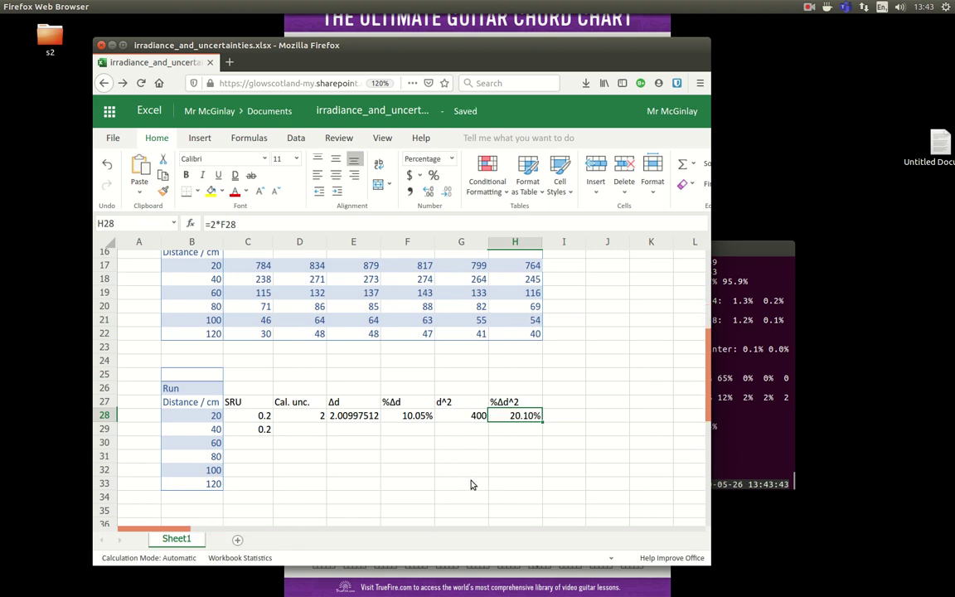
left_click(247, 419)
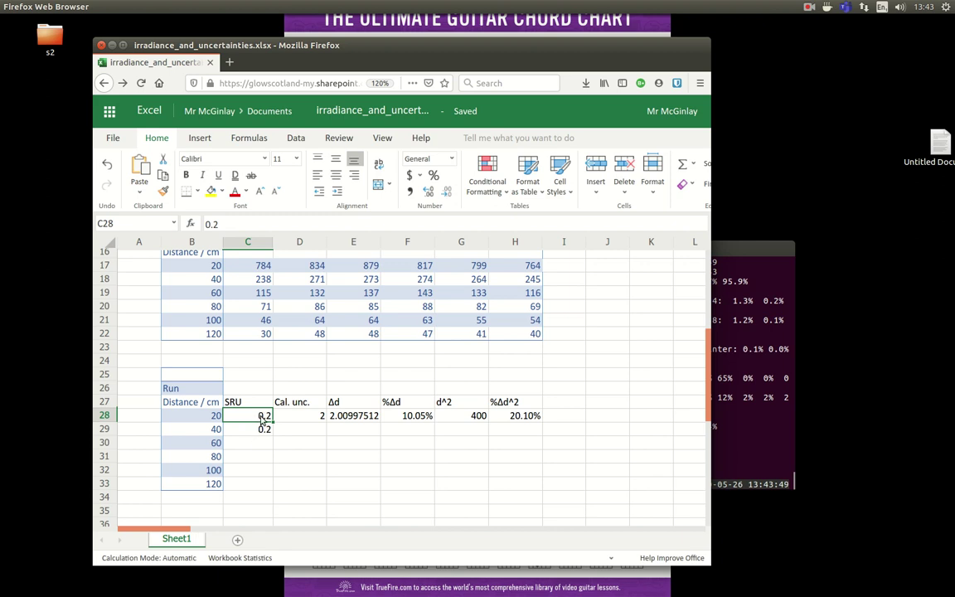
- Fill the row 28 formulas down to row 33 and set SRU to 0.2 throughout C28:C33
left_click_drag(262, 421, 537, 487)
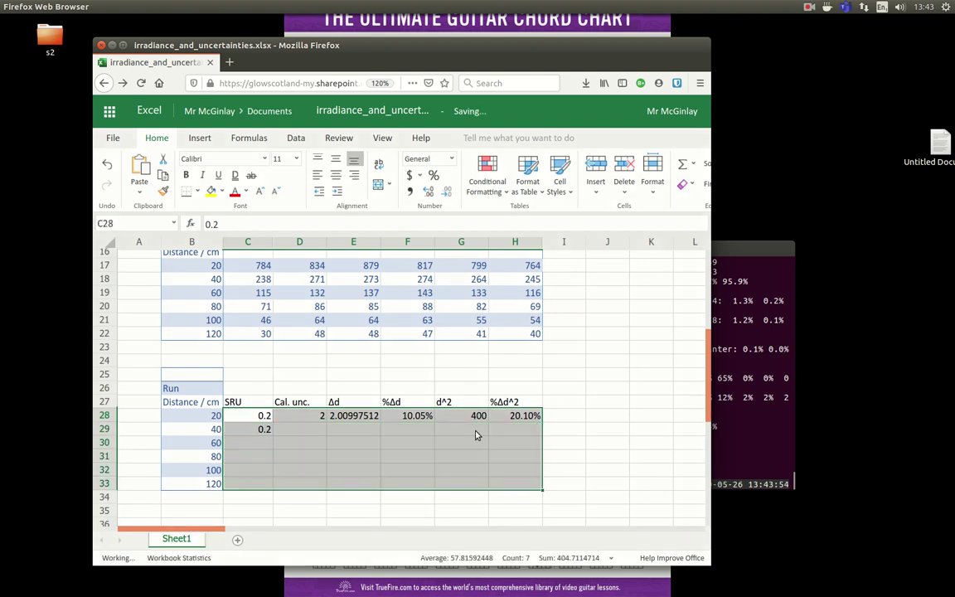
left_click(260, 430)
type("0.2")
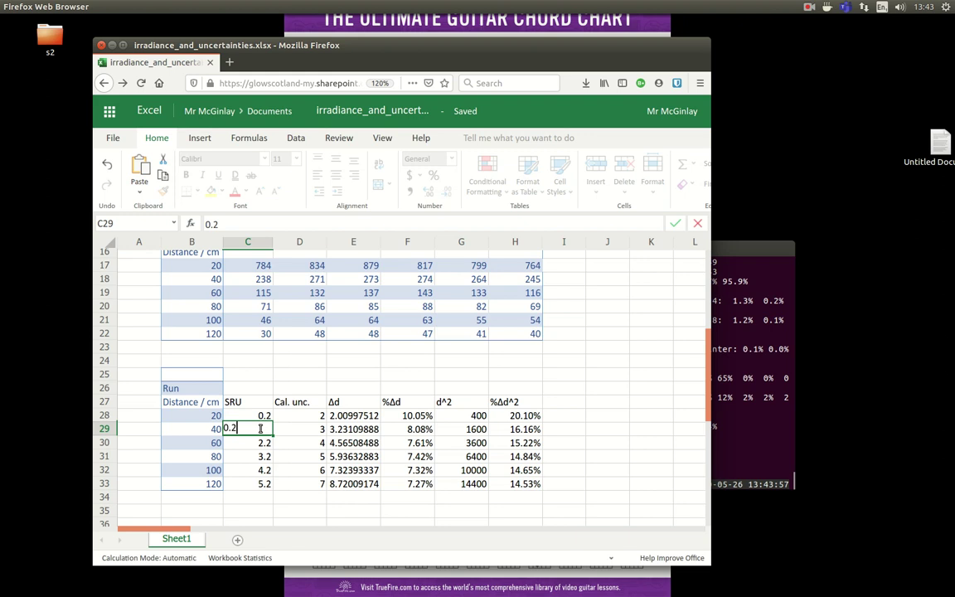
key("Return")
type("0.2")
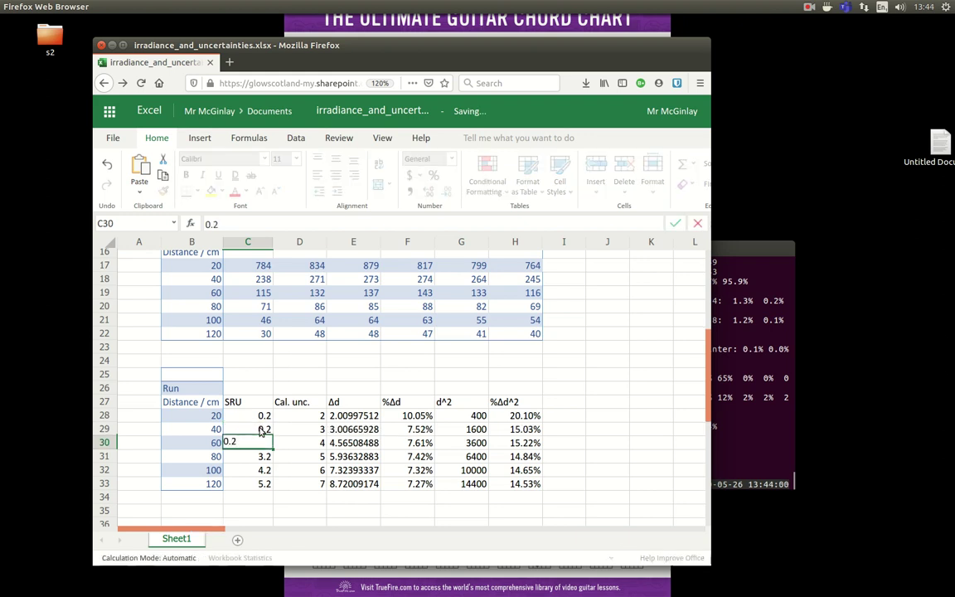
key("Return")
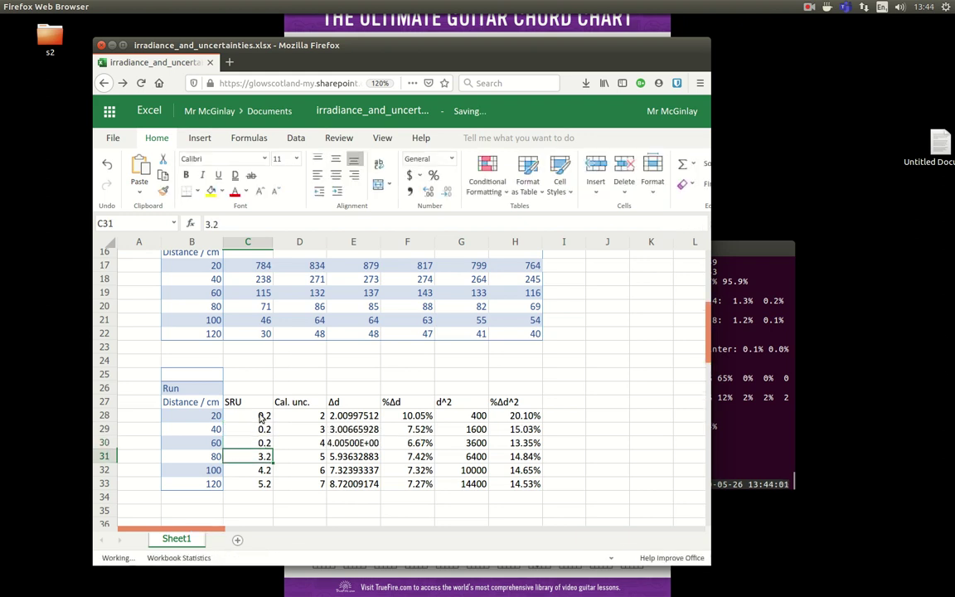
left_click_drag(262, 416, 263, 485)
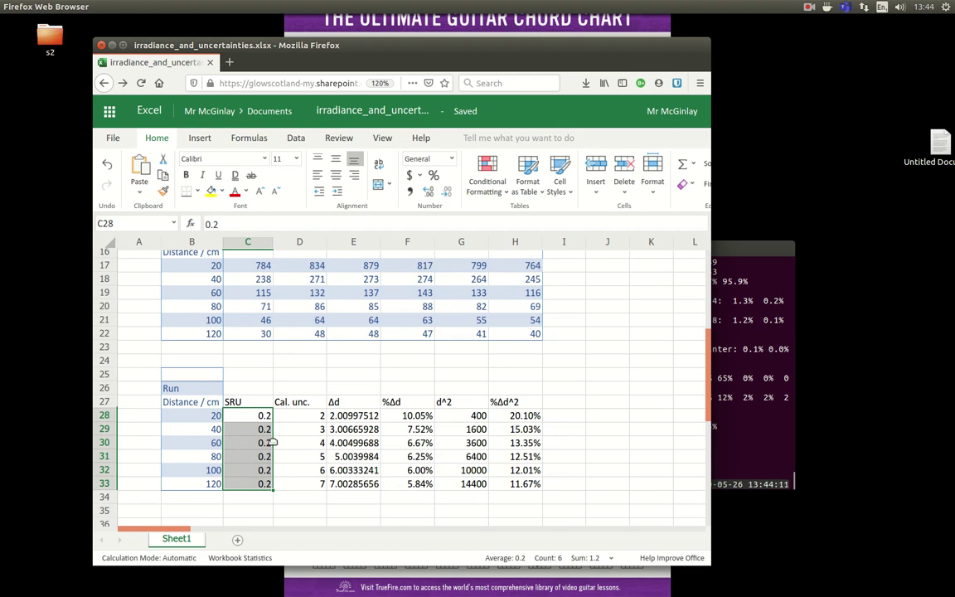
- Copy the Irradiance / lux readings block C14:H22 and pick cell B36 as the paste target
left_click(567, 501)
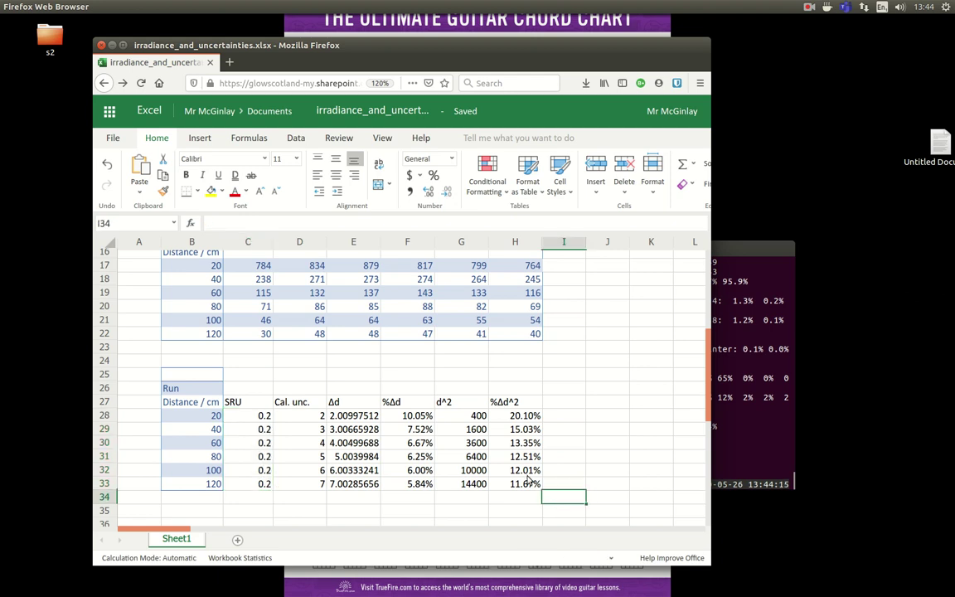
scroll(489, 454, "down", 1)
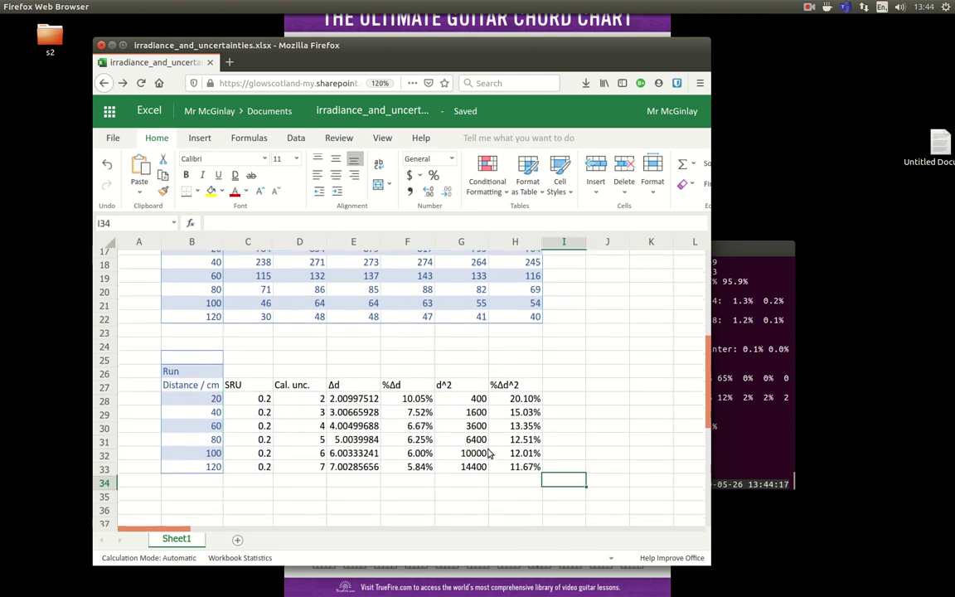
scroll(291, 447, "up", 2)
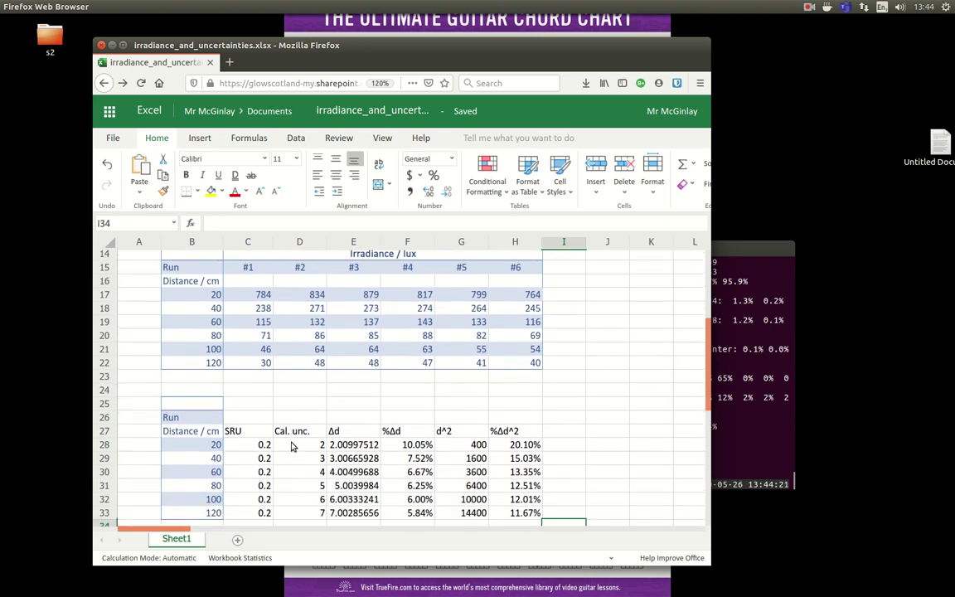
scroll(291, 447, "up", 1)
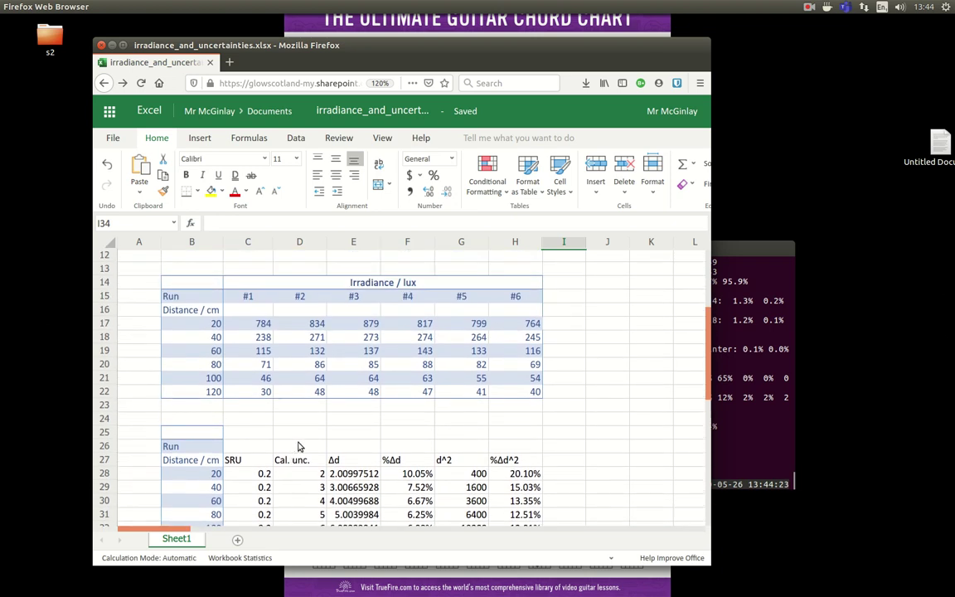
scroll(294, 445, "down", 1)
scroll(298, 437, "up", 2)
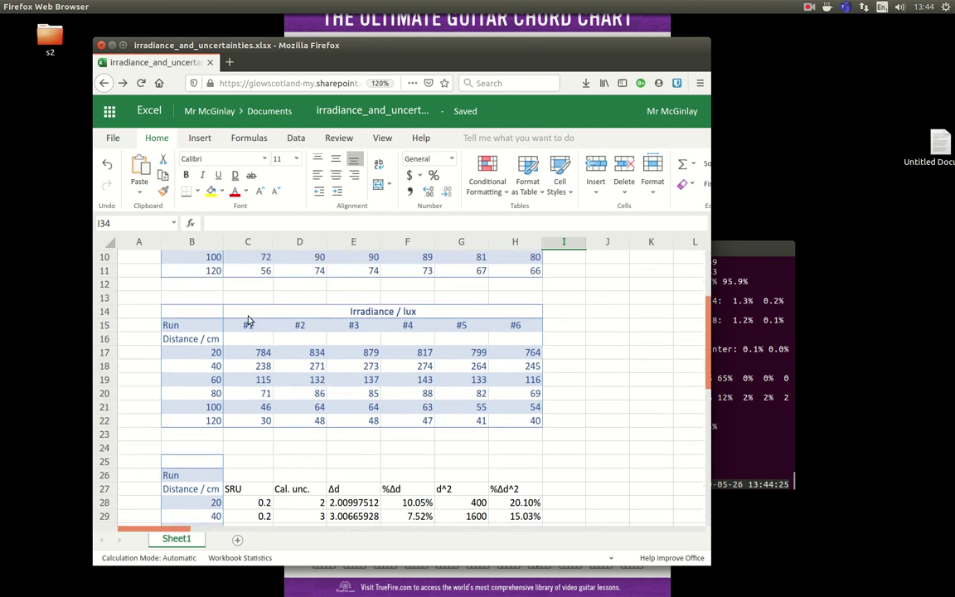
left_click_drag(244, 313, 529, 422)
key("ctrl+c")
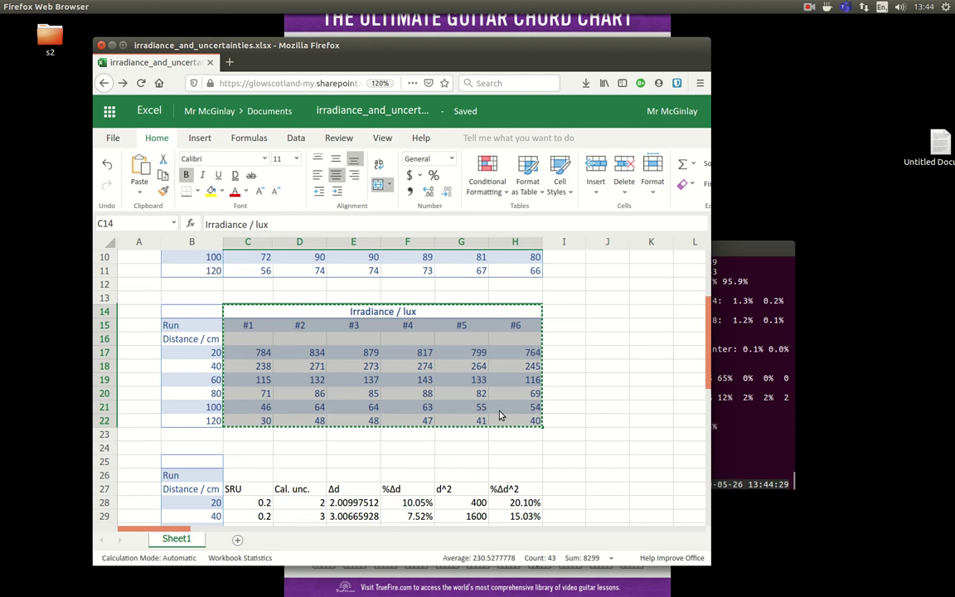
scroll(503, 414, "down", 3)
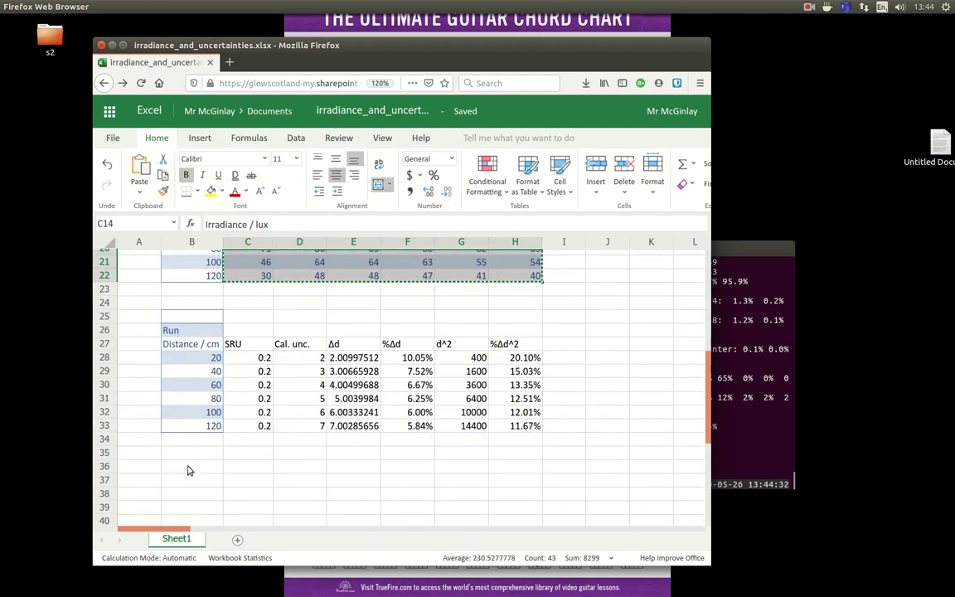
left_click(187, 471)
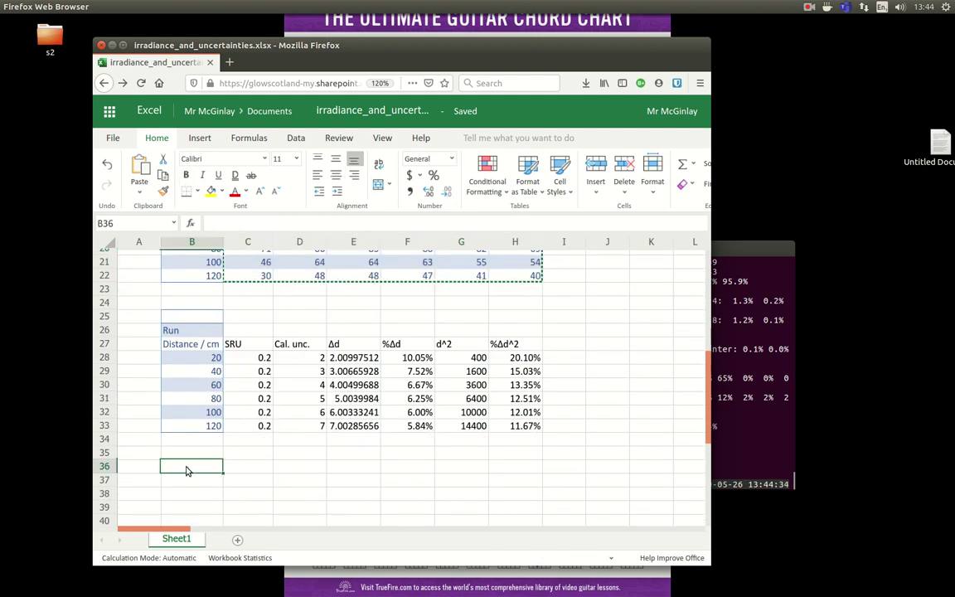
- Paste the copied Irradiance / lux table at B36
key("ctrl+v")
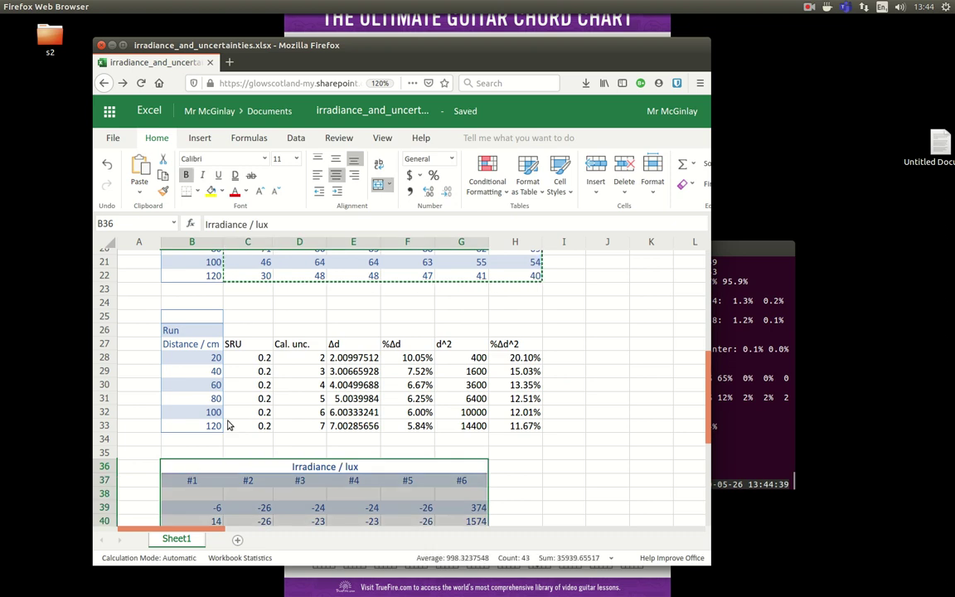
scroll(234, 422, "down", 2)
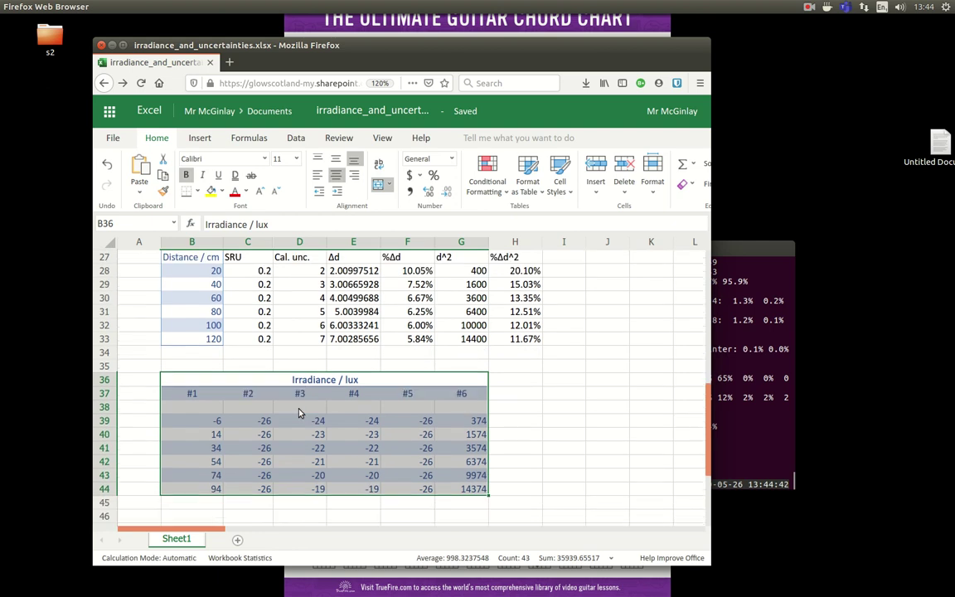
scroll(296, 413, "up", 6)
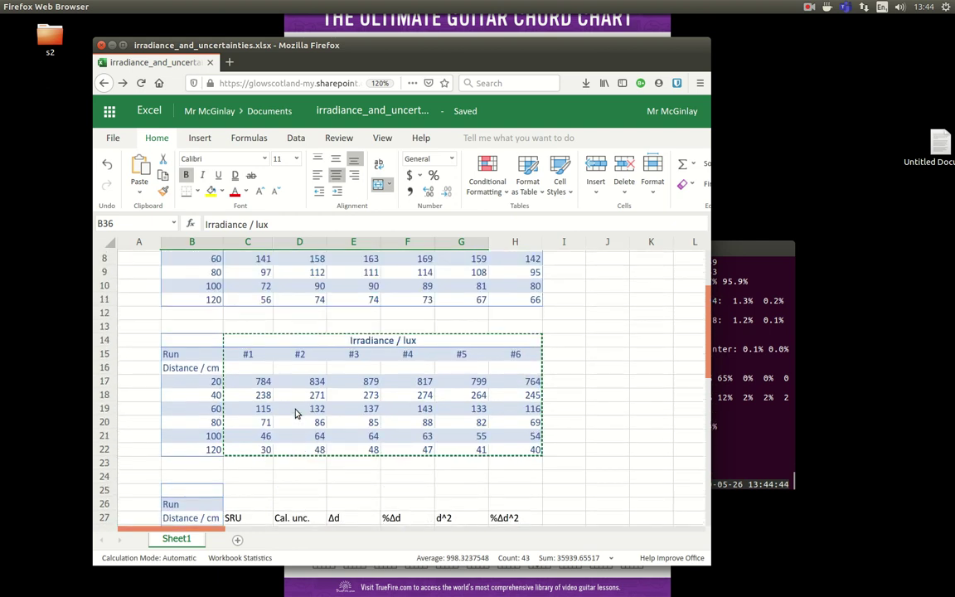
scroll(296, 414, "down", 5)
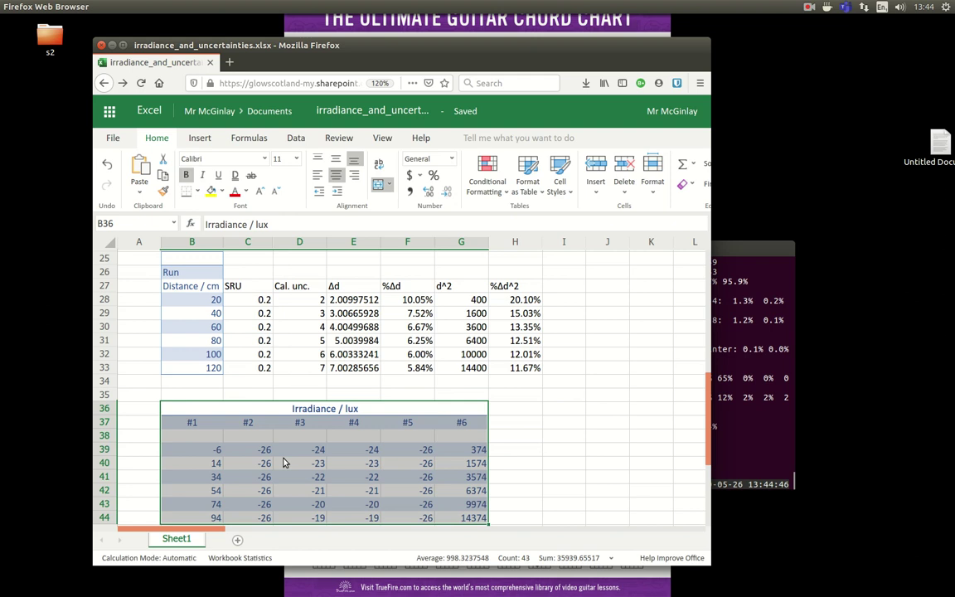
scroll(278, 369, "up", 6)
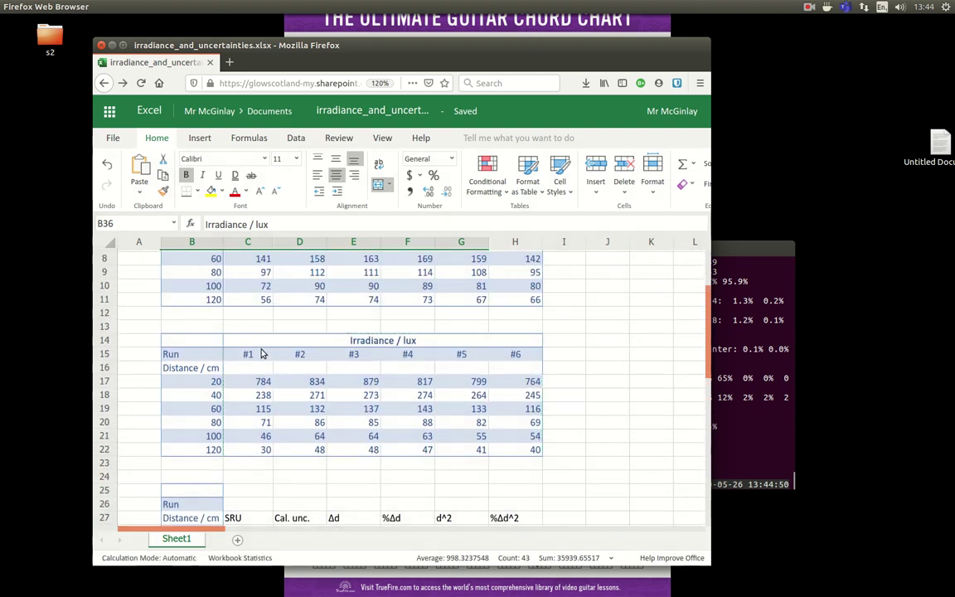
- Recopy the original table and try pasting values over the copy, dismissing the merged-cells error
left_click_drag(246, 341, 511, 447)
key("ctrl+c")
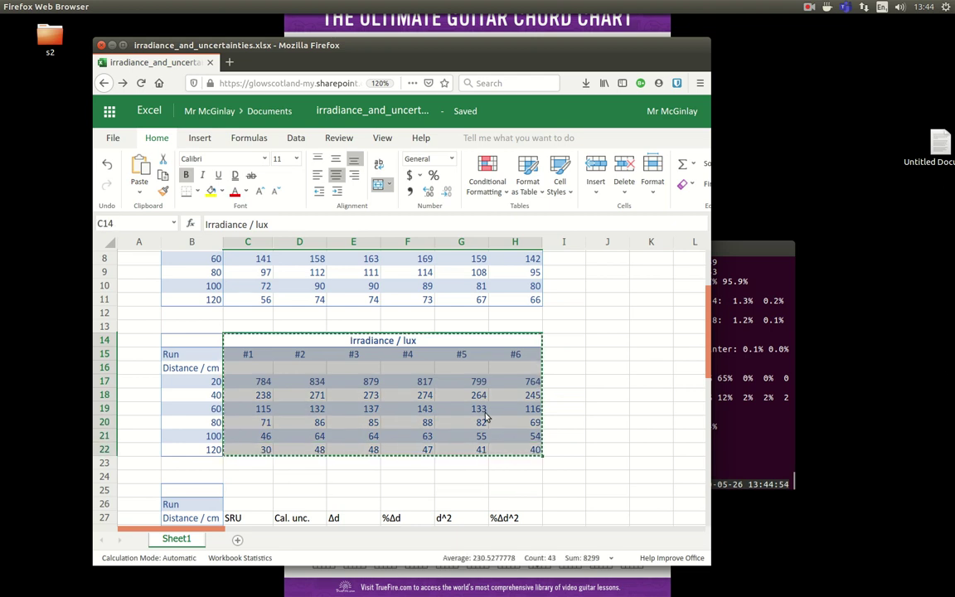
scroll(472, 410, "down", 1)
scroll(472, 411, "down", 6)
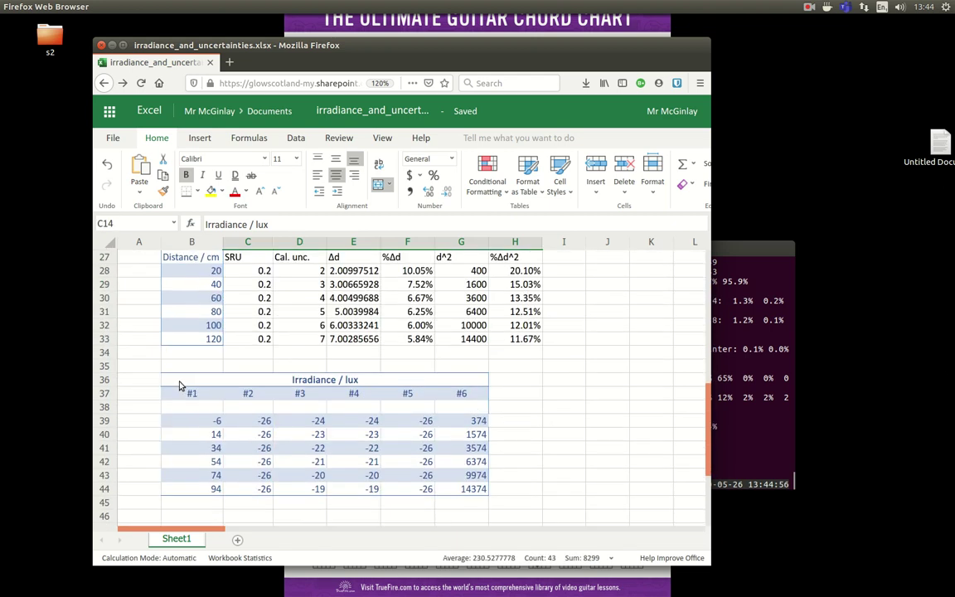
left_click_drag(179, 379, 450, 486)
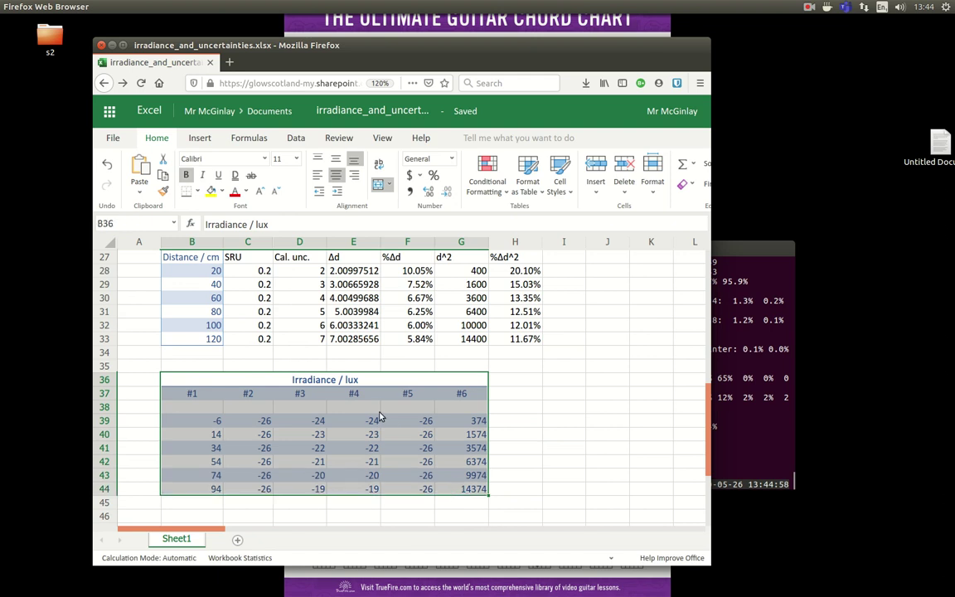
right_click(380, 415)
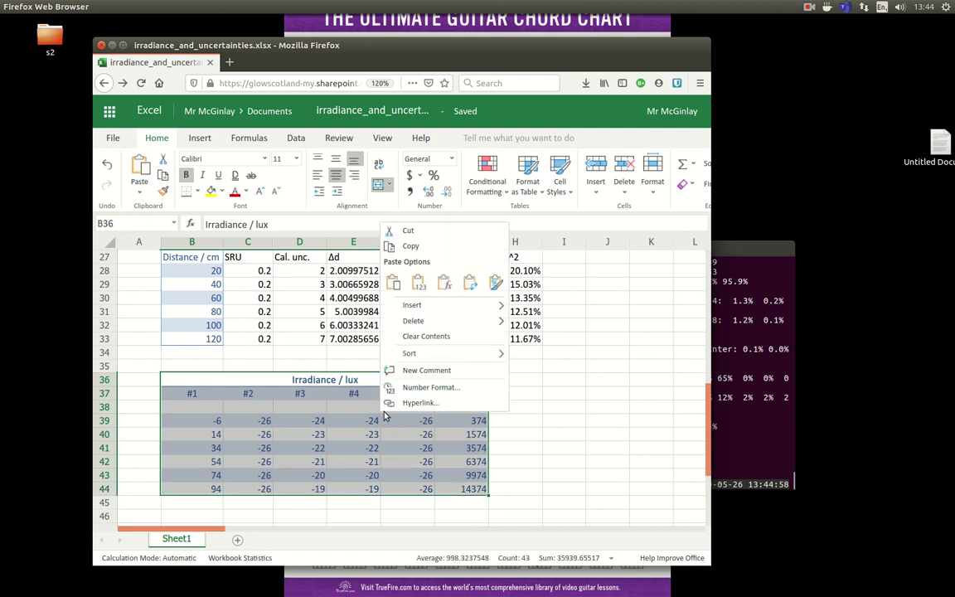
left_click(418, 282)
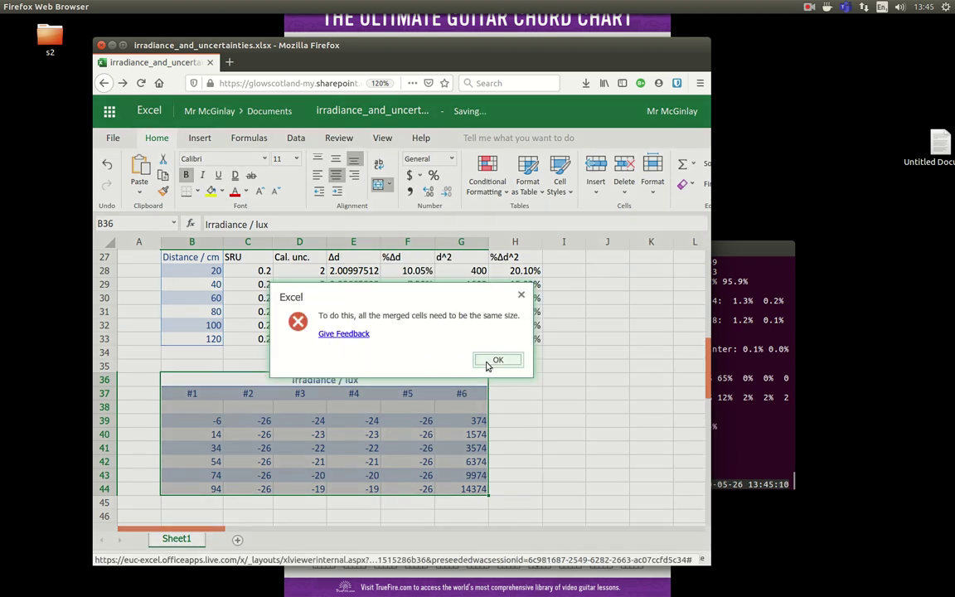
left_click(495, 363)
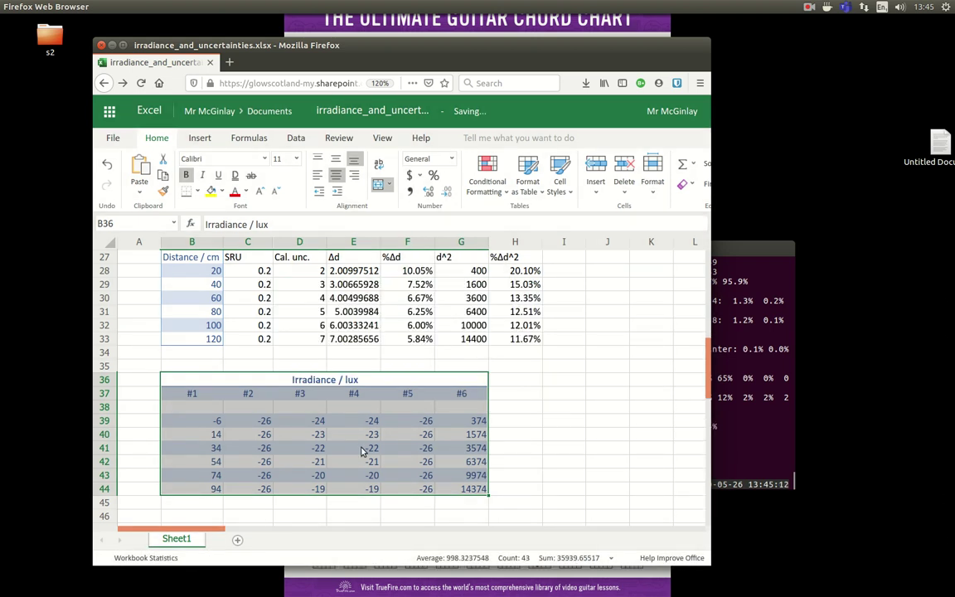
- Clear the wrong values in B39:G44 and select the original readings C17:H22
left_click(214, 425)
left_click_drag(211, 424, 478, 498)
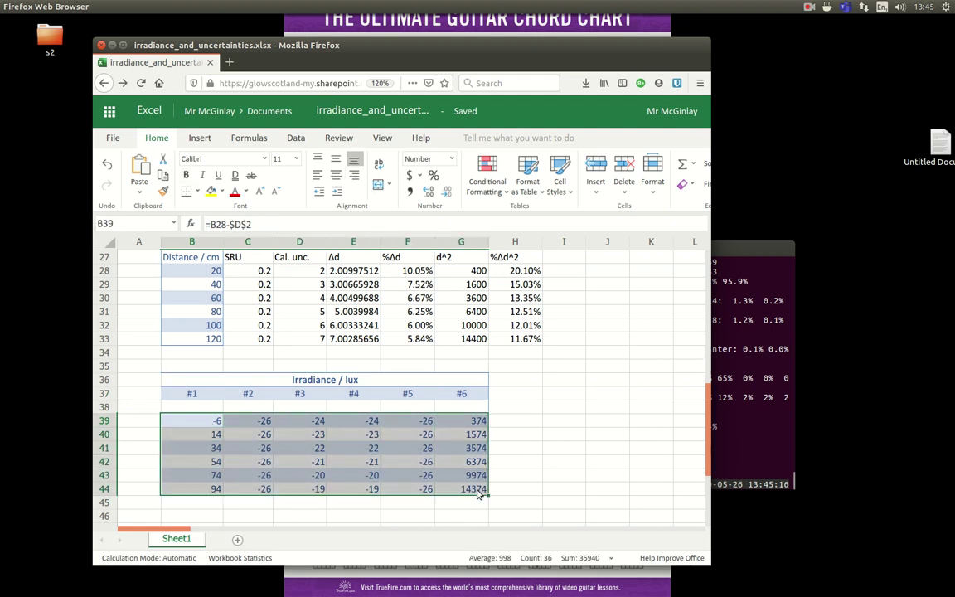
key("Delete")
left_click(420, 342)
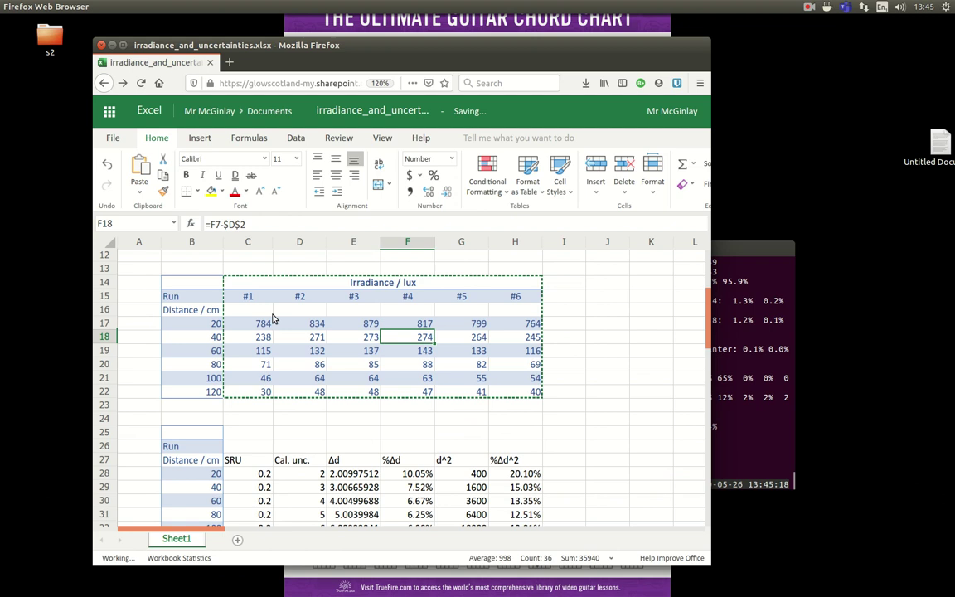
left_click(256, 325)
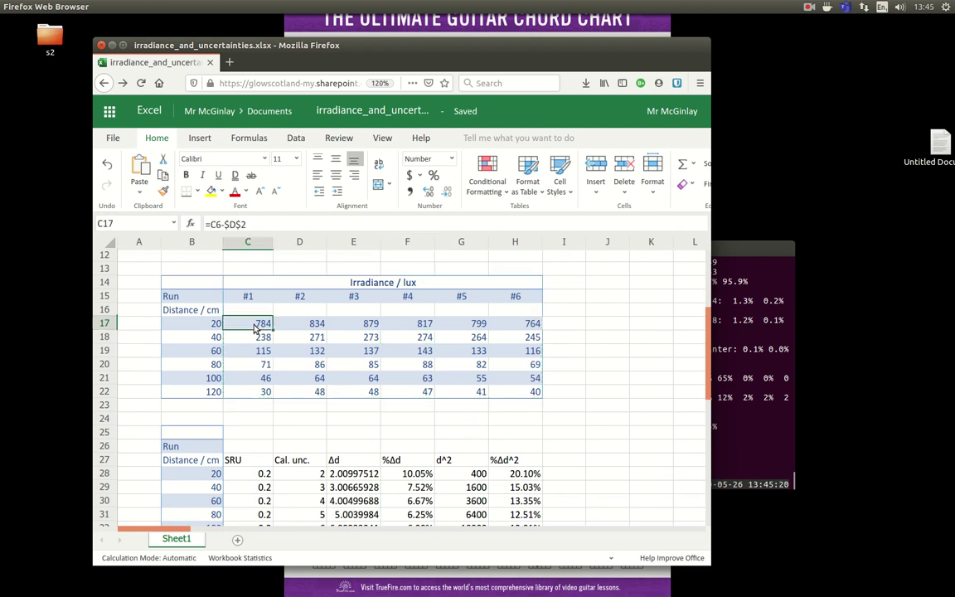
mouse_move(257, 325)
left_mouse_down()
mouse_move(533, 323)
mouse_move(520, 337)
mouse_move(529, 392)
left_mouse_up()
- Paste the readings as values starting at B39, undoing a misplaced paste at B38
scroll(183, 418, "down", 5)
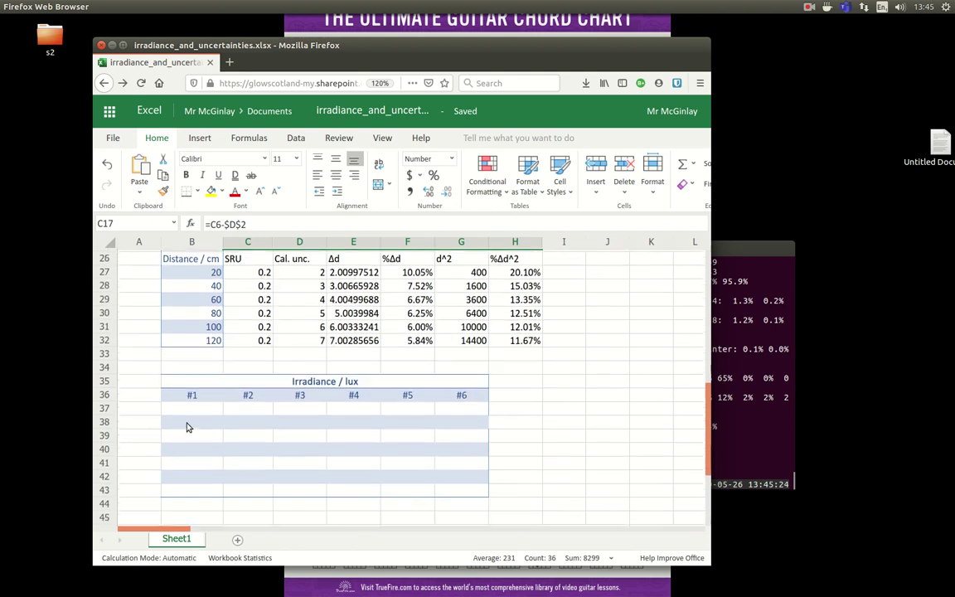
left_click(178, 408)
right_click(178, 412)
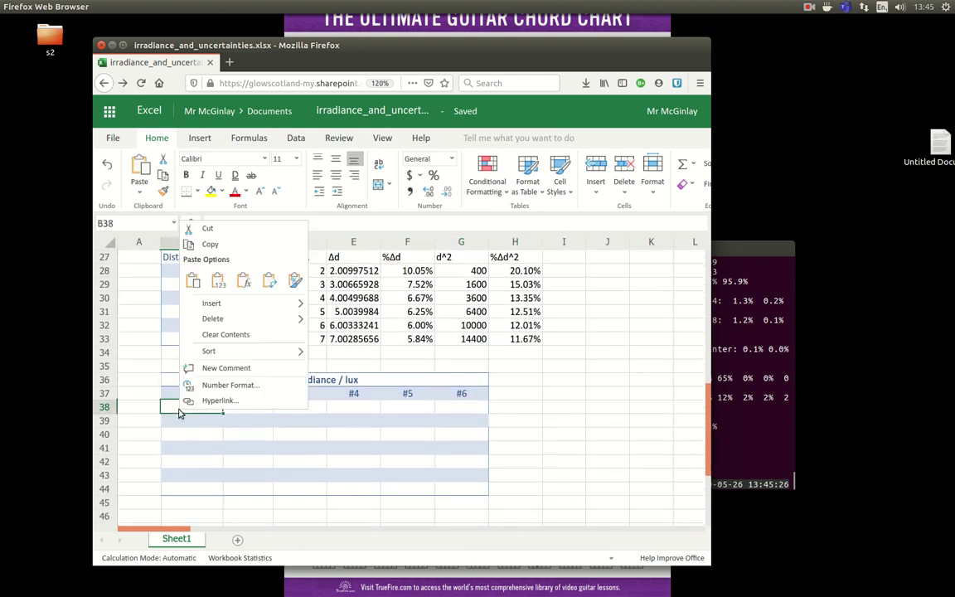
left_click(220, 284)
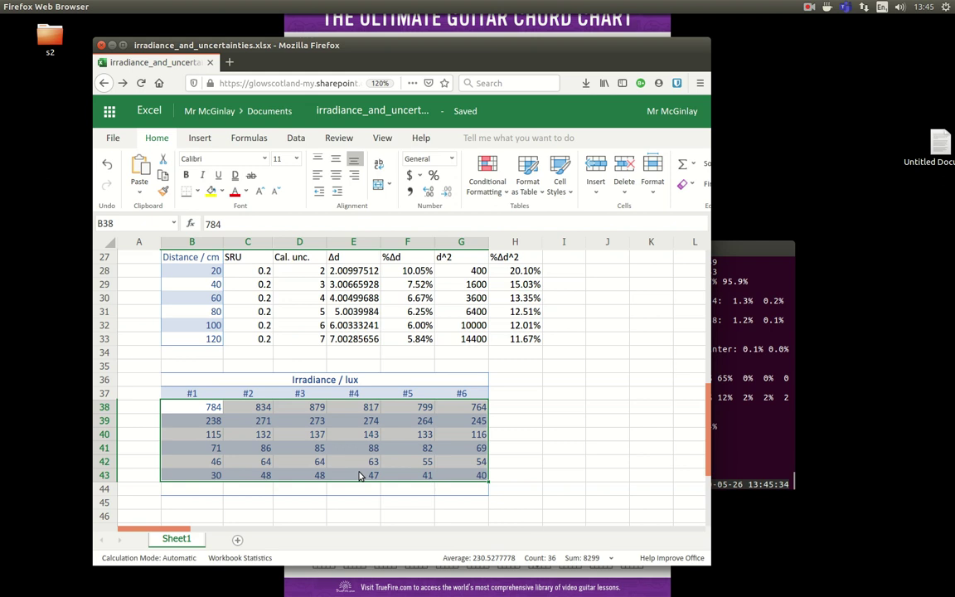
key("ctrl+z")
left_click(187, 426)
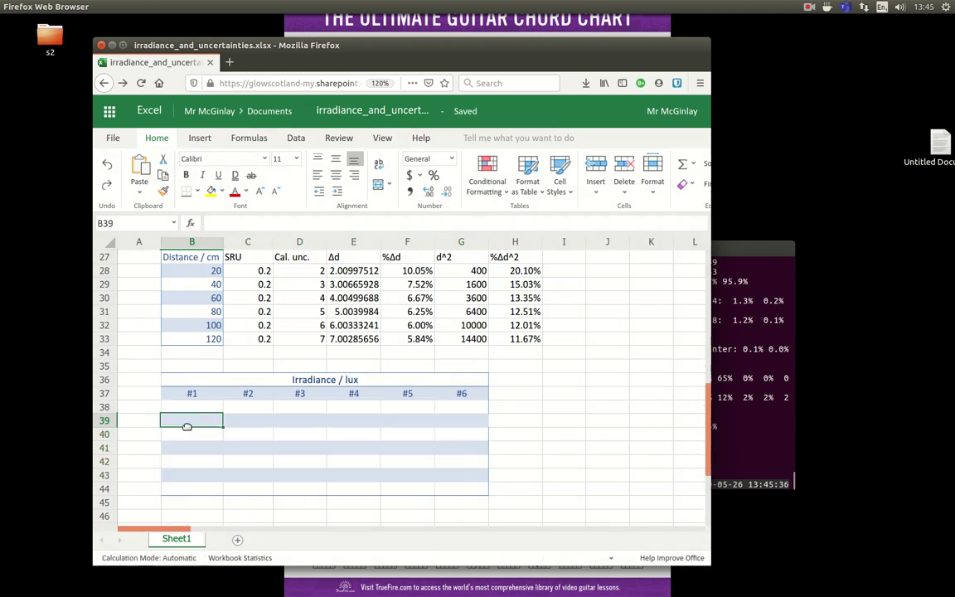
right_click(188, 427)
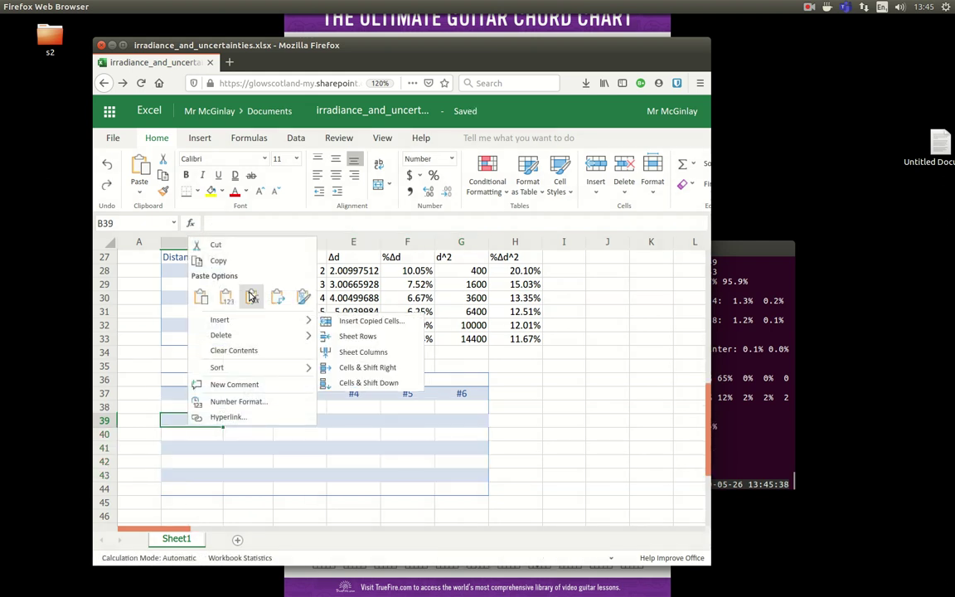
left_click(226, 297)
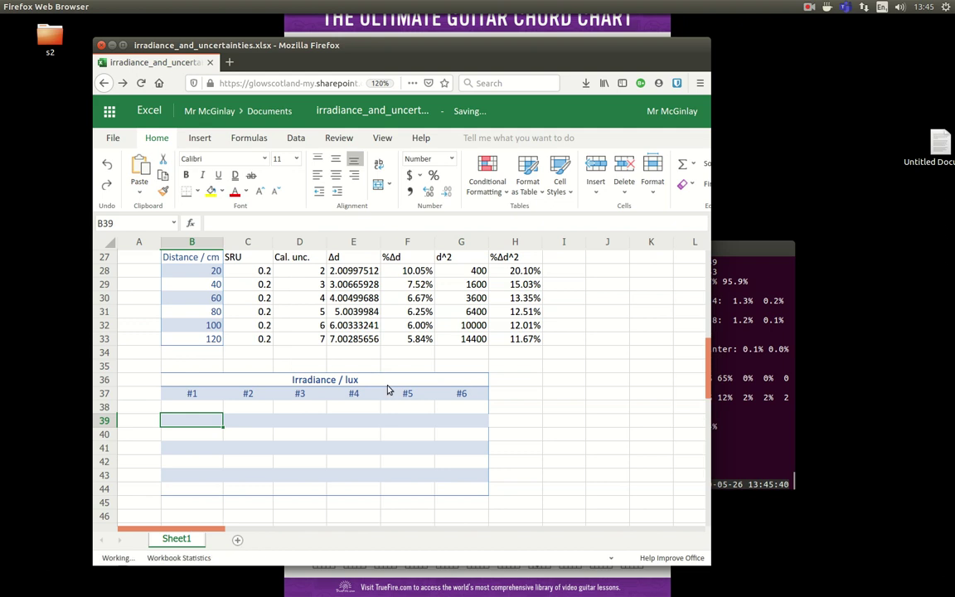
scroll(370, 428, "up", 3)
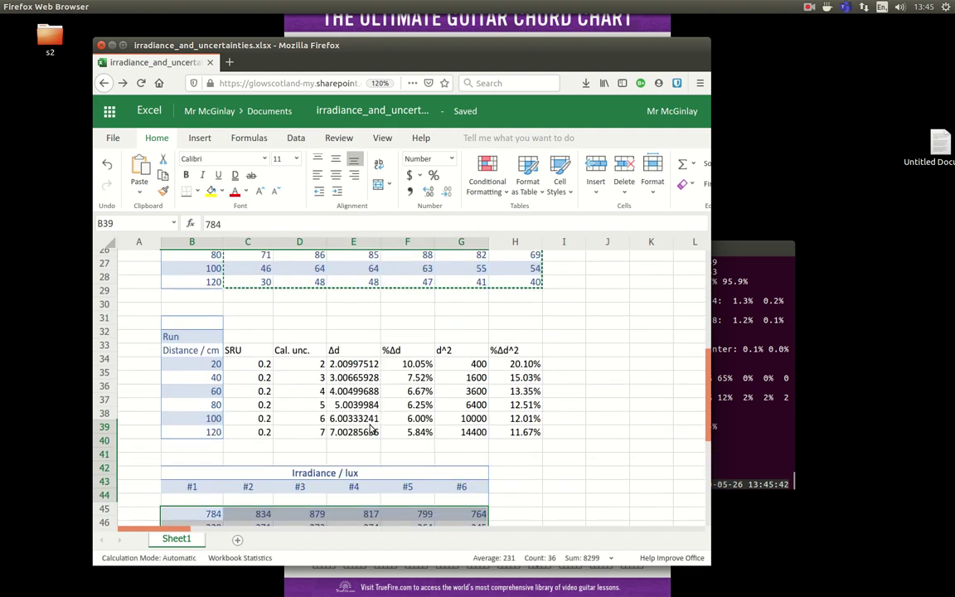
scroll(370, 429, "up", 4)
scroll(366, 424, "down", 6)
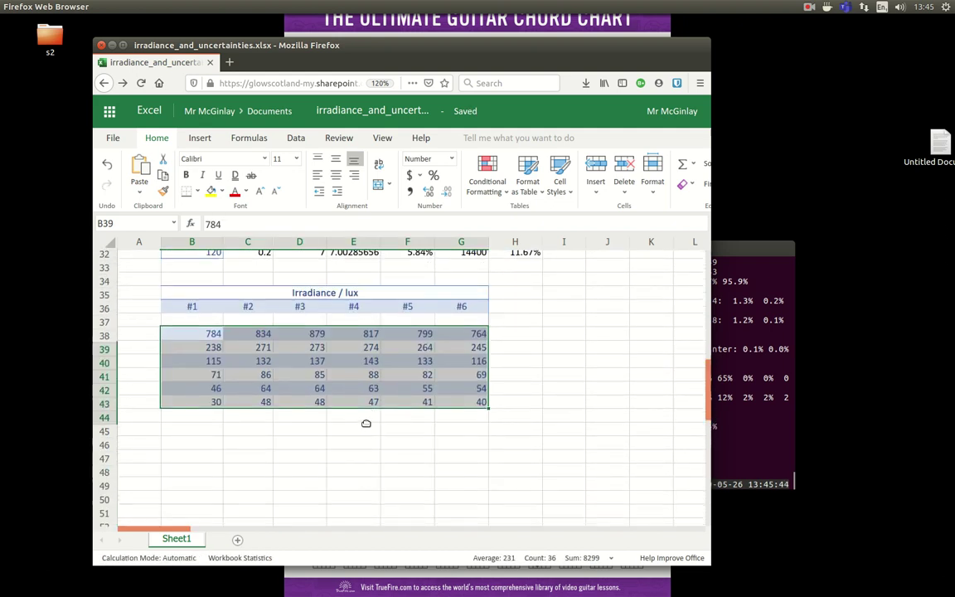
left_click(354, 470)
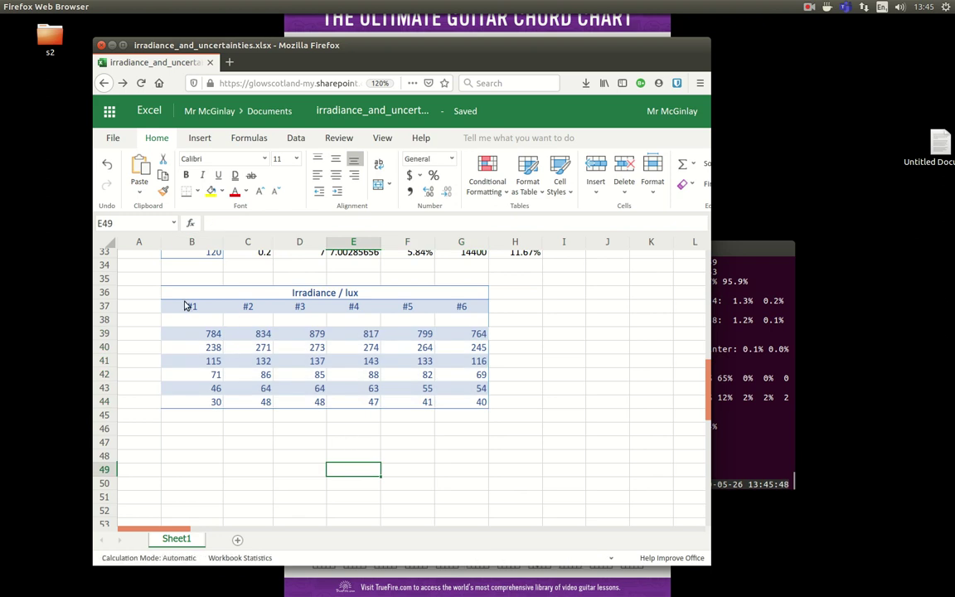
- Enter =AVERAGE(B39:G39) in H39, giving 813 for the first row
left_click(514, 335)
type("=")
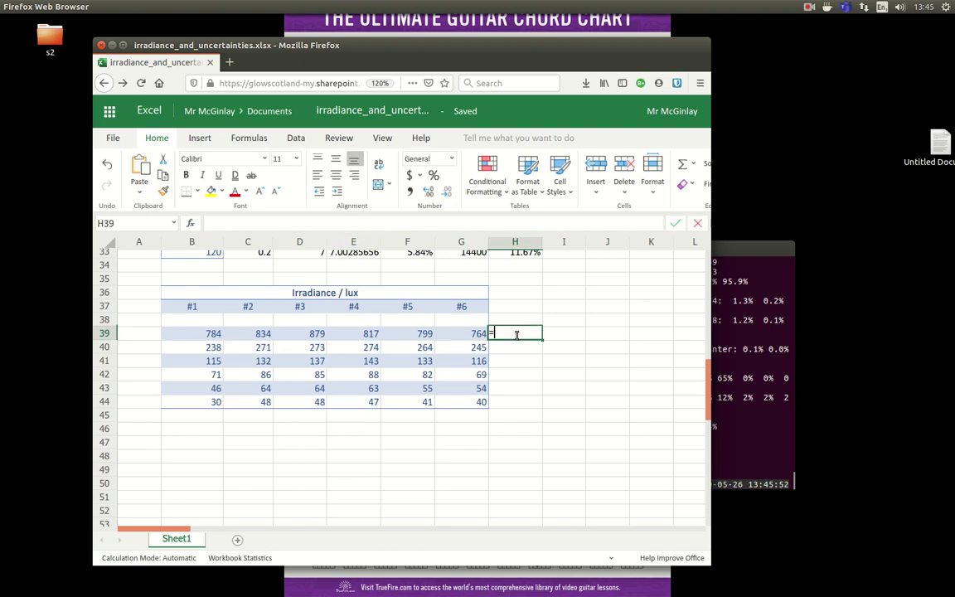
type("average(")
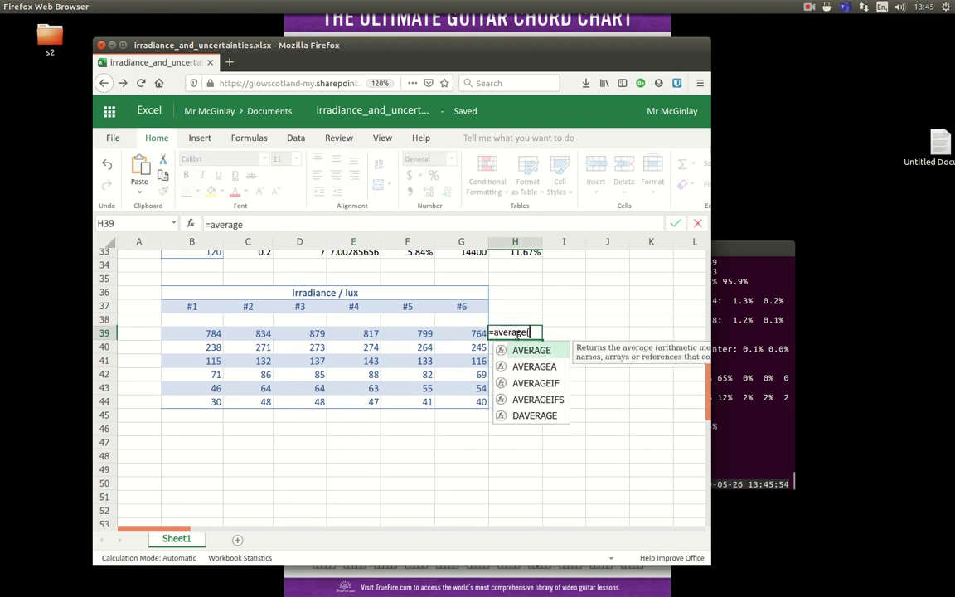
left_click_drag(201, 335, 451, 335)
type(")")
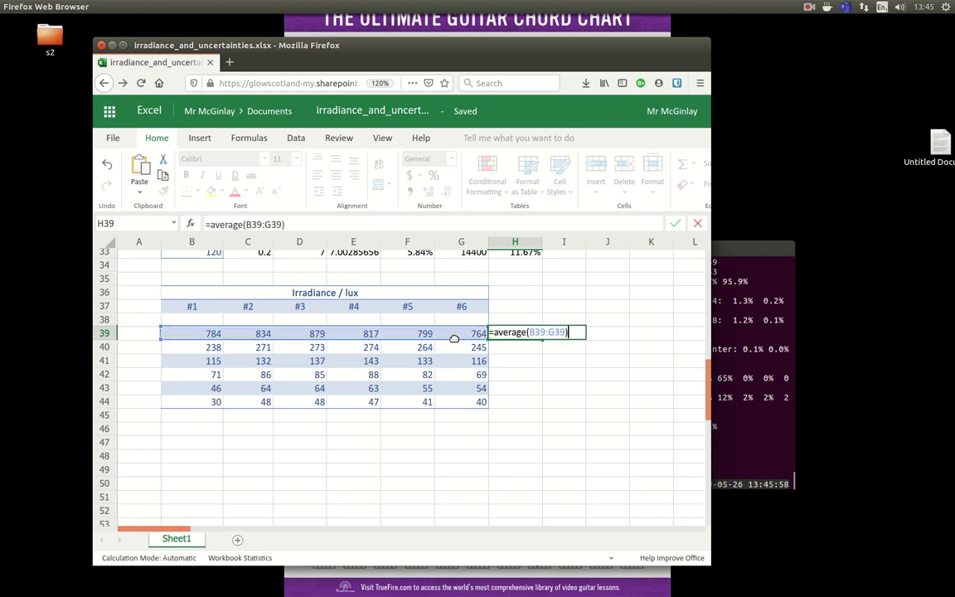
key("Return")
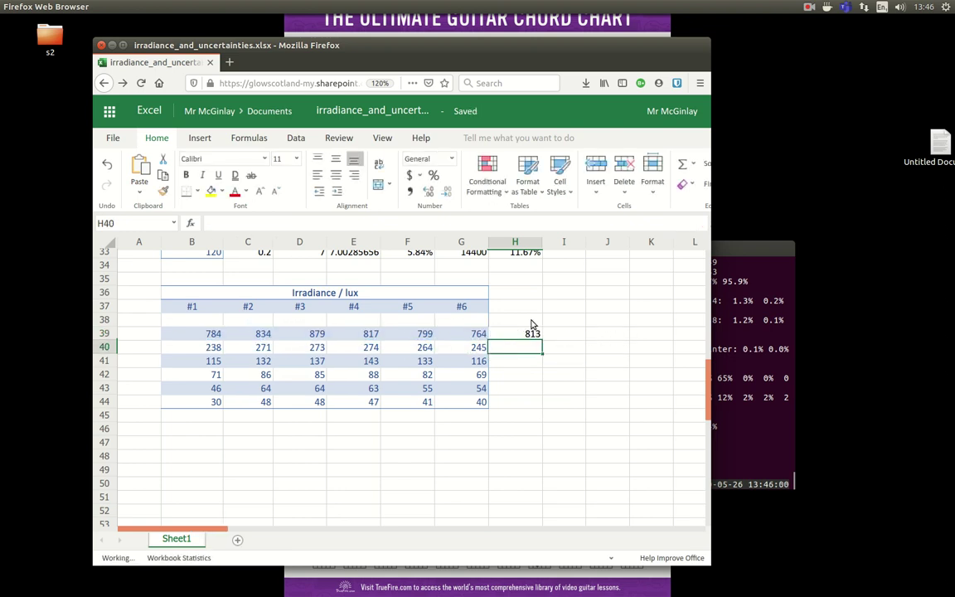
- Type the headings 'average irradiance / lux' in H36 and 'random uncertainty' in I36
left_click(525, 292)
type("a")
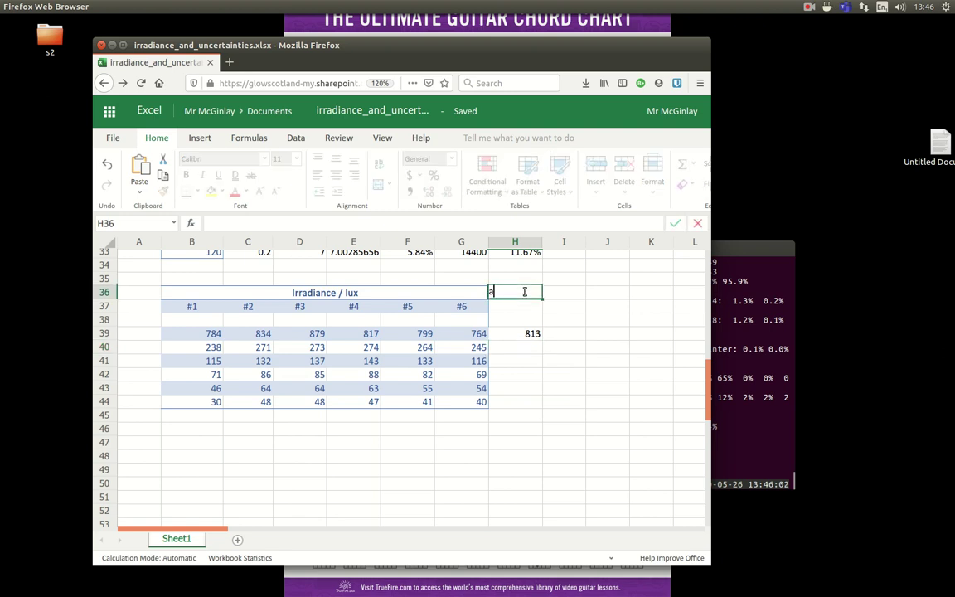
type("verage irrad")
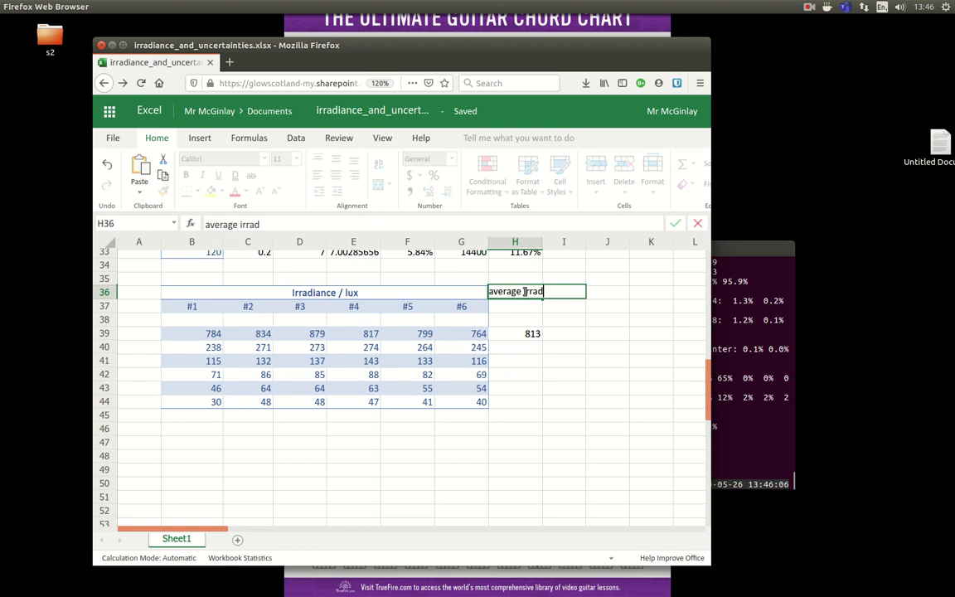
type("iance / lux")
key("Tab")
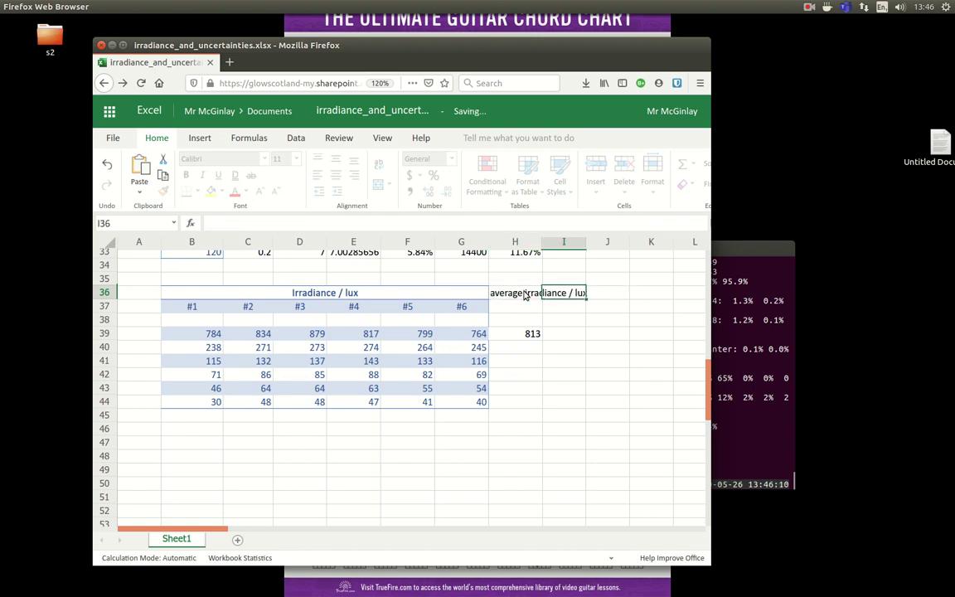
type("range")
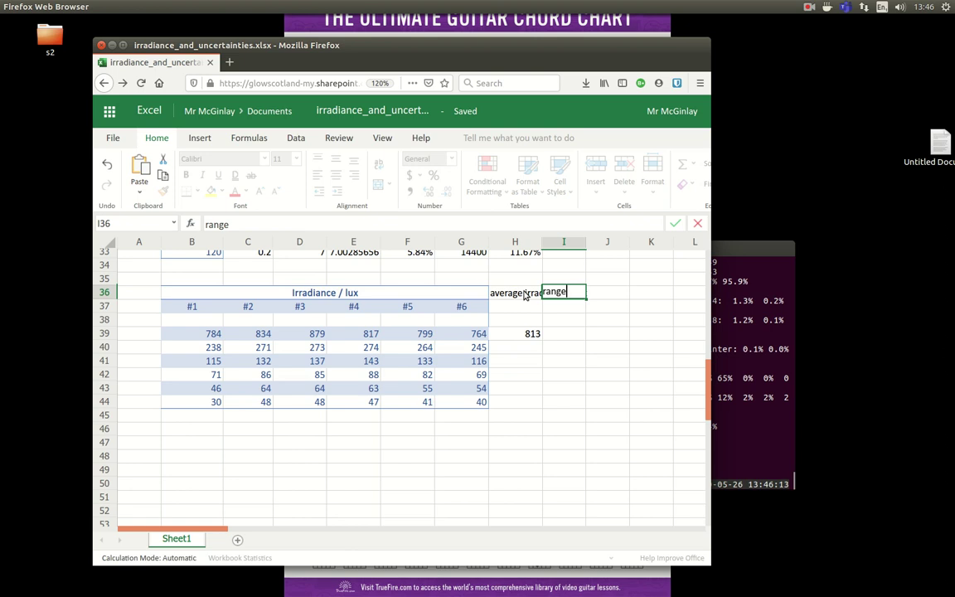
key("BackSpace")
key("BackSpace")
key("BackSpace")
type("ndom uncertainty")
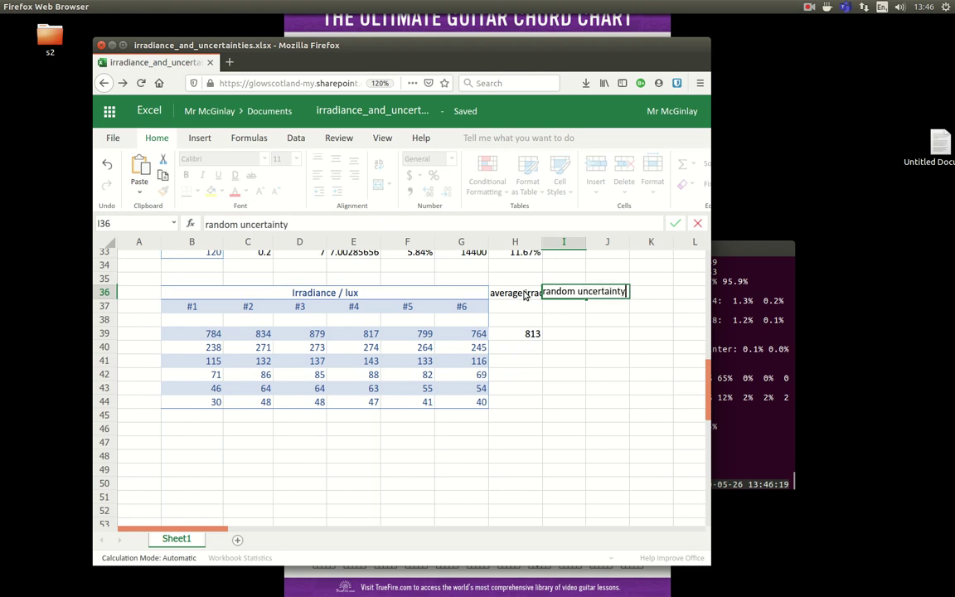
key("Tab")
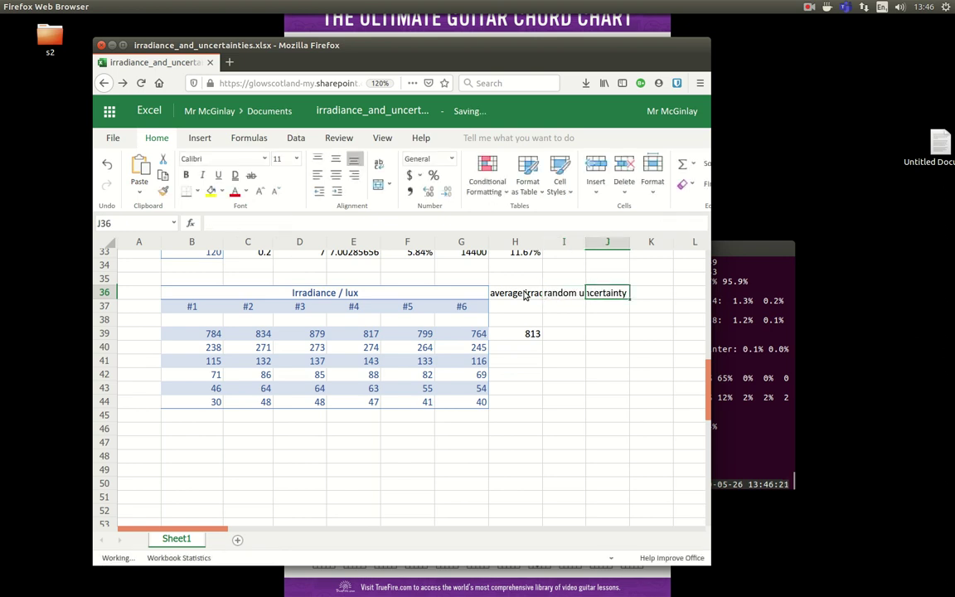
- Add the headings 'SRU' in J36 and 'Cal. Unc.' in K36
type("SRU")
key("Tab")
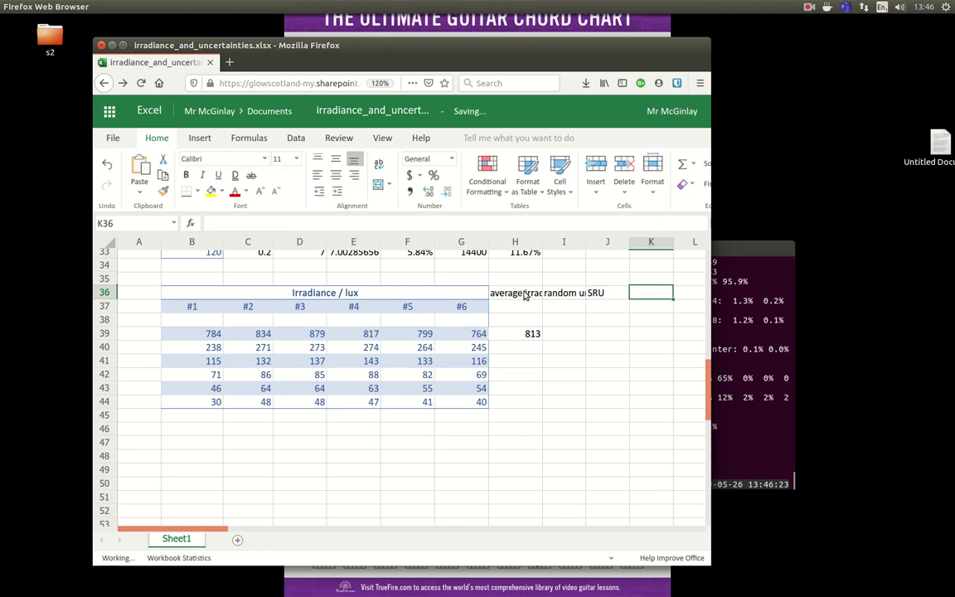
type("Cal. Unc.")
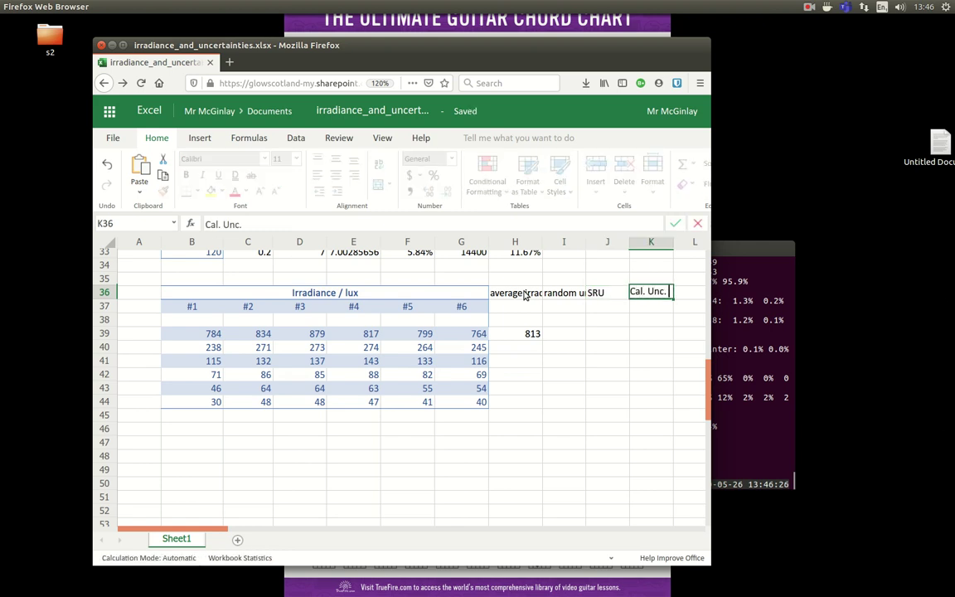
key("Tab")
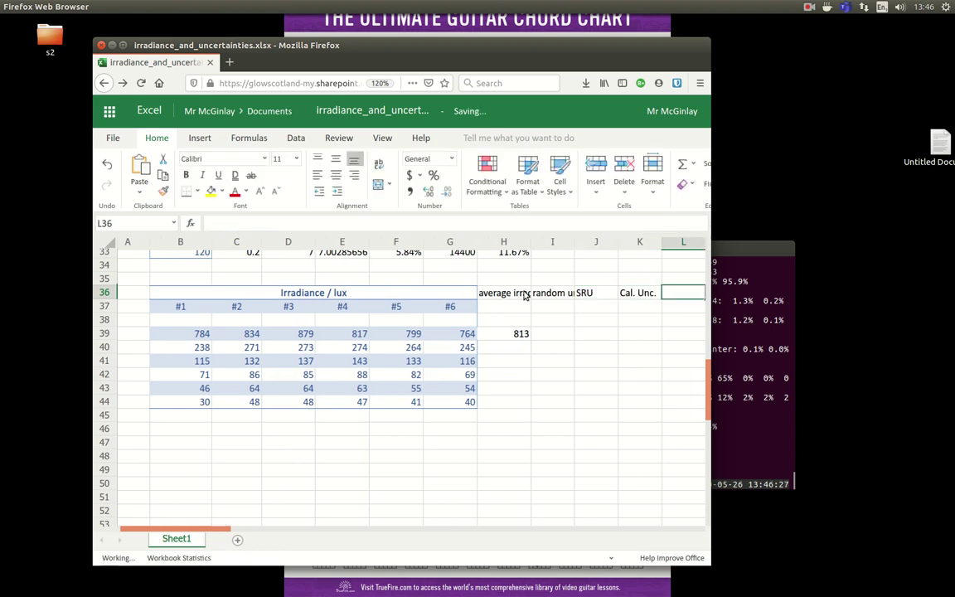
scroll(508, 304, "up", 3)
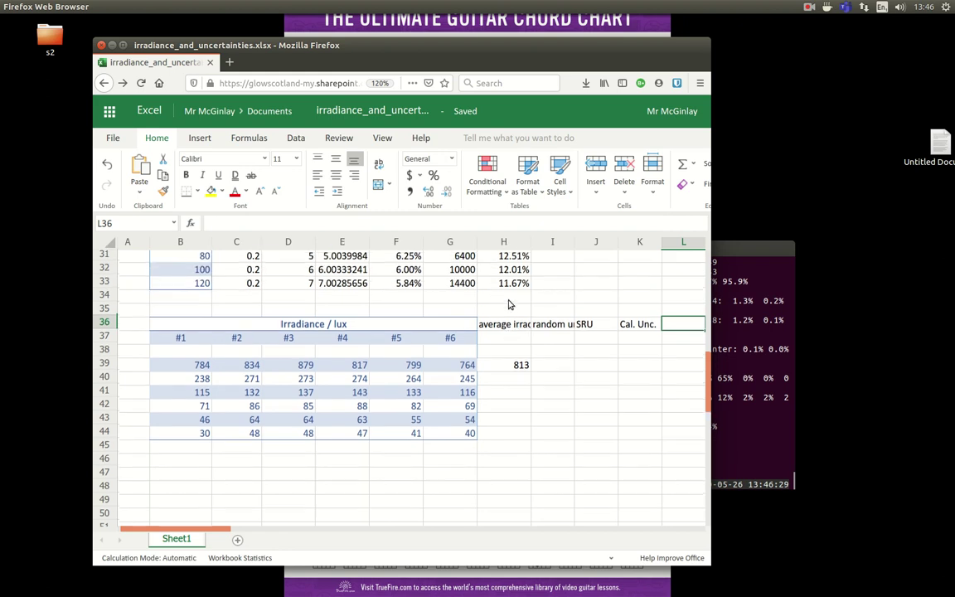
scroll(507, 340, "down", 2)
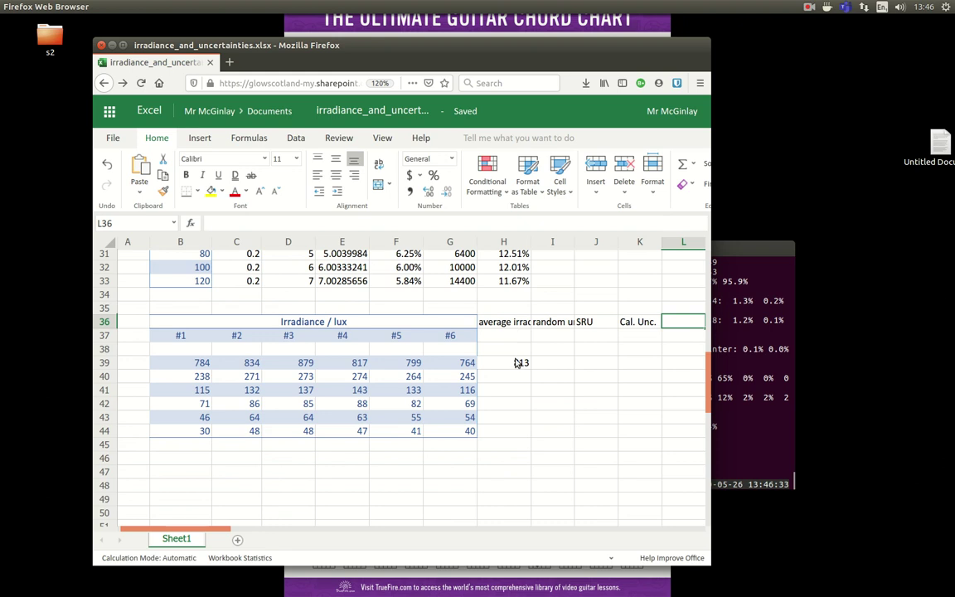
- Enter =(MAX(B39:G39)-MIN(B39:G39))/COUNTA(B39:G39) in I39, giving 19.16667
left_click(552, 365)
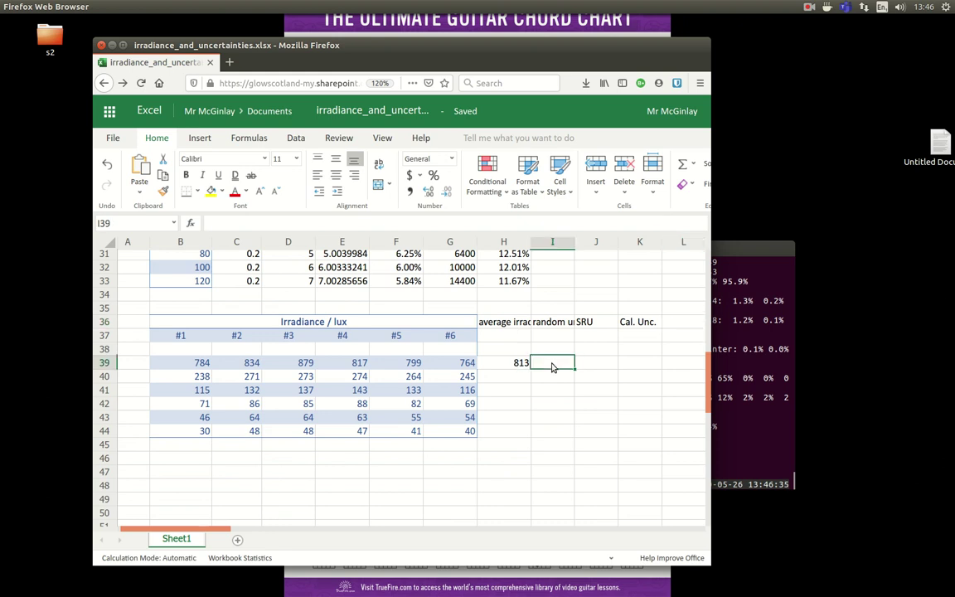
type("=(")
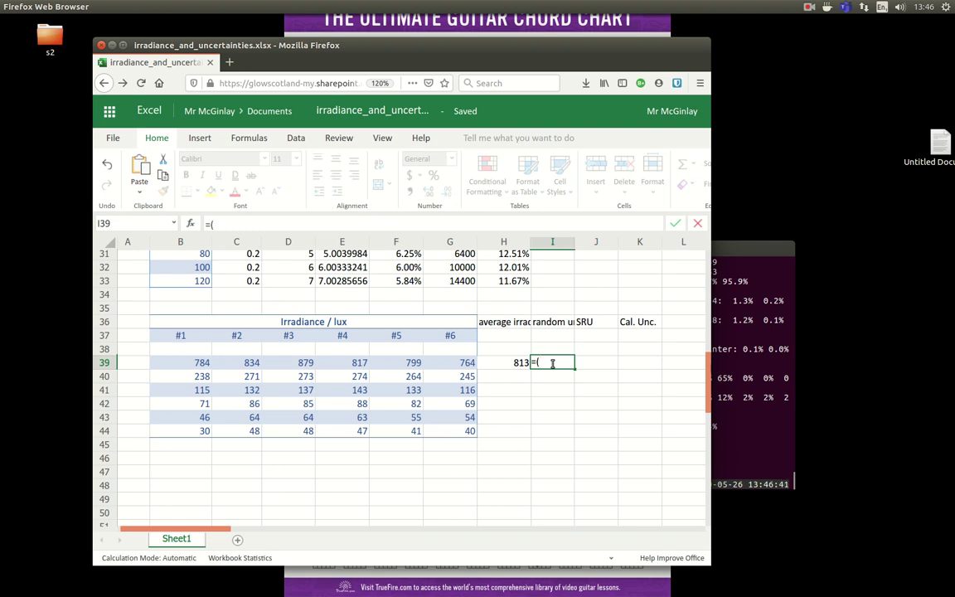
type("max(")
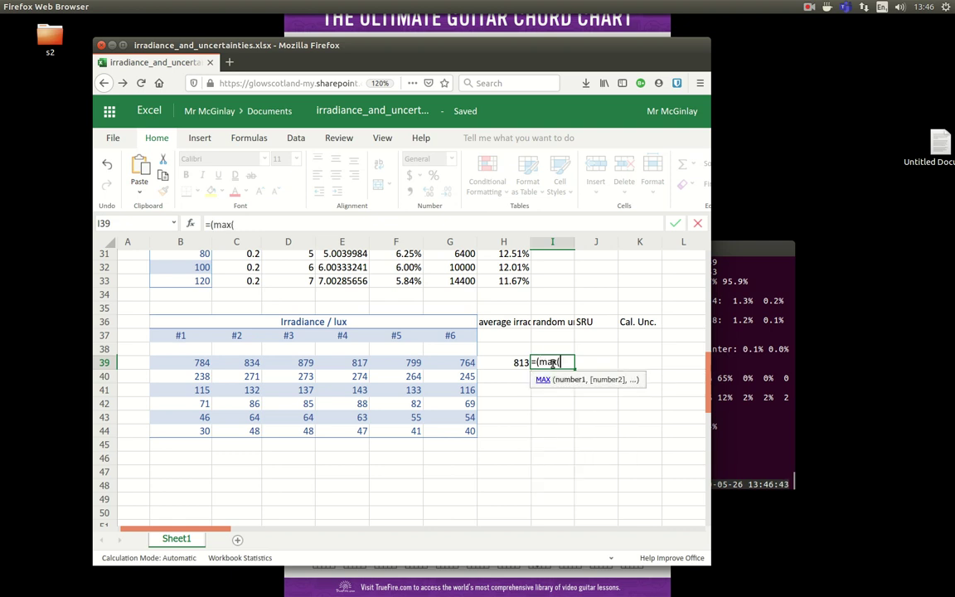
left_click_drag(181, 365, 454, 369)
type(")-")
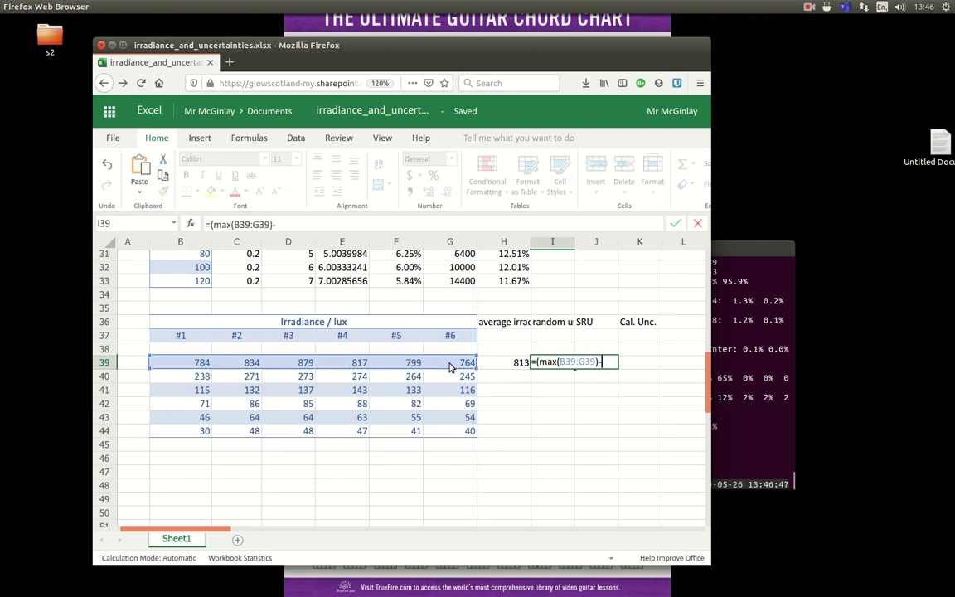
type("min(")
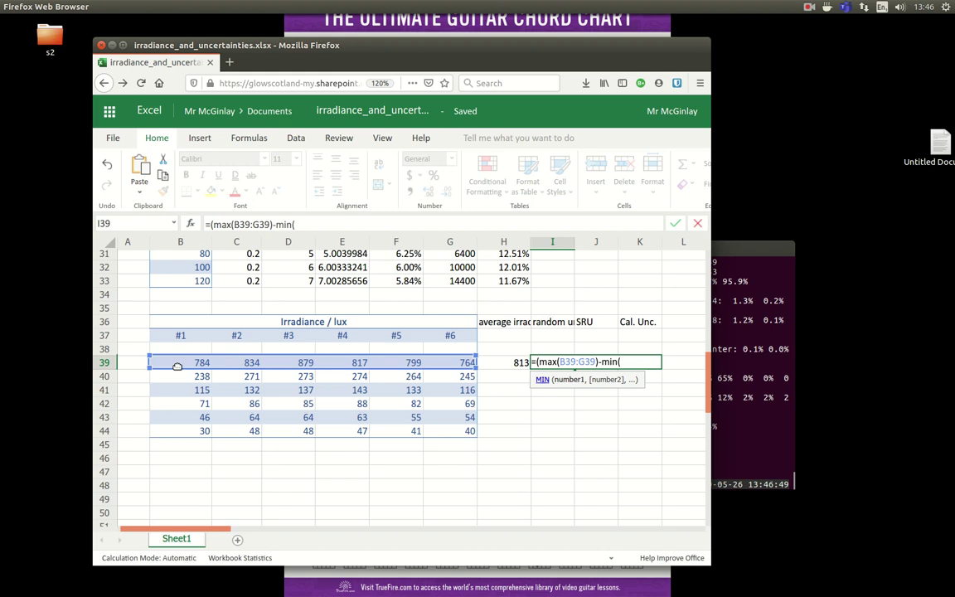
left_click_drag(177, 365, 441, 362)
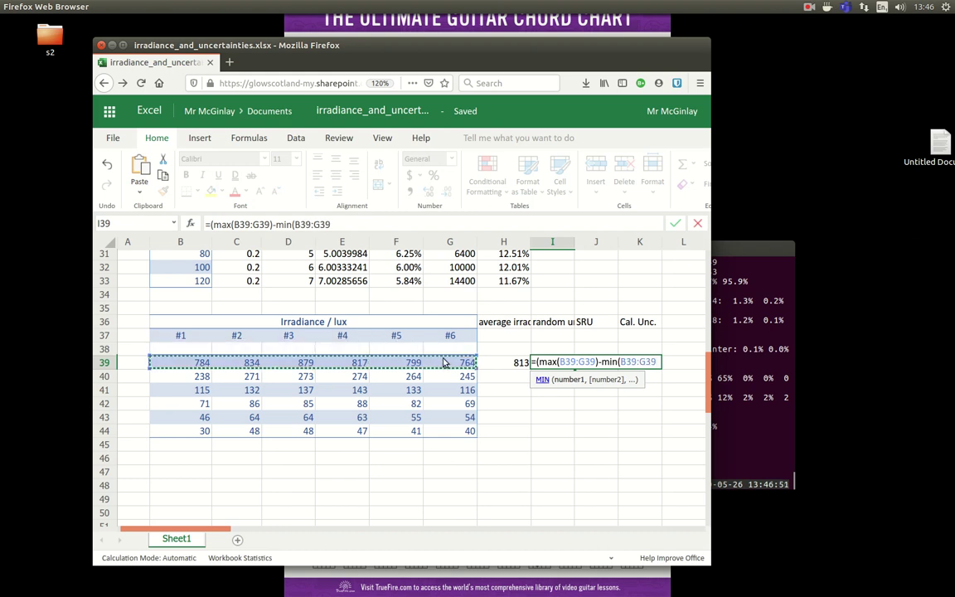
type(")/count")
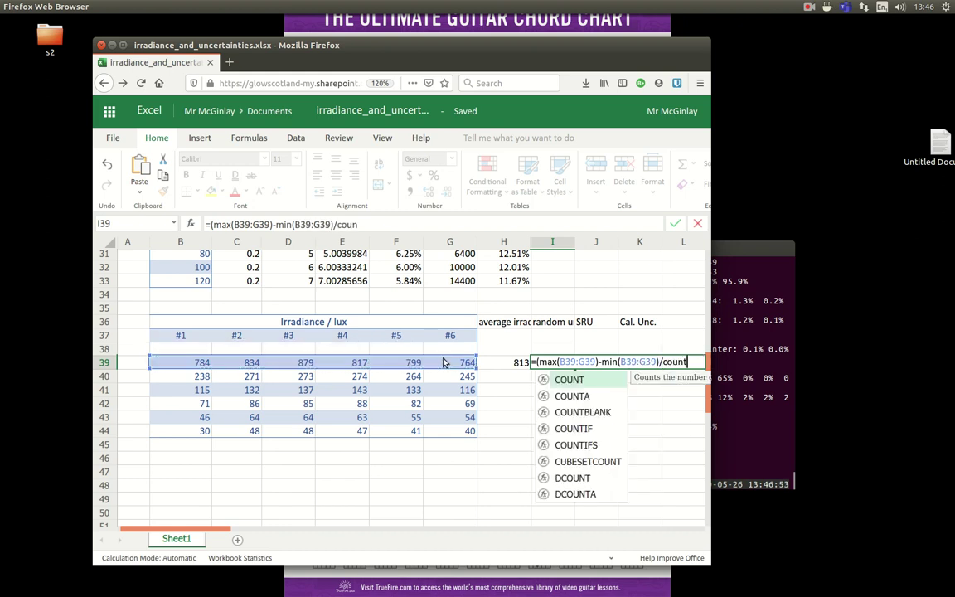
type("a(")
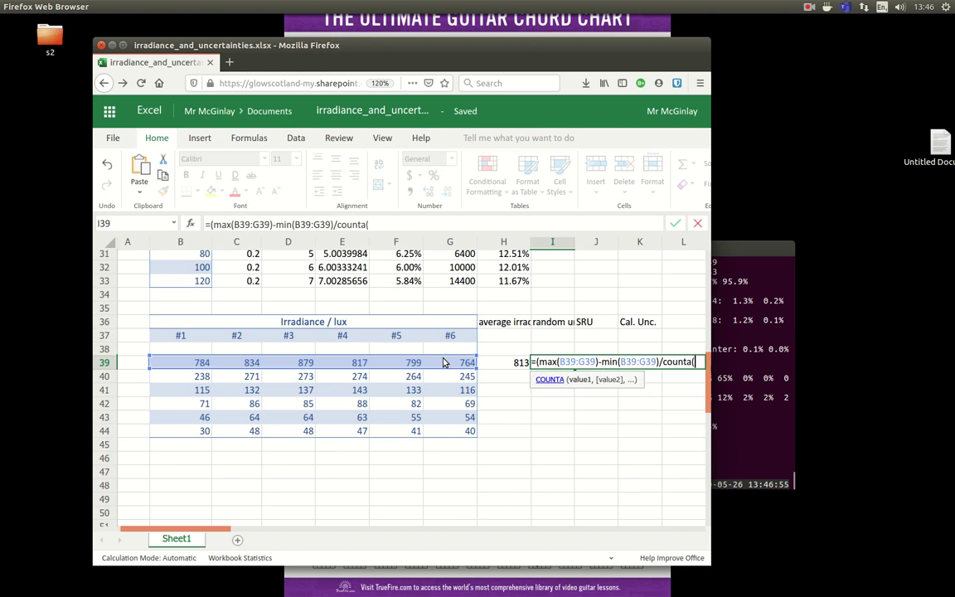
left_click_drag(175, 367, 437, 369)
type(")")
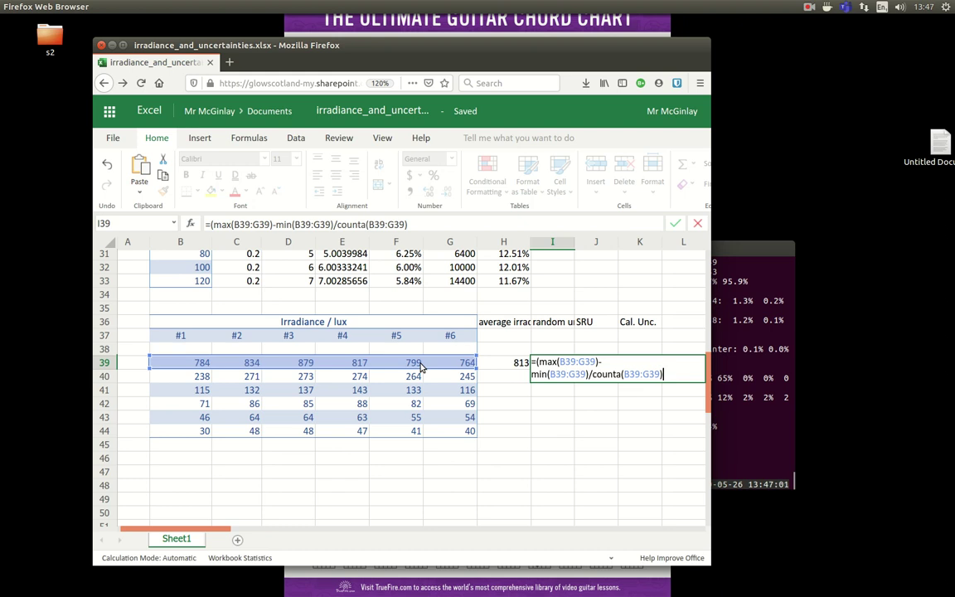
left_click(589, 373)
type(")")
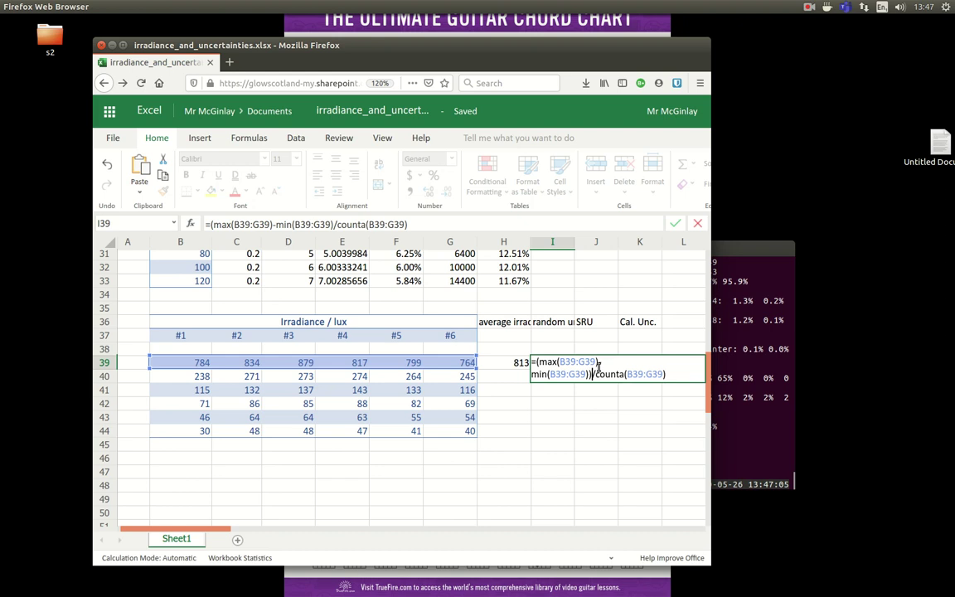
key("Return")
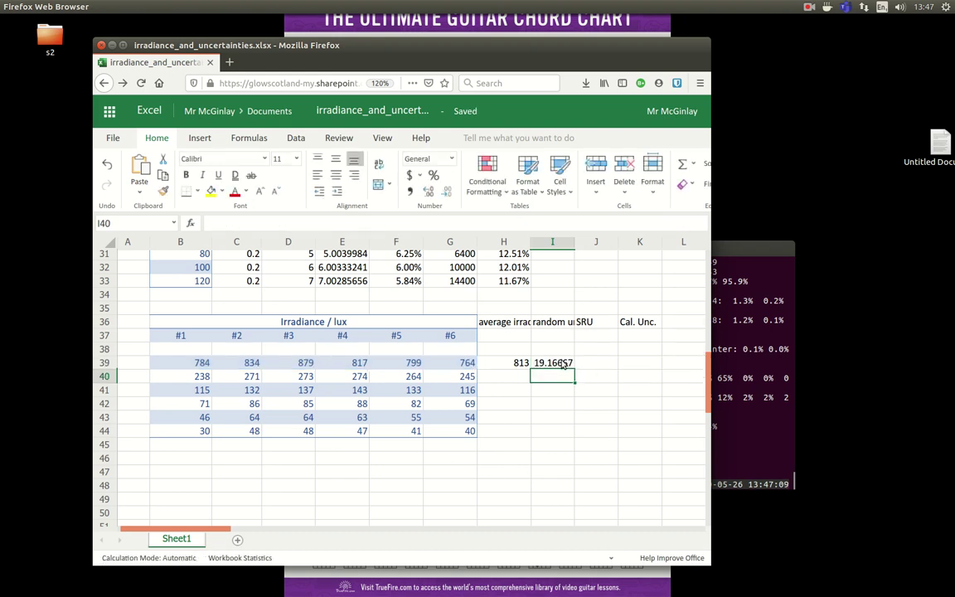
left_click(592, 363)
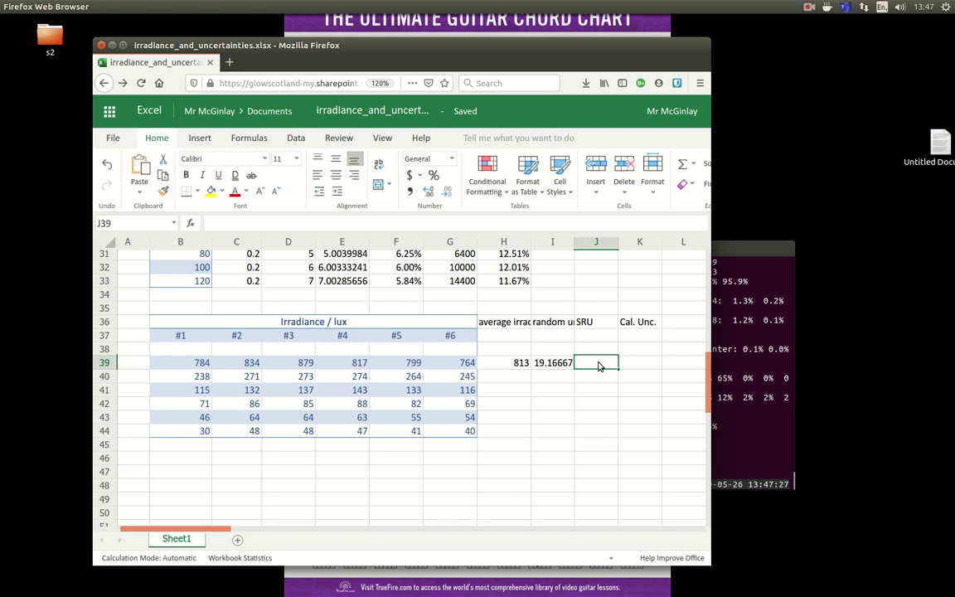
- Fill the SRU column with 5 in J39 and 1 in J40 through J44
type("5")
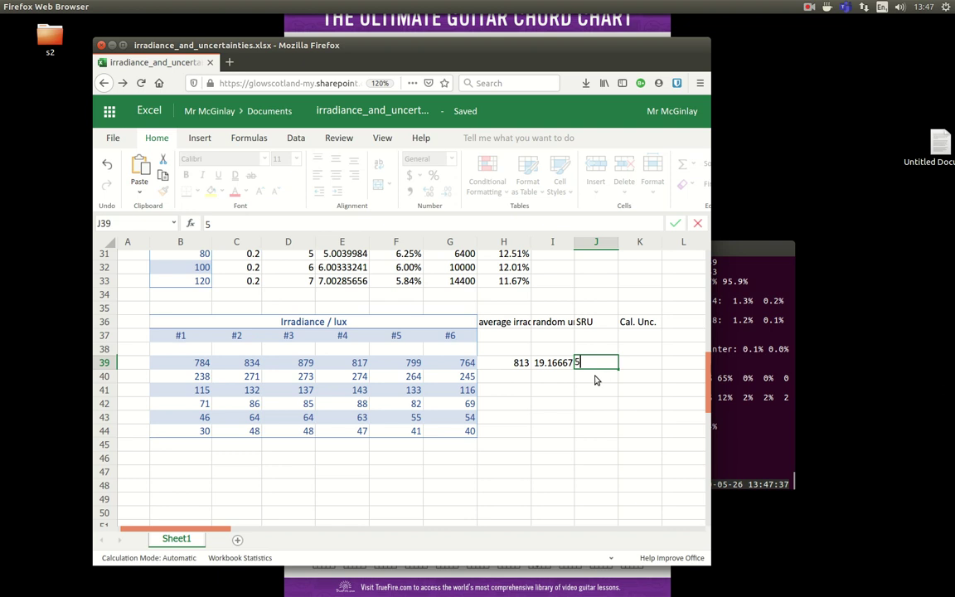
key("Return")
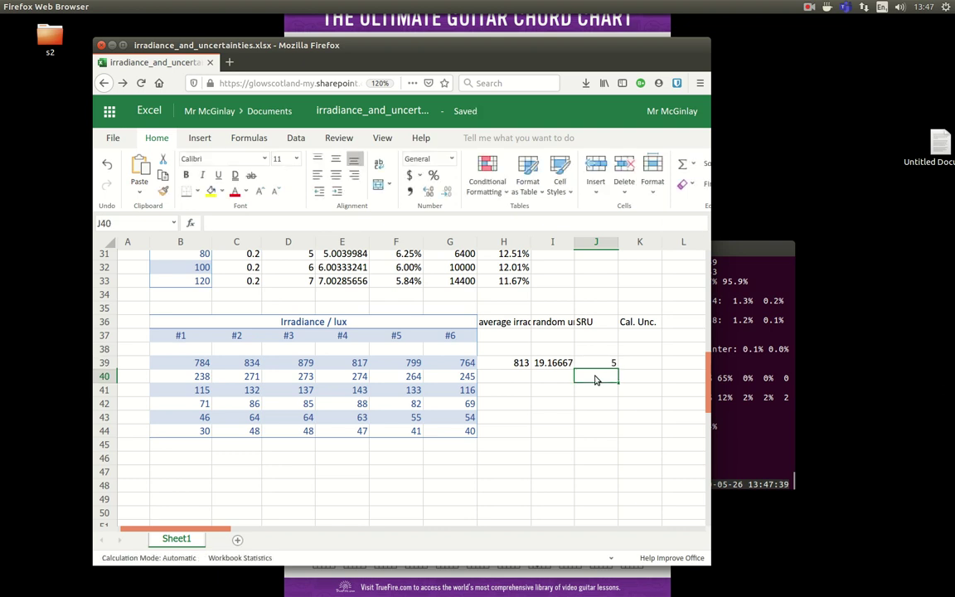
type("1")
key("Return")
type("1")
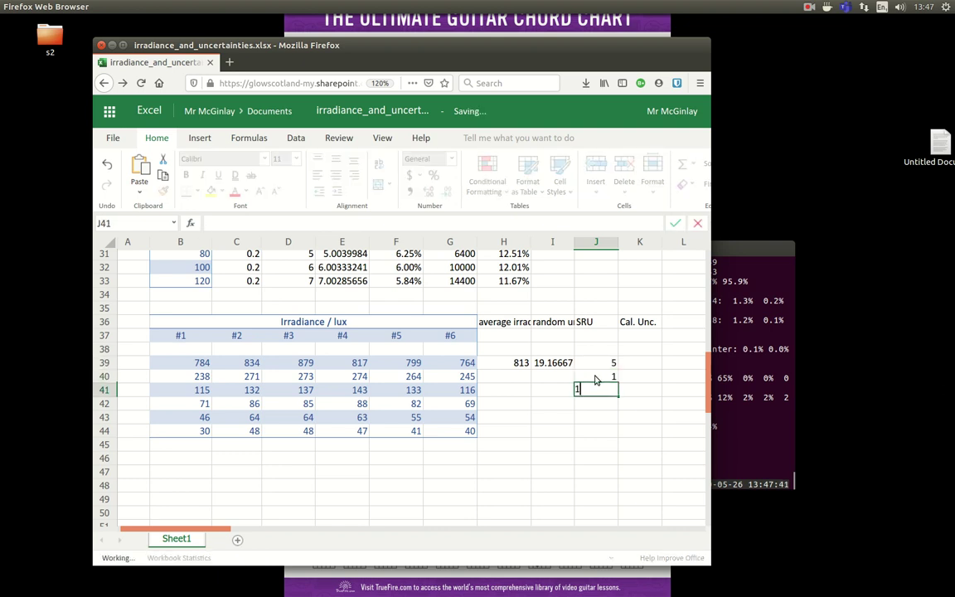
key("Return")
type("1")
key("Return")
type("1")
key("Return")
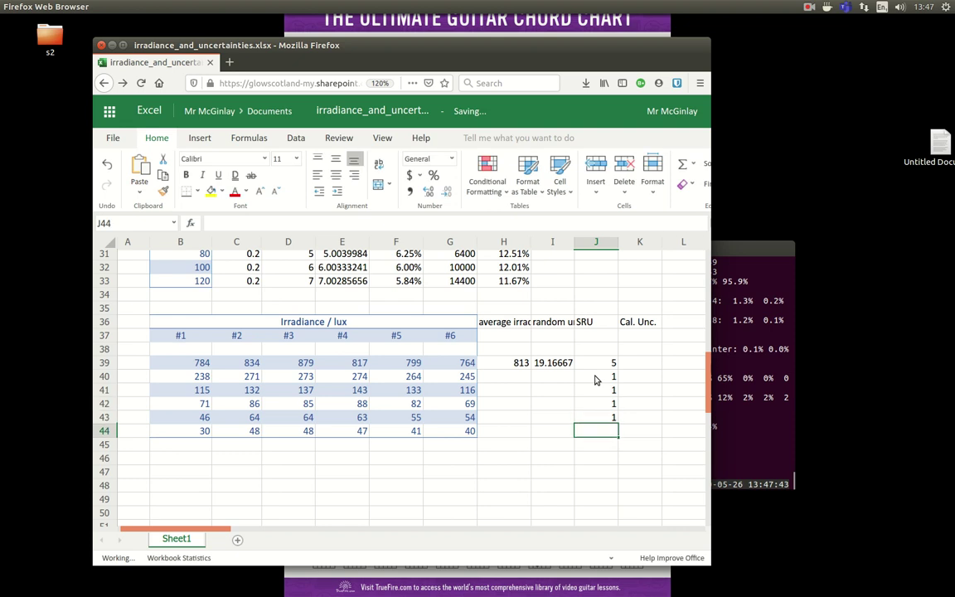
type("1")
key("Return")
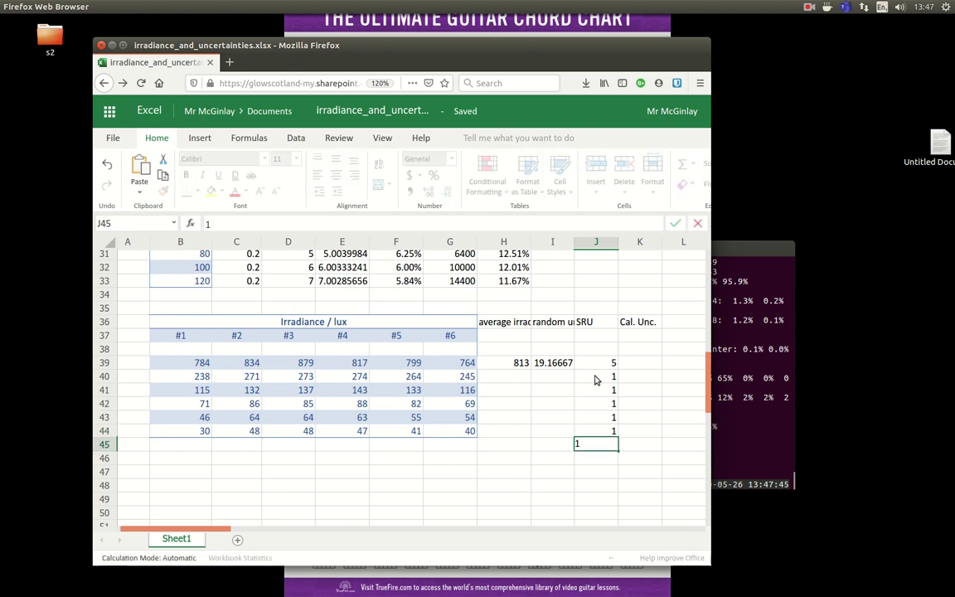
key("Up")
key("Up")
key("Up")
key("Up")
key("Up")
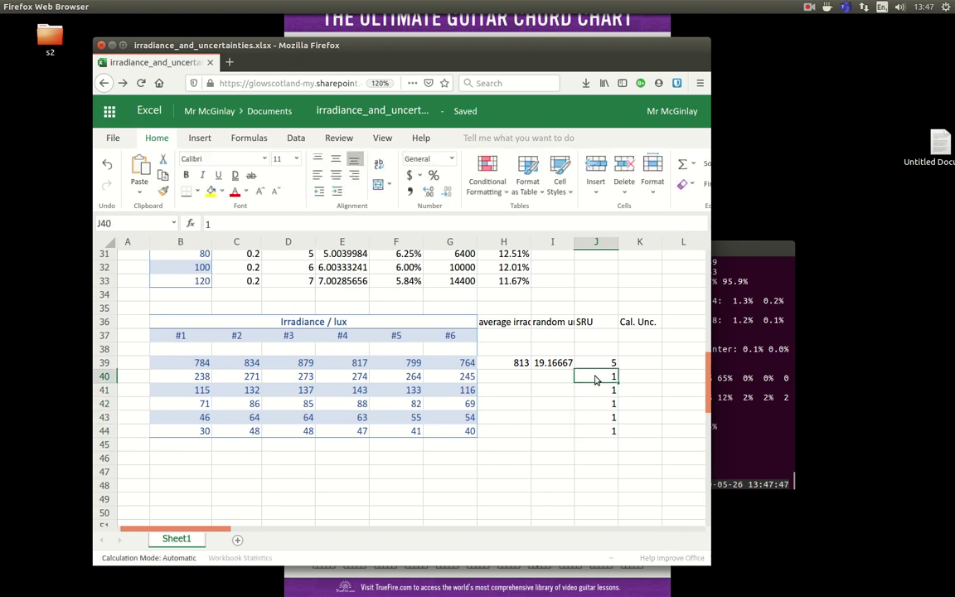
key("Up")
key("Right")
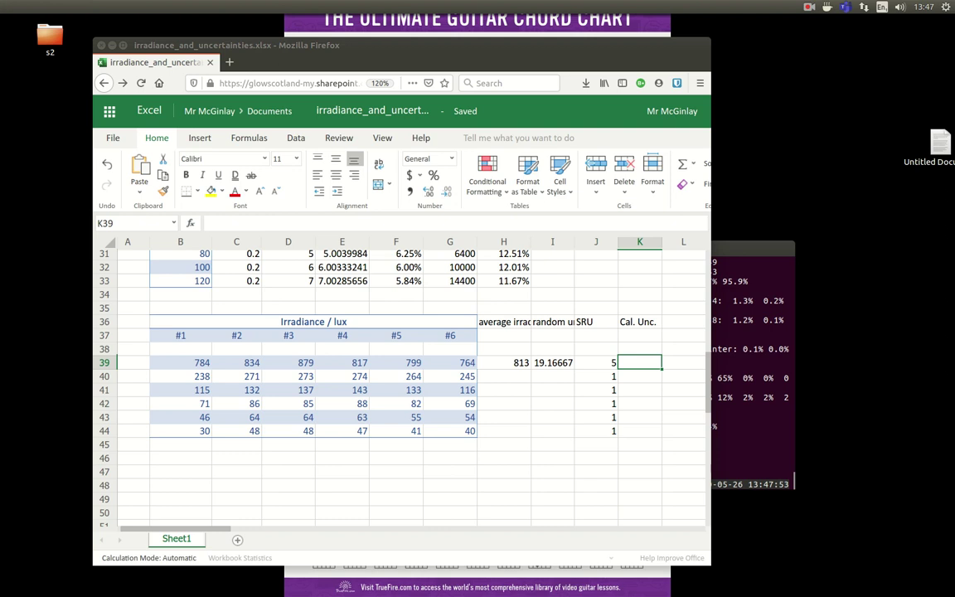
- Enter =0.5%*H39 in K39 for a calibration uncertainty of 4.064167
left_click(642, 364)
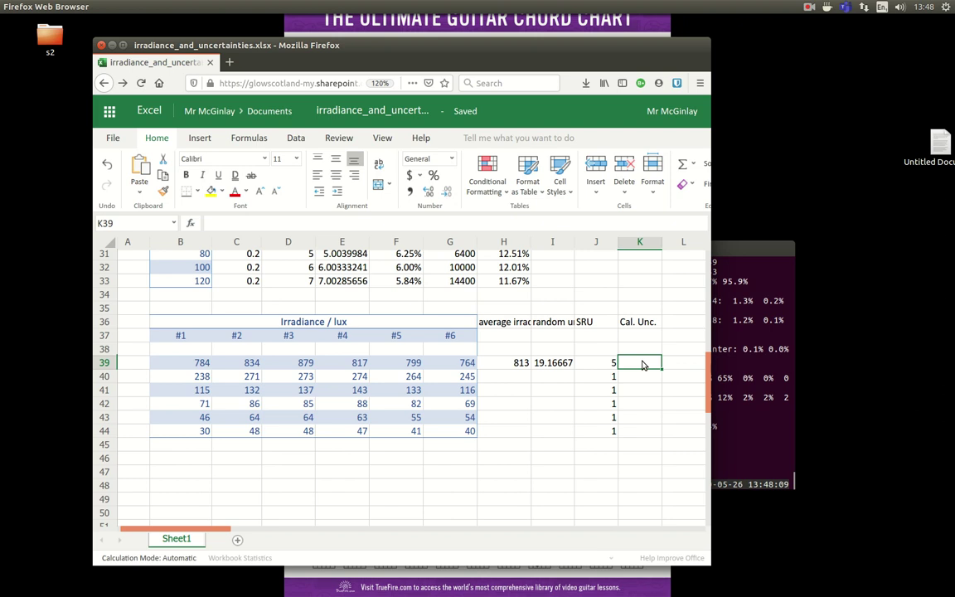
type("=")
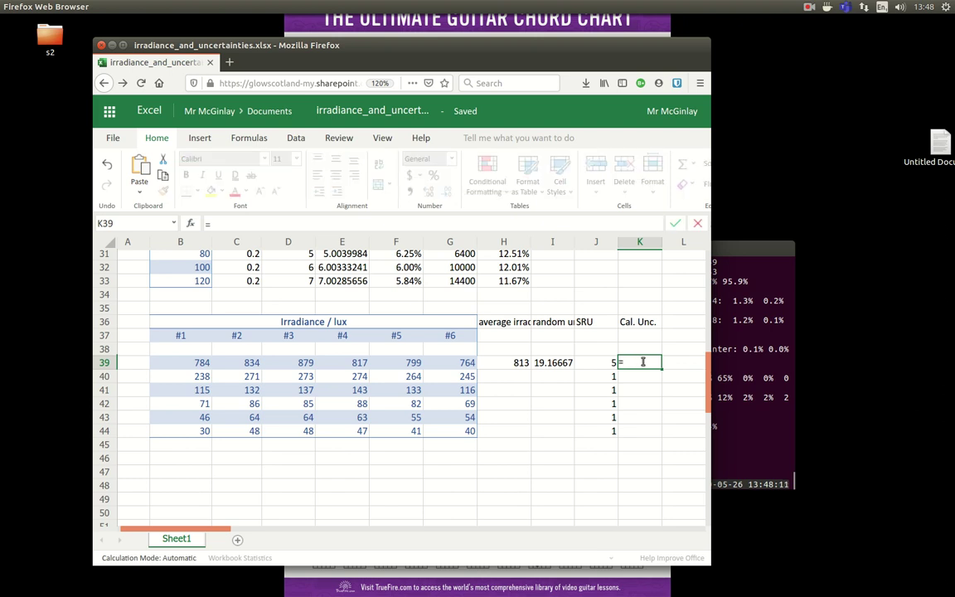
type("0.5%*")
left_click(518, 363)
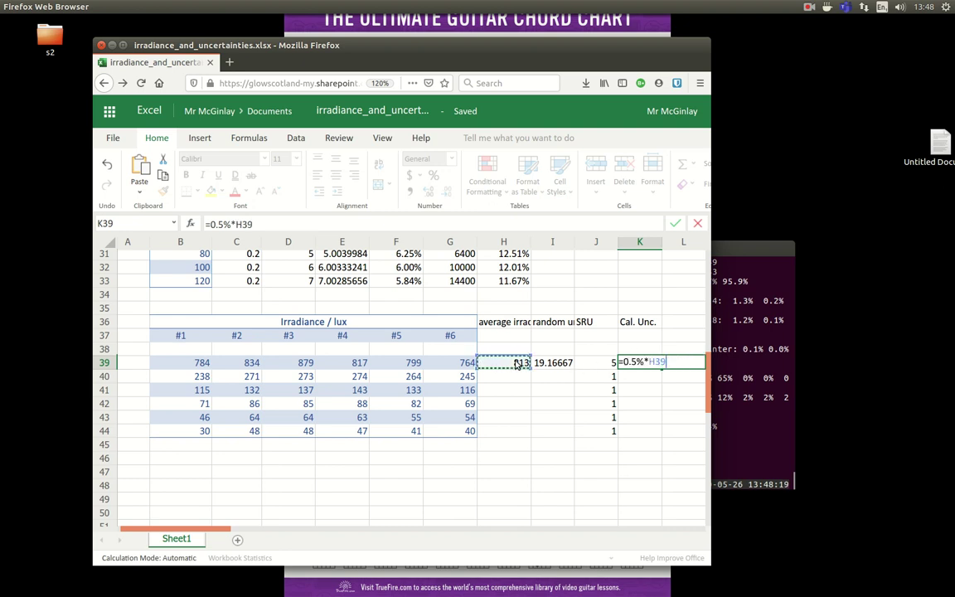
key("Return")
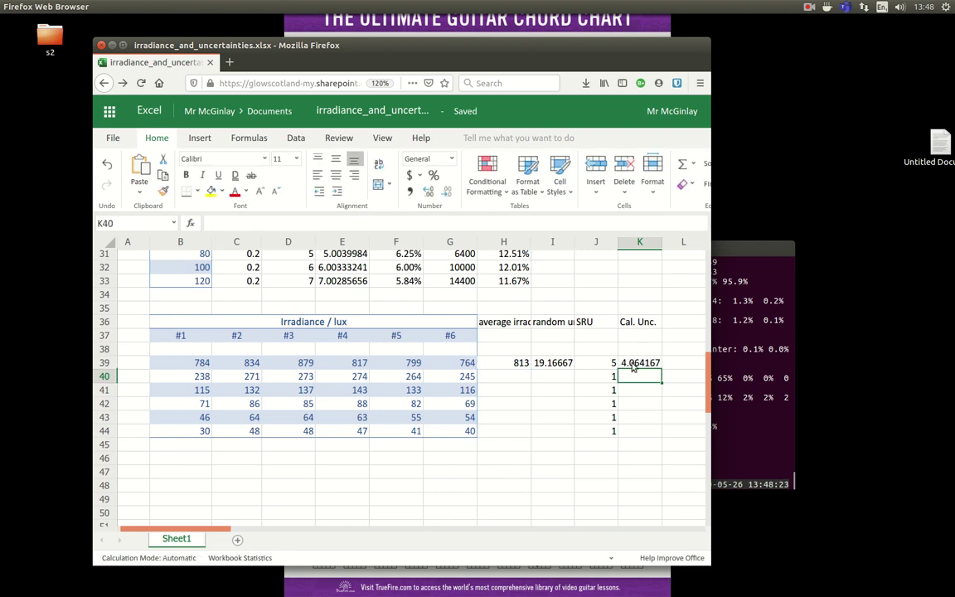
left_click(675, 323)
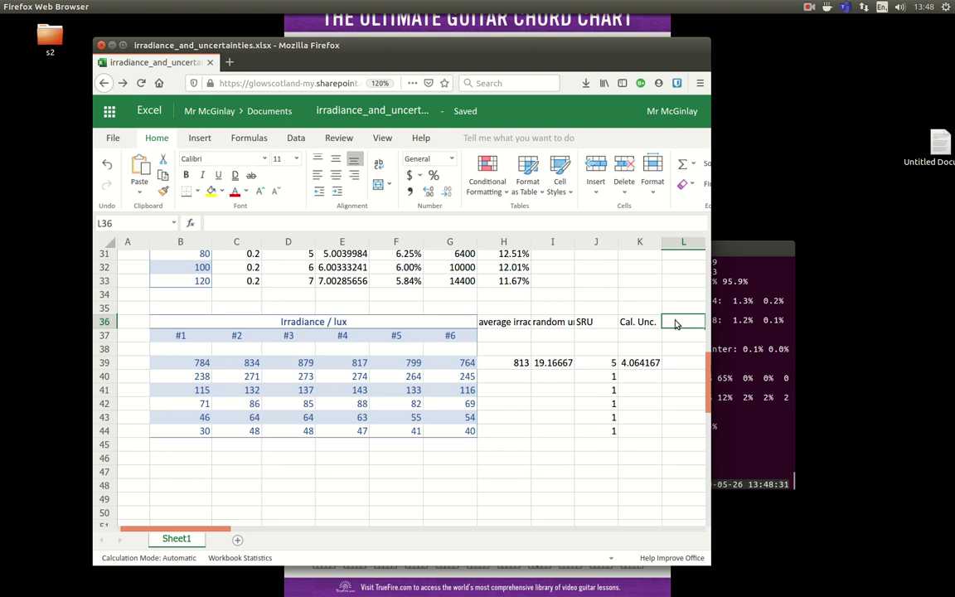
- Copy the %Δd heading into L36 and edit it to read %ΔIrr
scroll(615, 333, "up", 3)
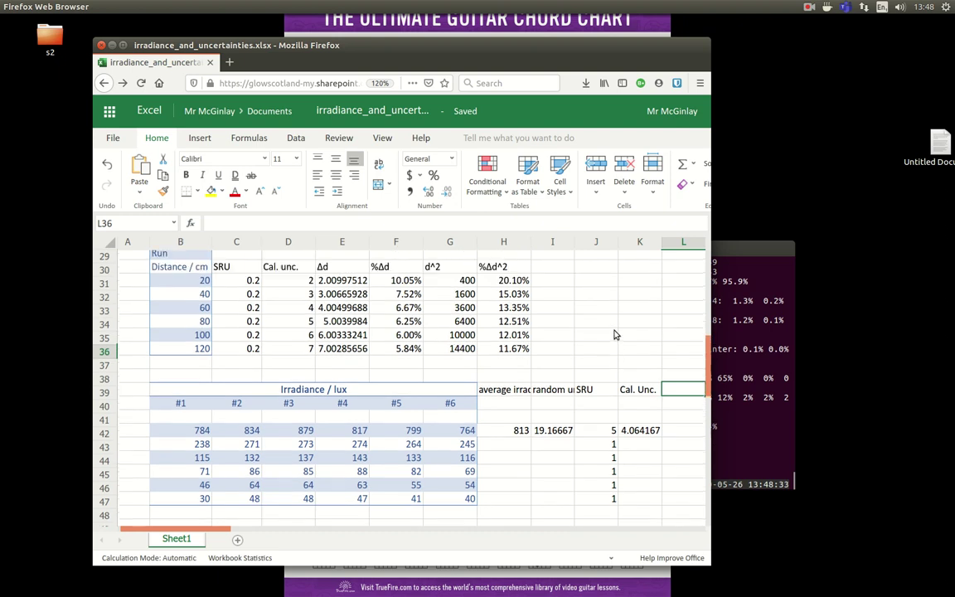
left_click(386, 316)
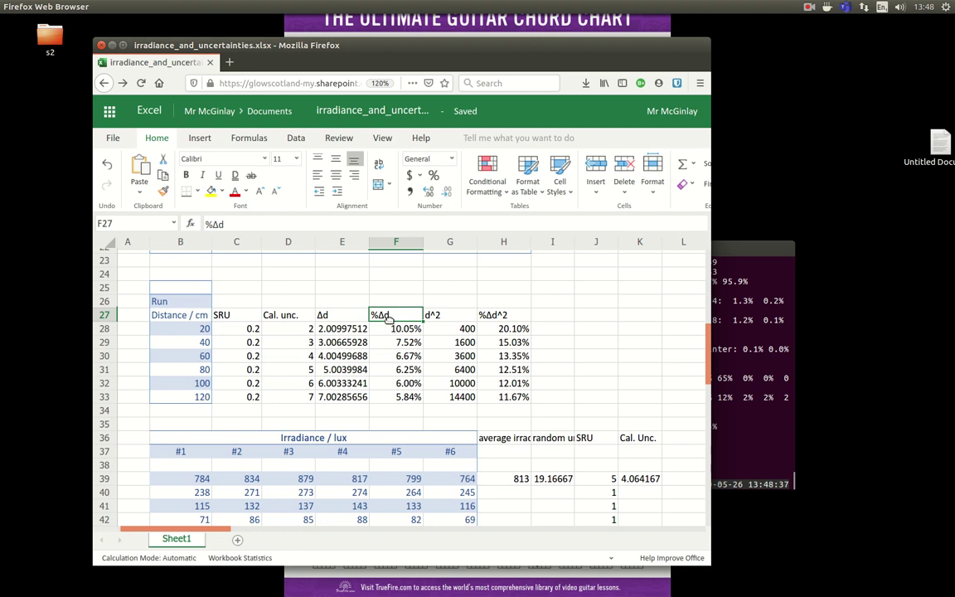
key("ctrl+c")
left_click(680, 439)
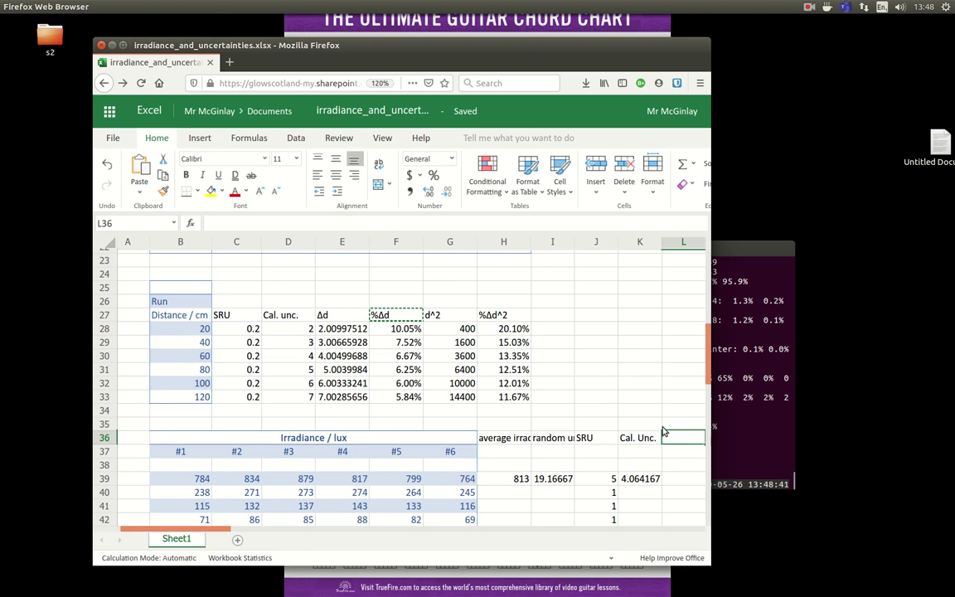
key("ctrl+v")
left_click(236, 223)
key("BackSpace")
type("I")
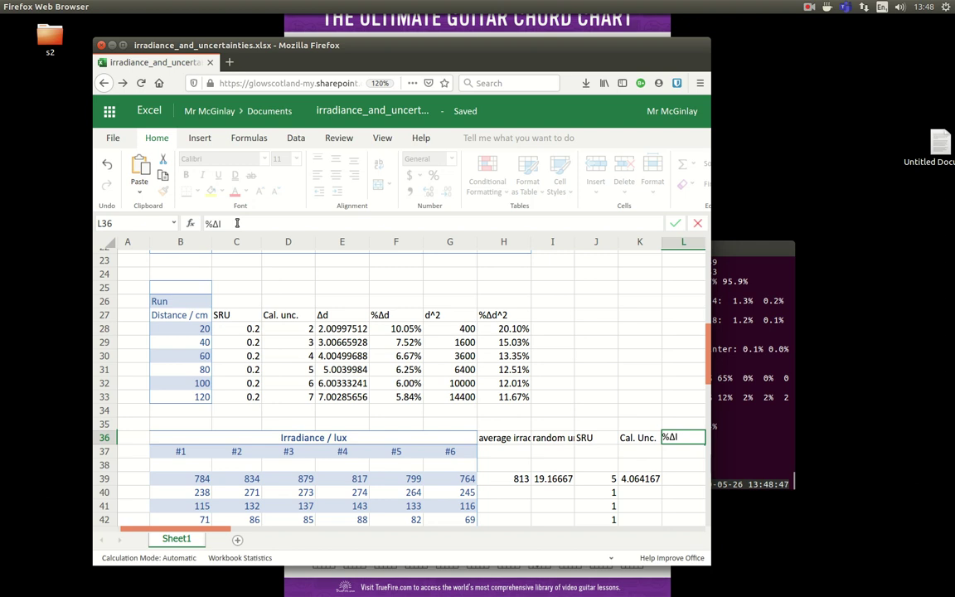
type("rr")
key("Return")
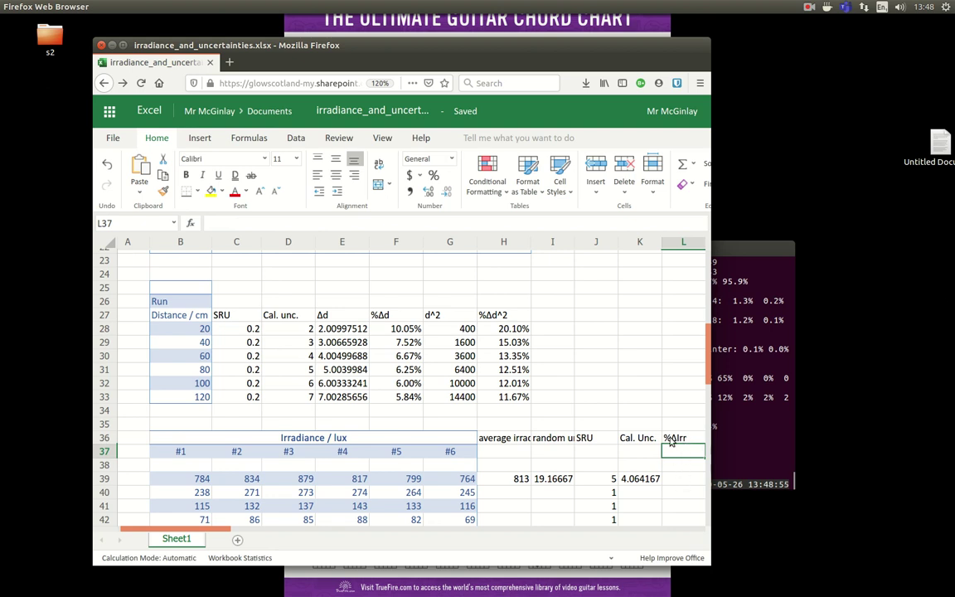
- Copy %ΔIrr into M36 and change the L36 heading to ΔIrr
left_click(671, 441)
key("ctrl+c")
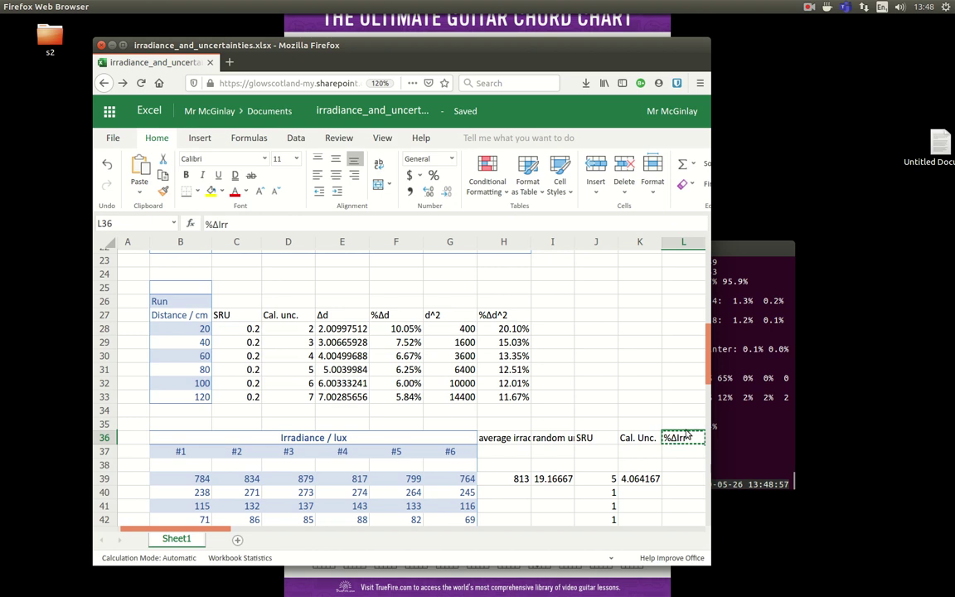
key("Right")
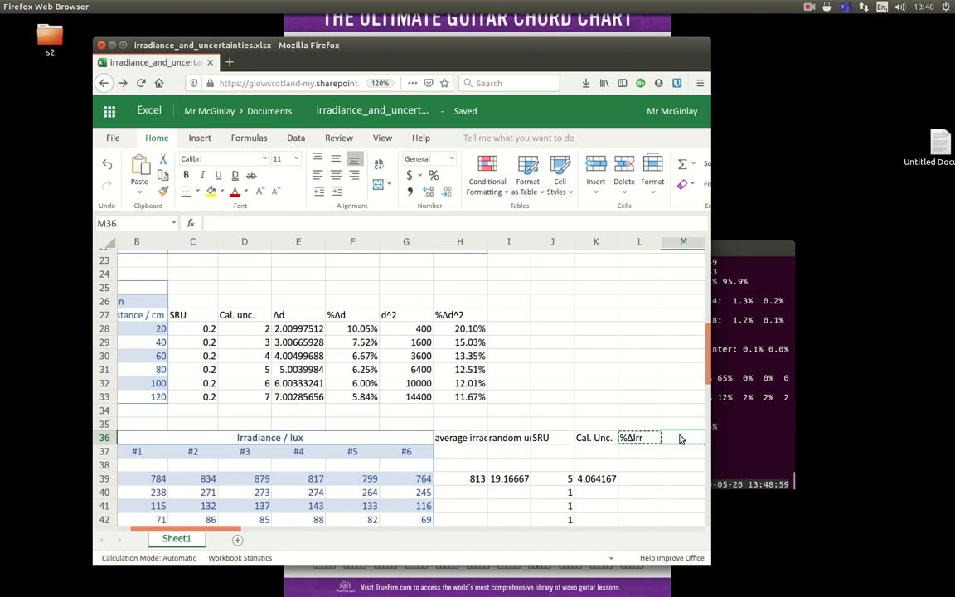
key("ctrl+v")
left_click(629, 439)
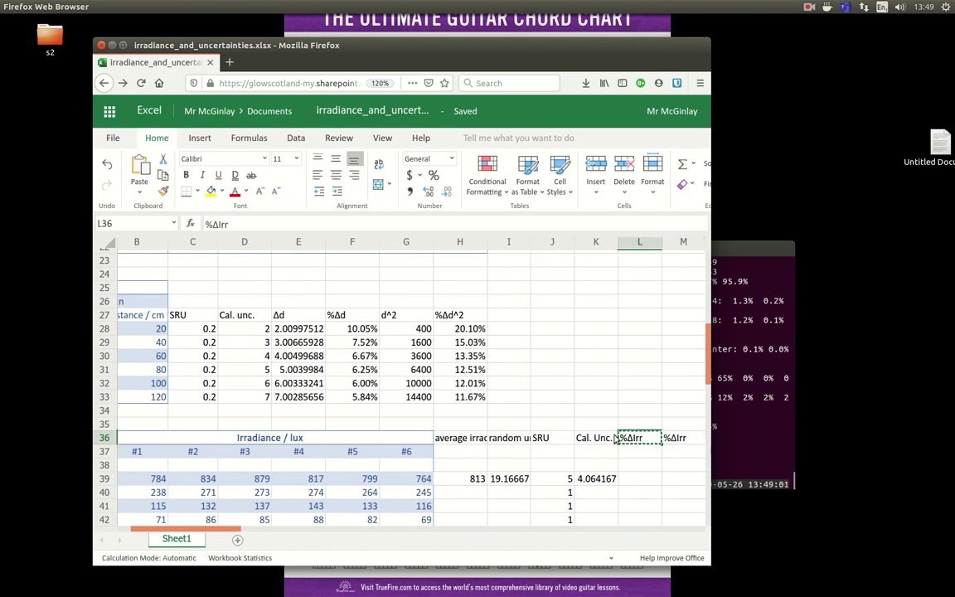
left_click(208, 223)
key("BackSpace")
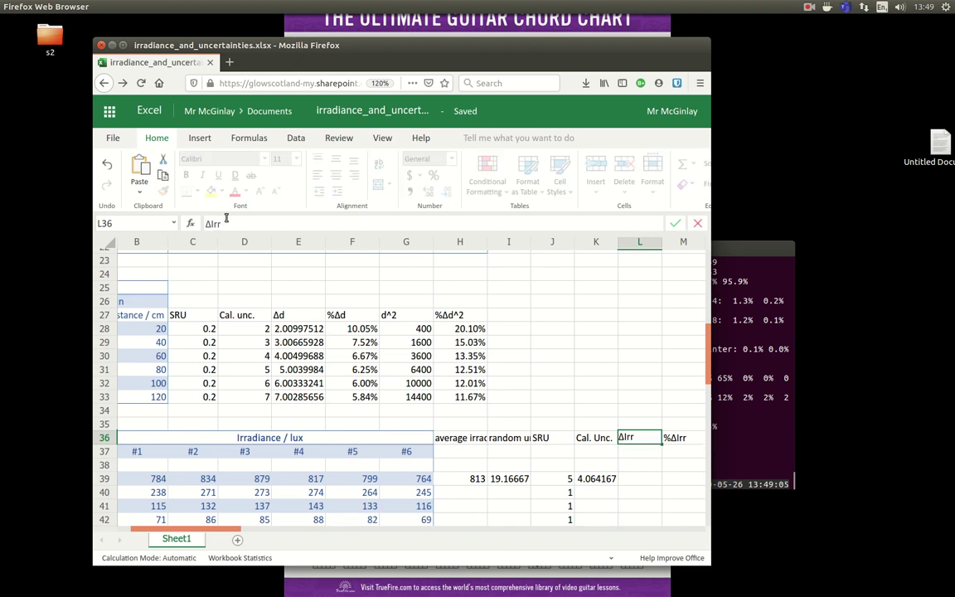
key("Return")
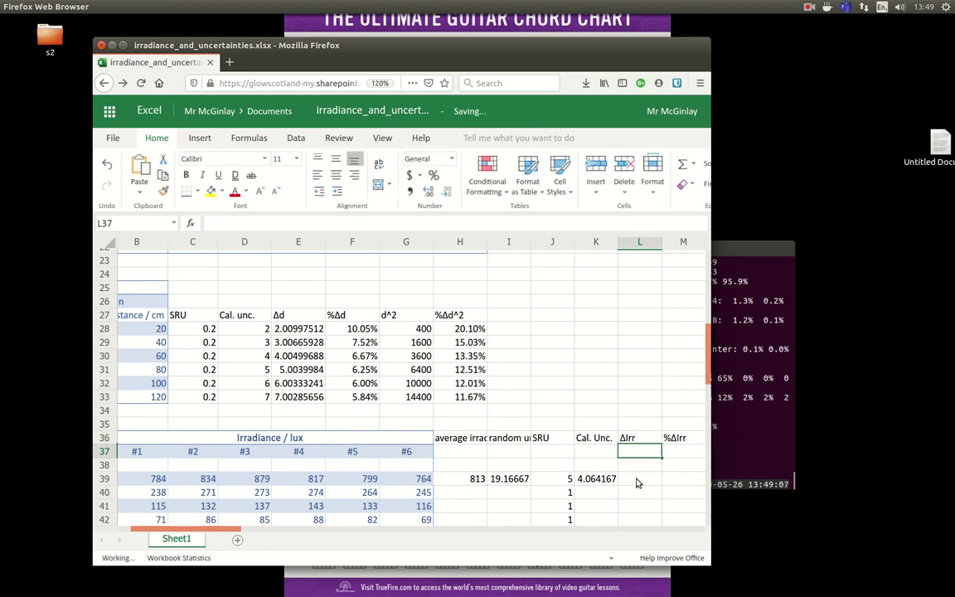
- Enter =SQRT(I39^2+J39^2+K39^2) in L39, giving a ΔIrr of 20.22075
left_click(637, 481)
type("=s")
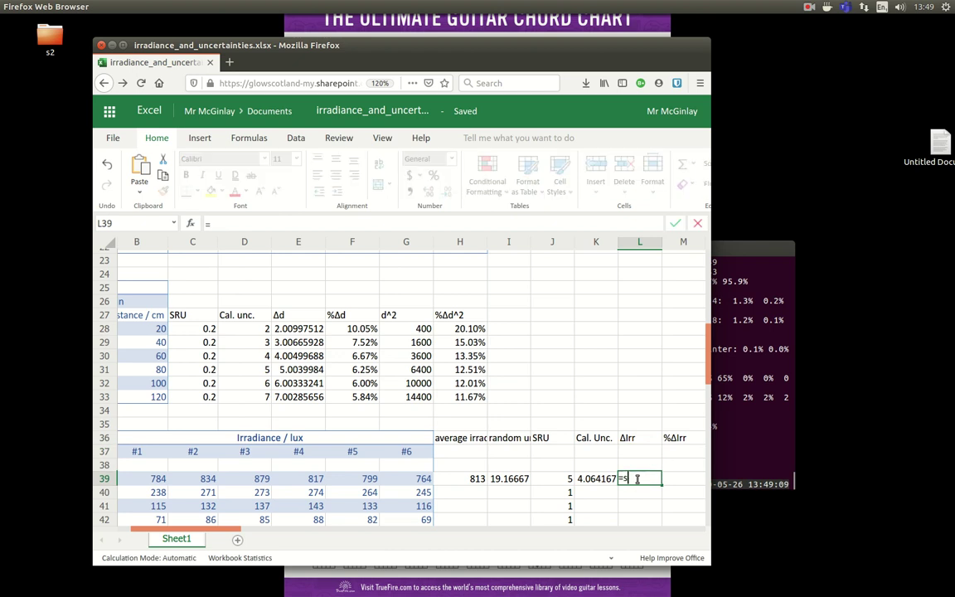
type("qrt(")
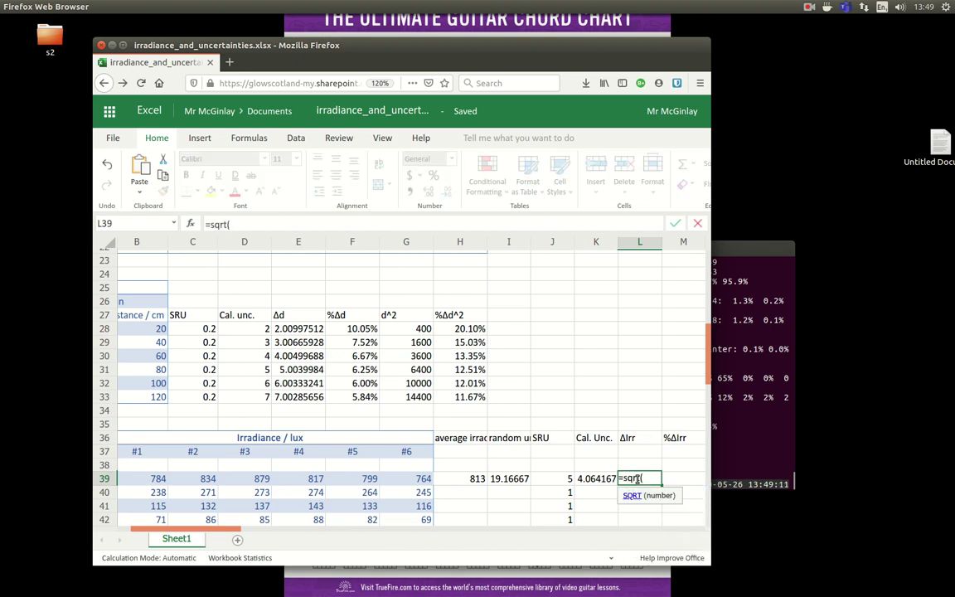
left_click(505, 479)
type("^2")
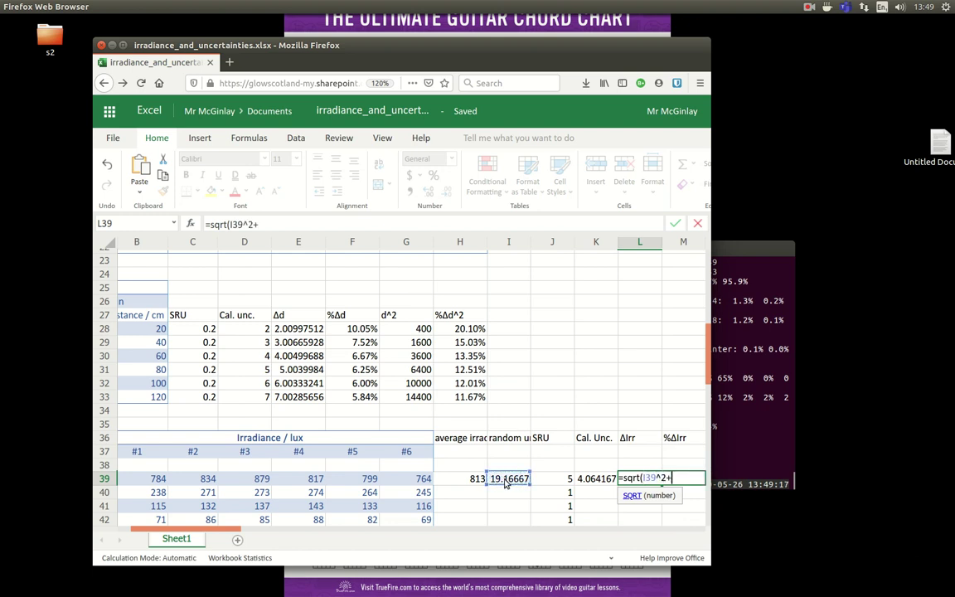
type("+")
left_click(552, 479)
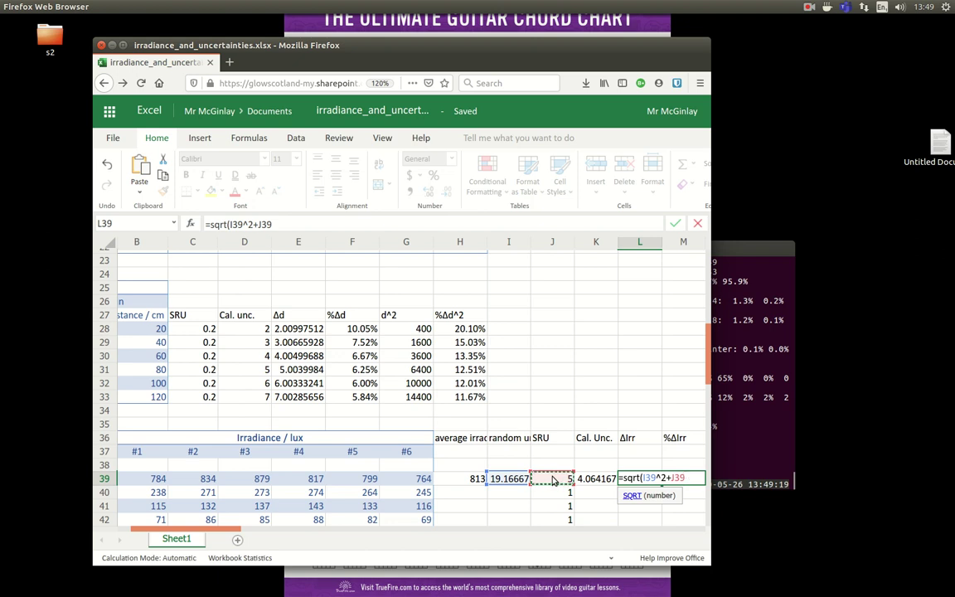
type("^2+")
left_click(593, 485)
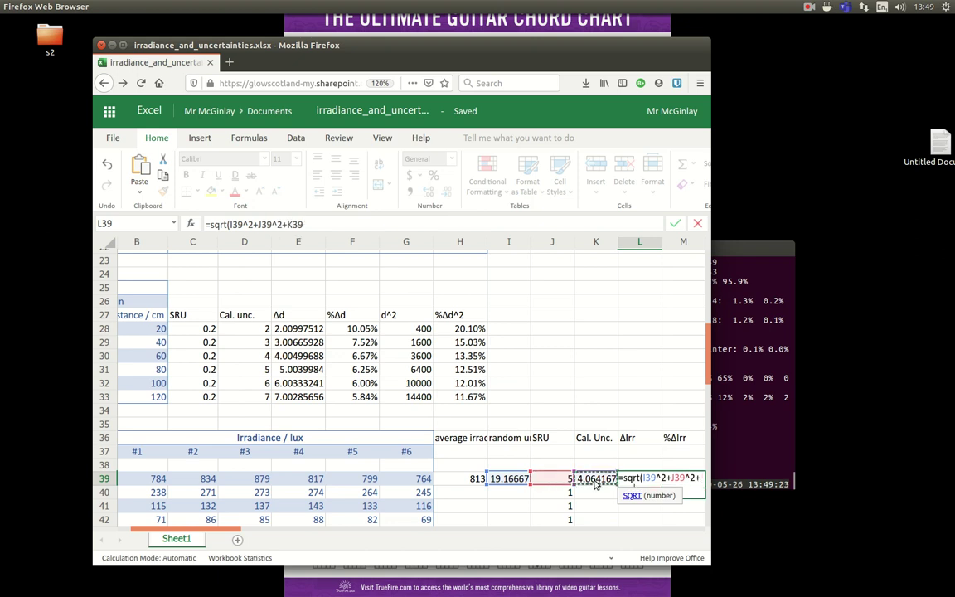
type("^2")
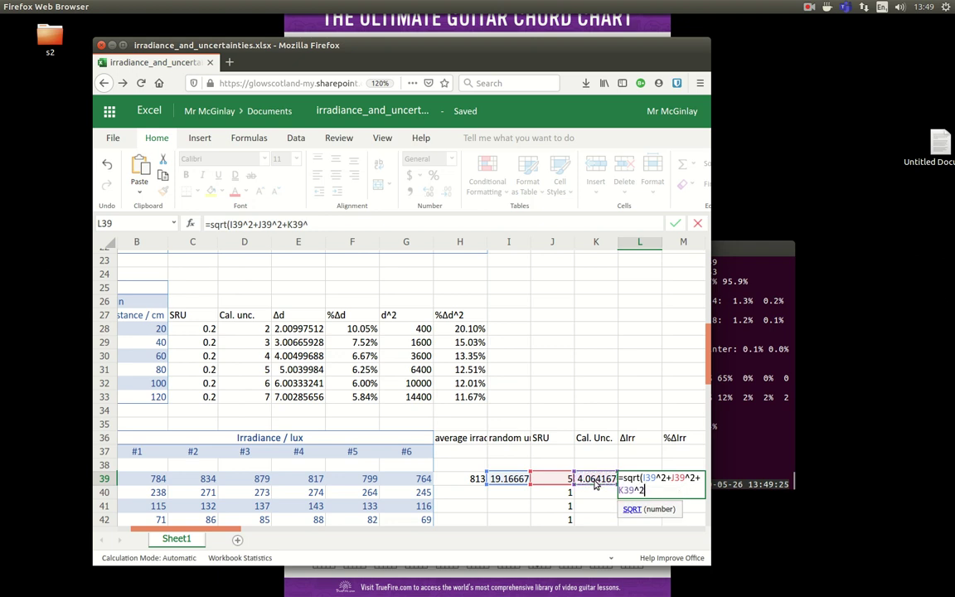
type(")")
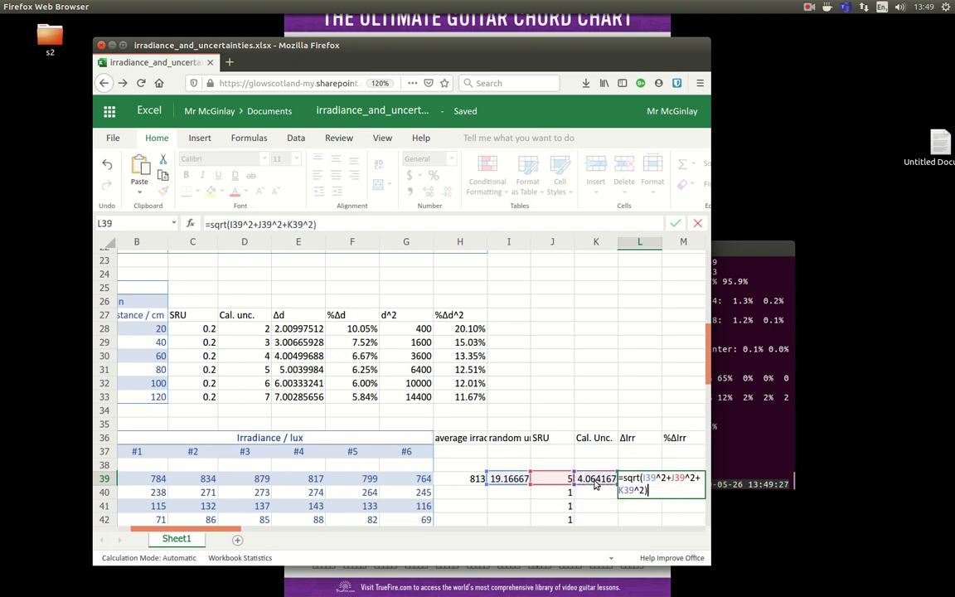
key("Return")
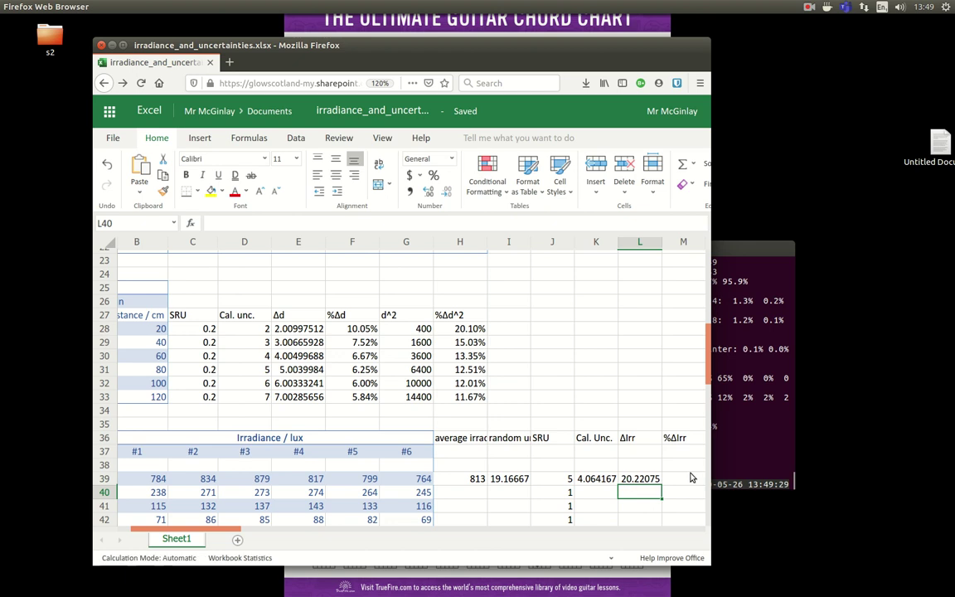
- Enter =L39/H39 in M39 and format it as a percentage, showing 2.49%
left_click(682, 481)
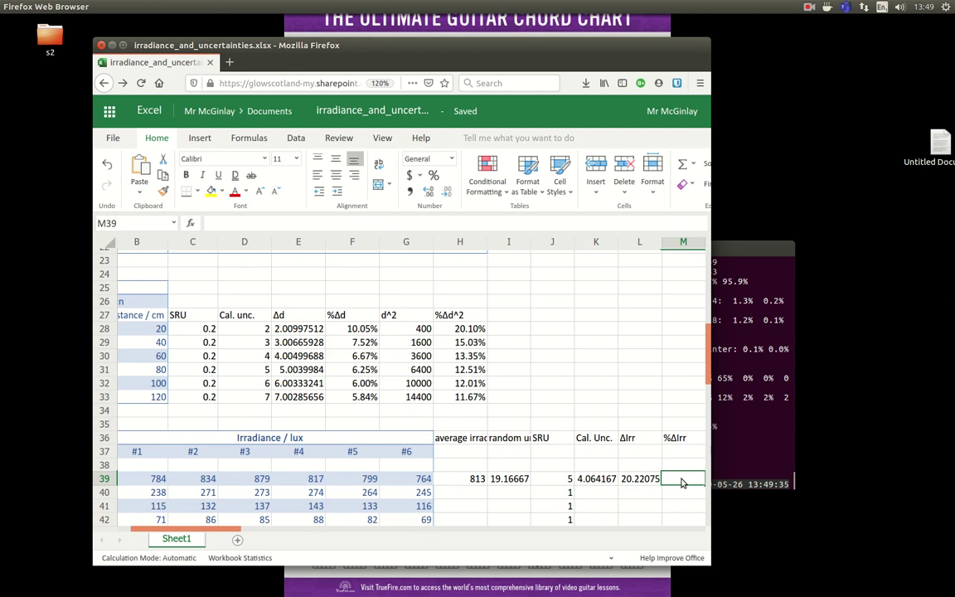
type("=")
left_click(640, 479)
type("/")
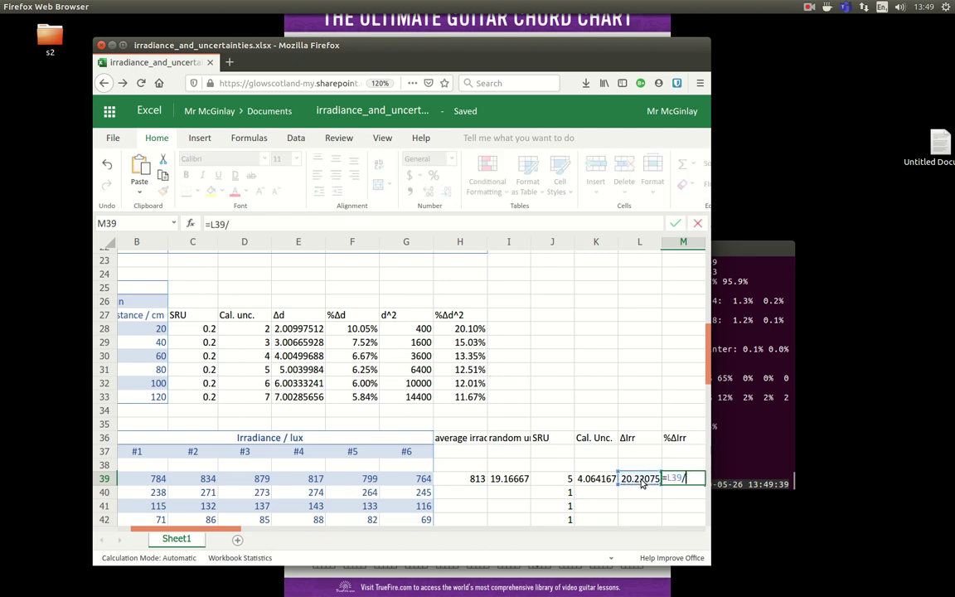
left_click(472, 479)
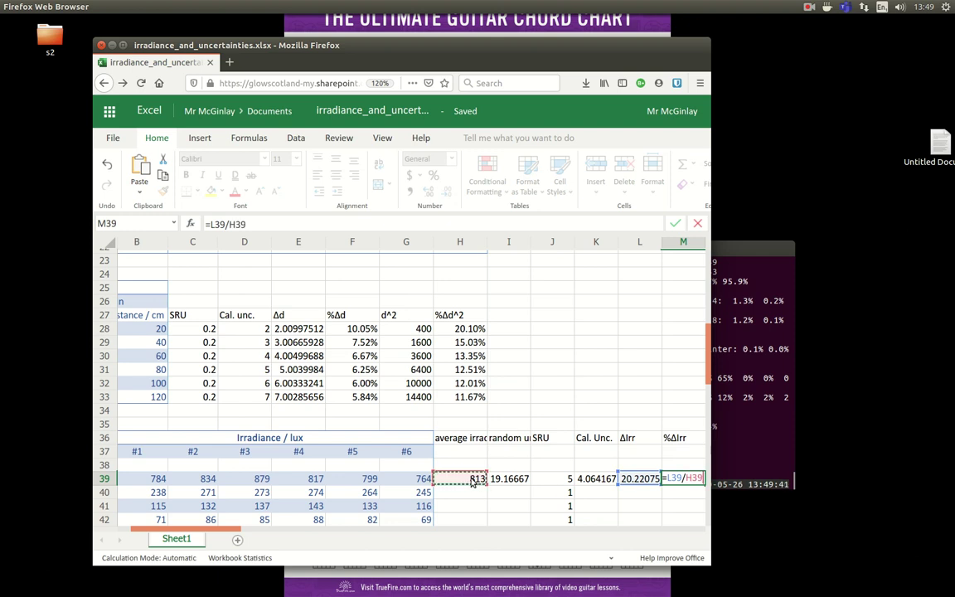
key("Return")
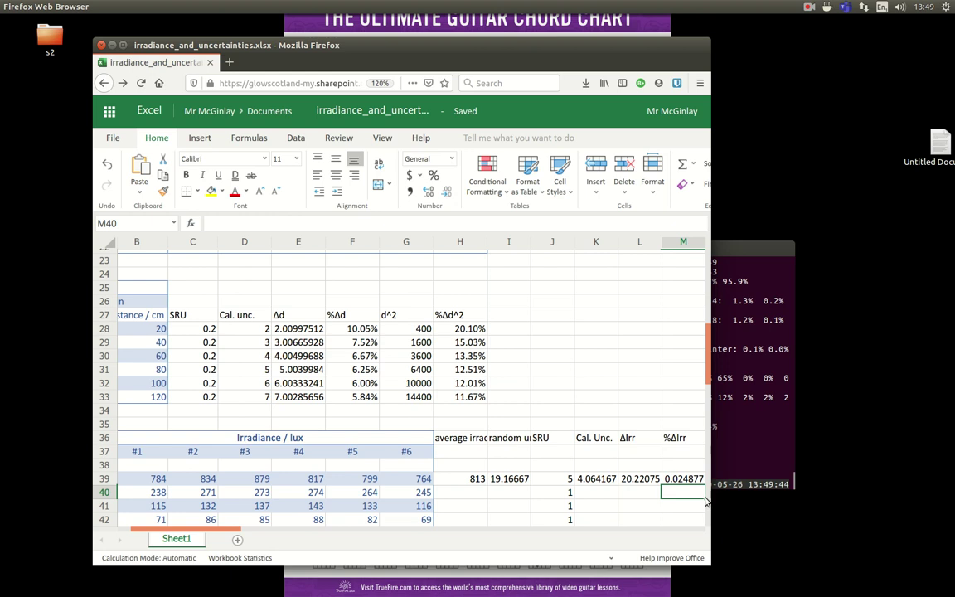
left_click(682, 479)
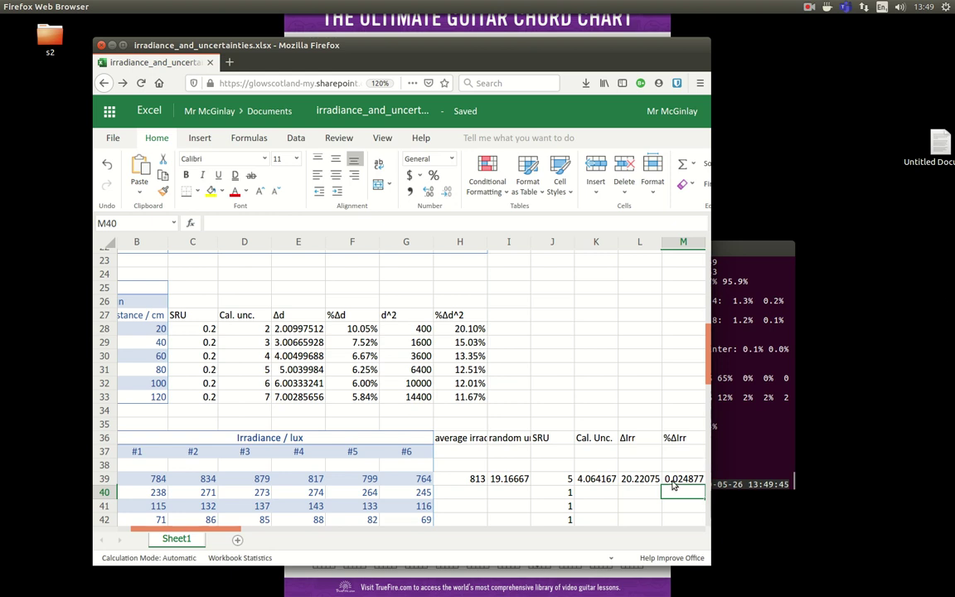
left_click(432, 177)
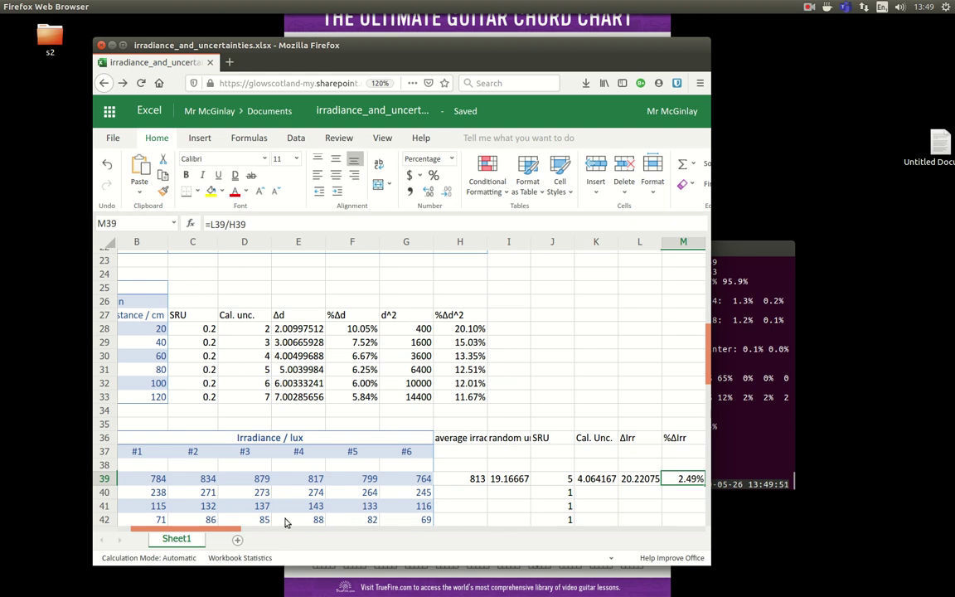
- Copy row 39's calculated formulas in H39:M39 down through row 44
left_click_drag(223, 533, 238, 536)
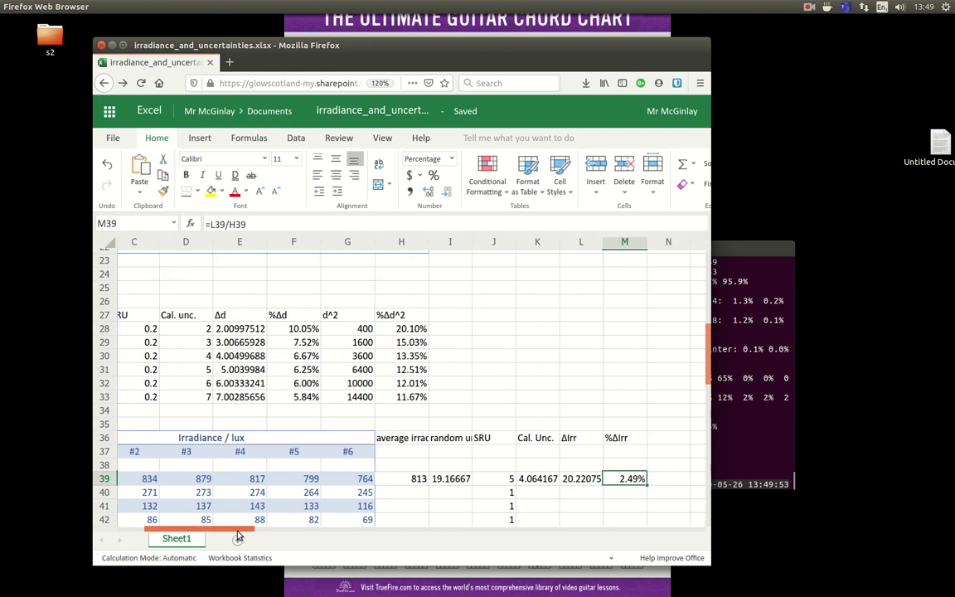
scroll(273, 497, "down", 2)
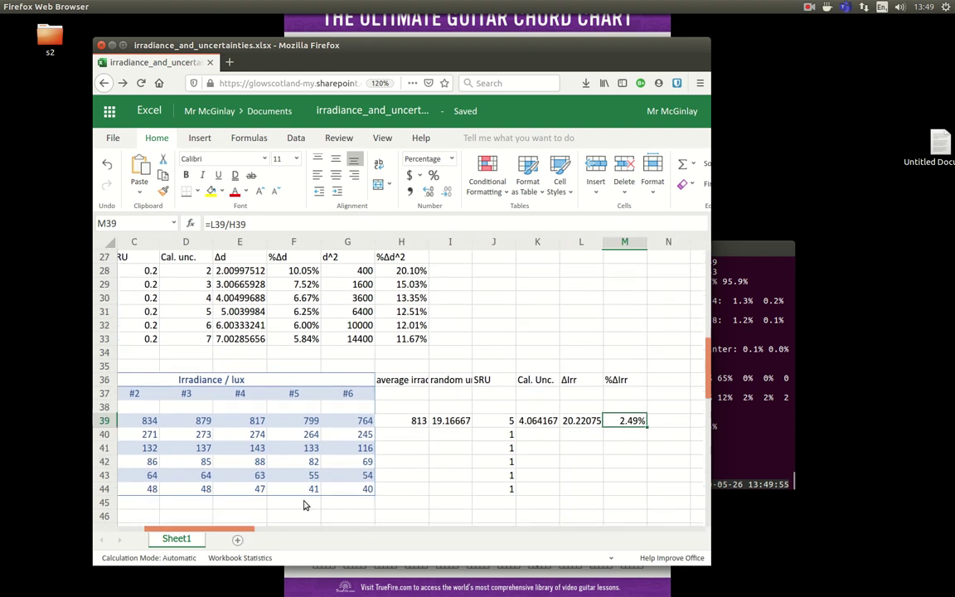
left_click_drag(406, 422, 639, 489)
left_click_drag(592, 465, 592, 464)
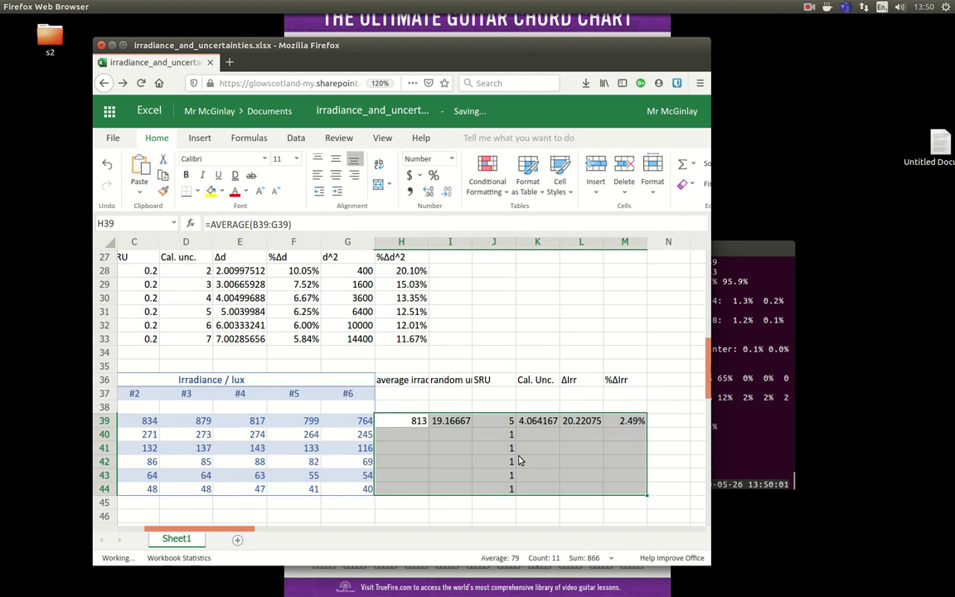
- Enter an SRU of 1 in J40 through J44
left_click(502, 437)
type("1")
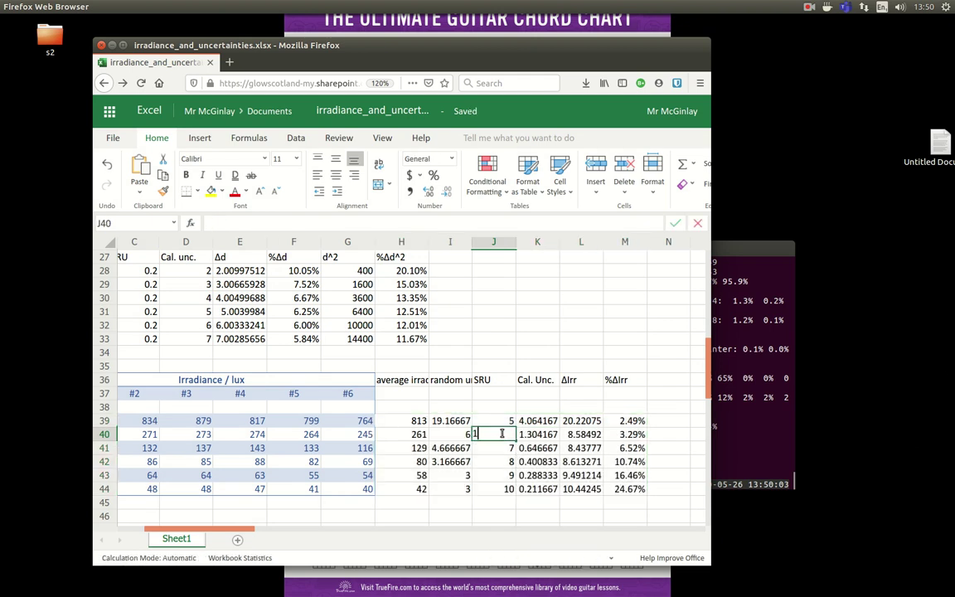
key("Return")
type("1")
key("Return")
type("1")
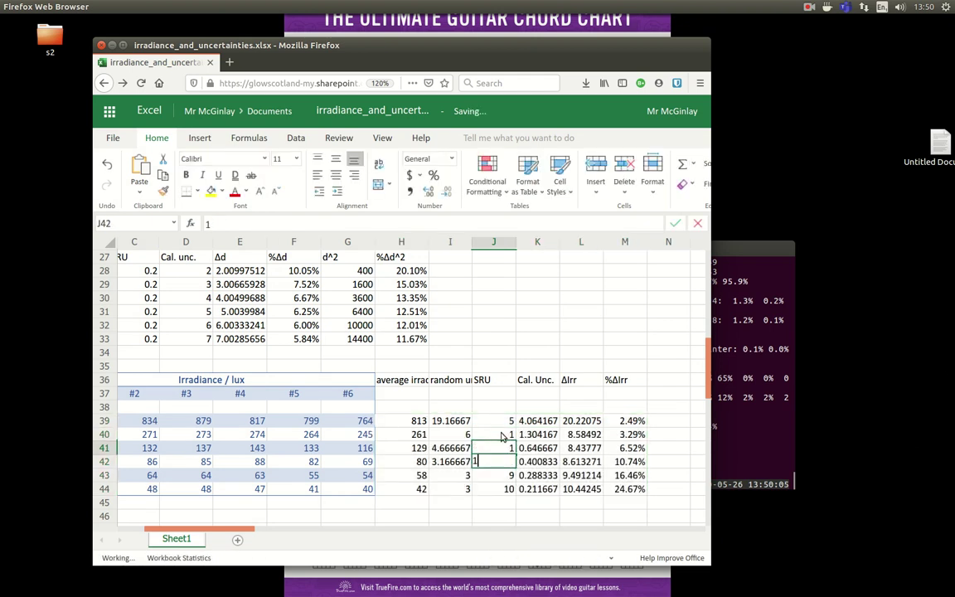
key("Return")
type("1")
key("Return")
type("1")
key("Return")
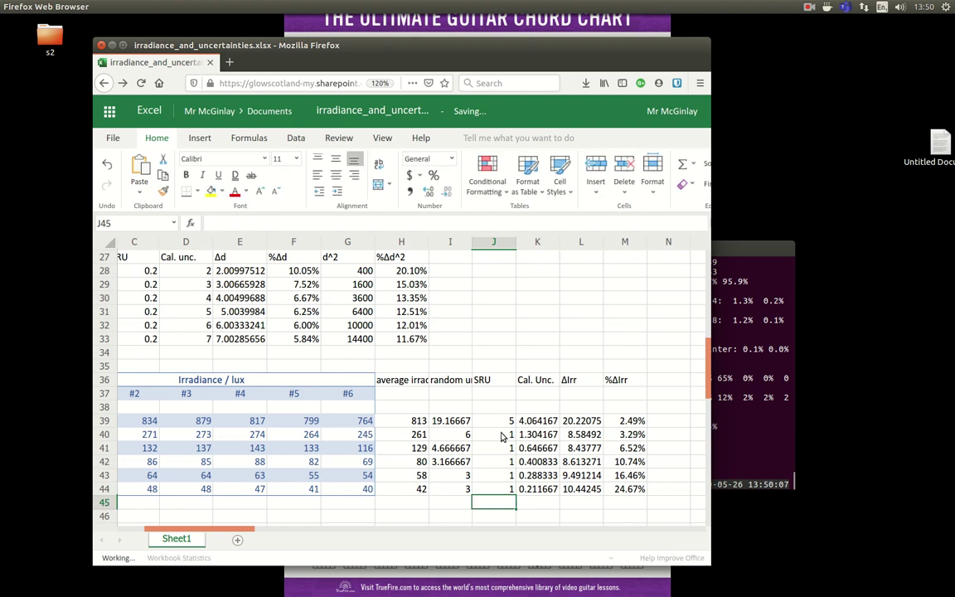
key("Return")
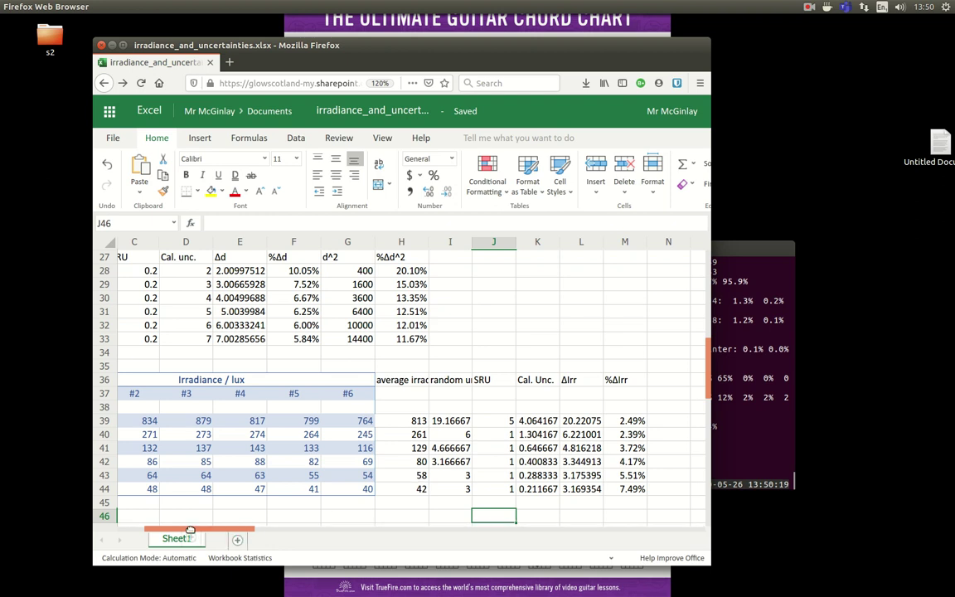
left_click_drag(172, 533, 141, 531)
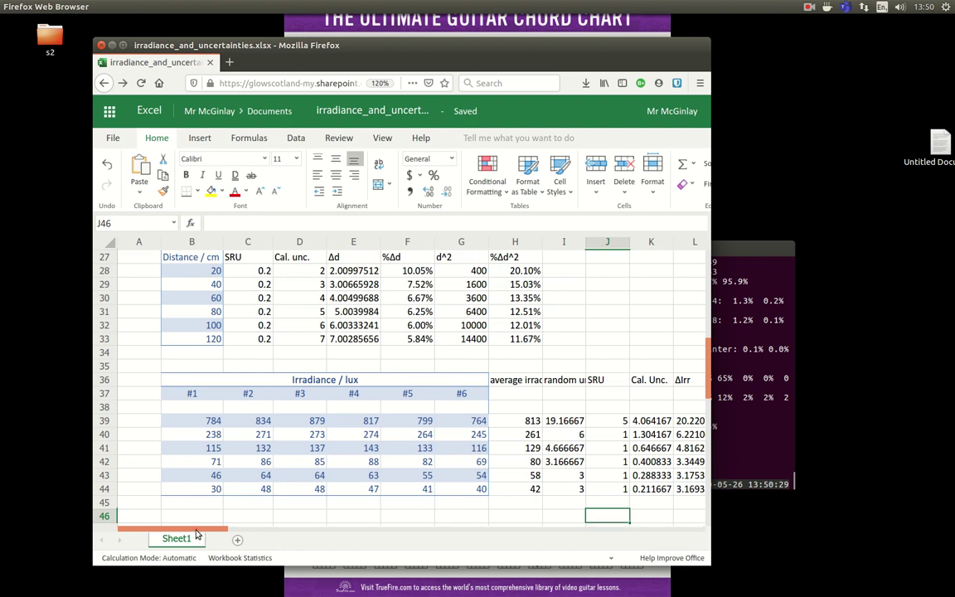
left_click_drag(197, 532, 220, 531)
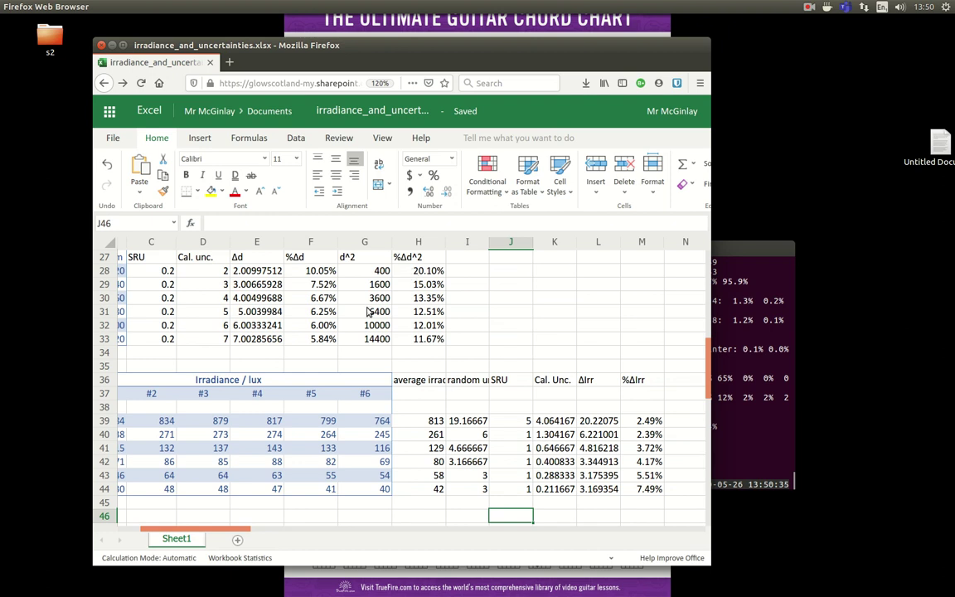
left_click(826, 10)
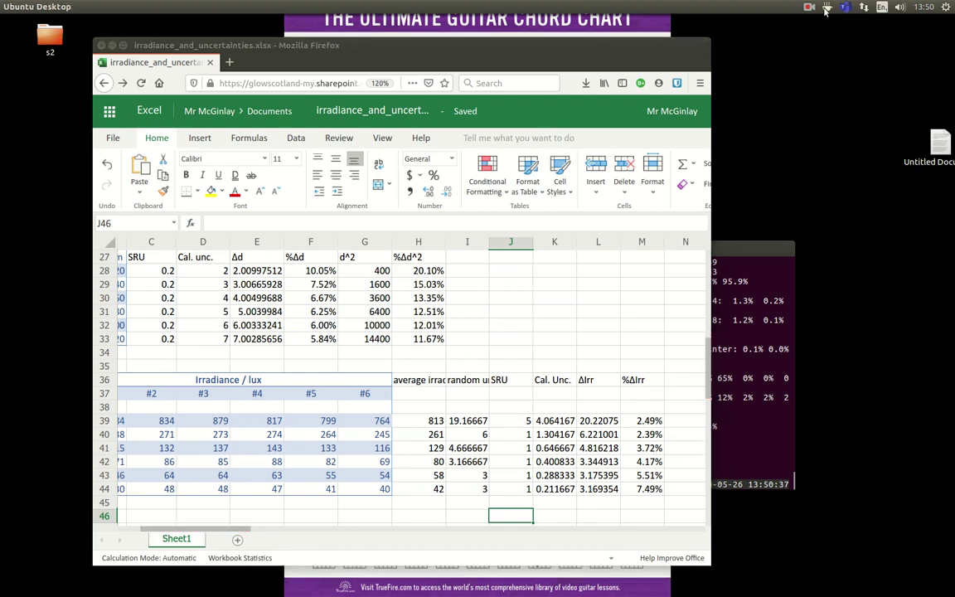
left_click(810, 8)
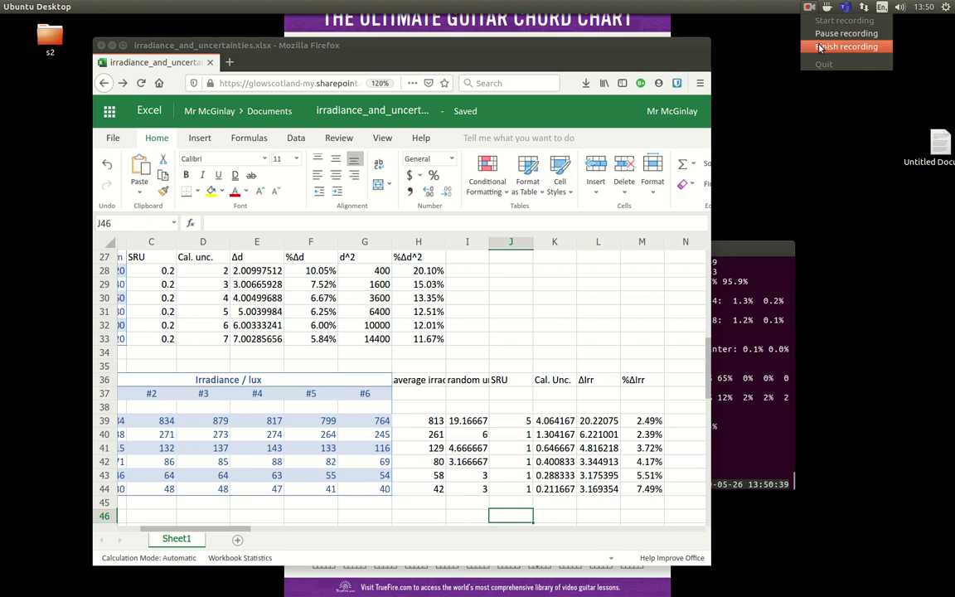